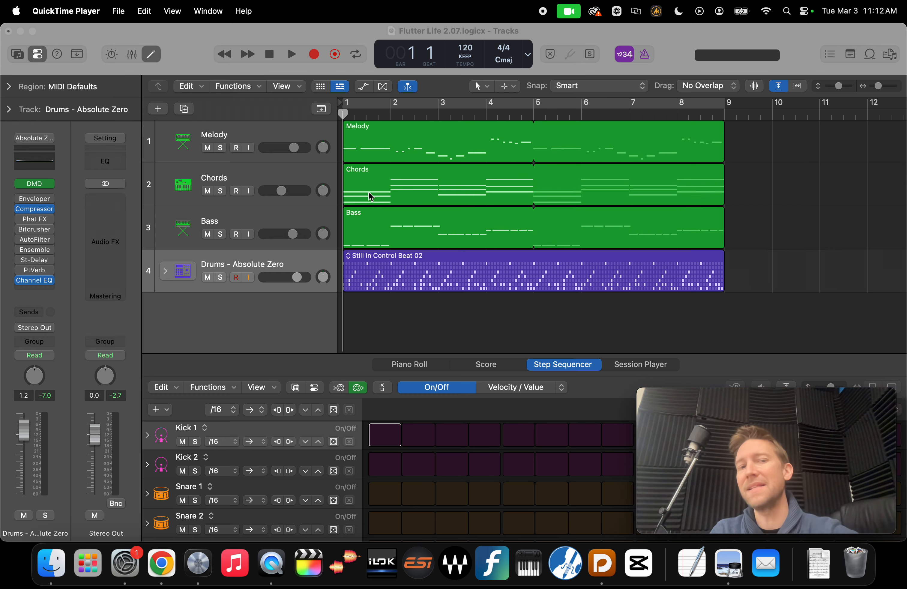
Open the Chords region in the Piano Roll editor to show its first chord notes
{"action": "left_click", "coordinate": [291, 178]}
{"action": "left_click", "coordinate": [386, 194]}
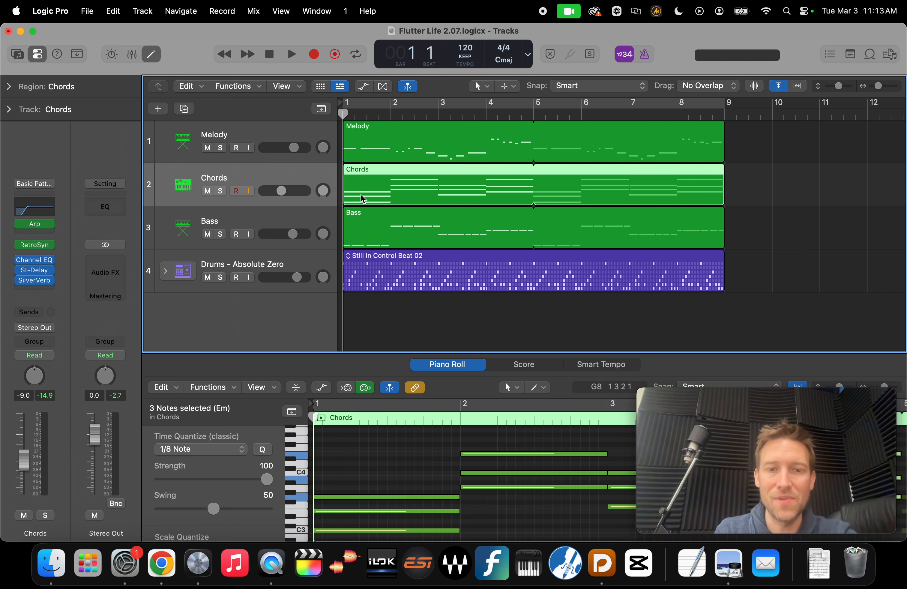
{"action": "key", "text": "e"}
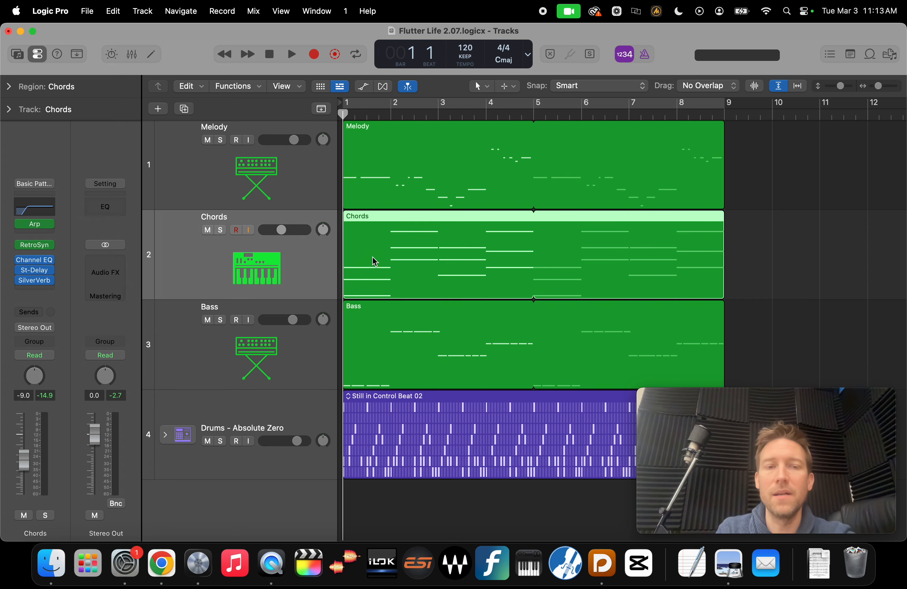
{"action": "double_click", "coordinate": [363, 258]}
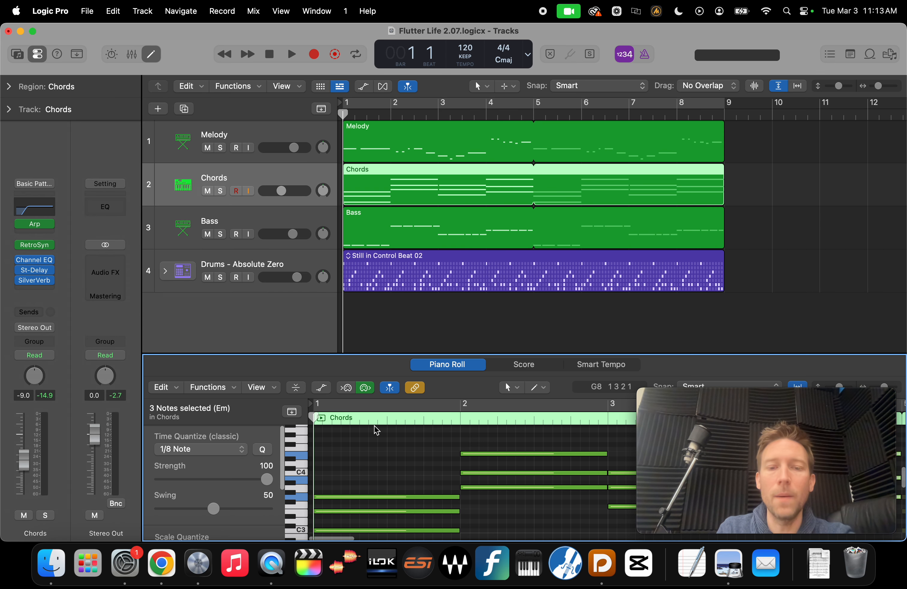
{"action": "scroll", "coordinate": [383, 468], "scroll_direction": "down", "scroll_amount": 3}
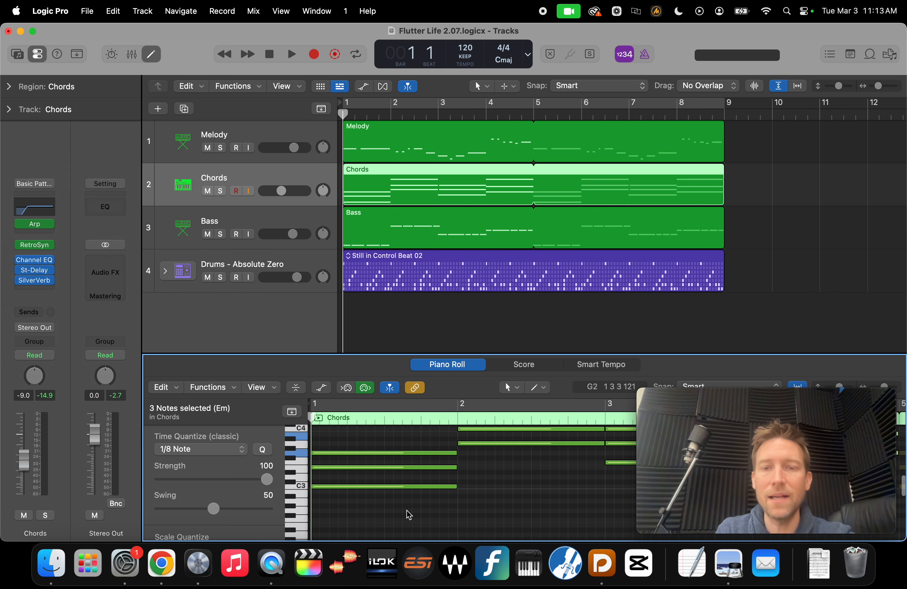
Select the three notes in bar 1 and those in bar 2 of the Chords region to identify each chord
{"action": "left_click_drag", "start_coordinate": [428, 503], "coordinate": [391, 446]}
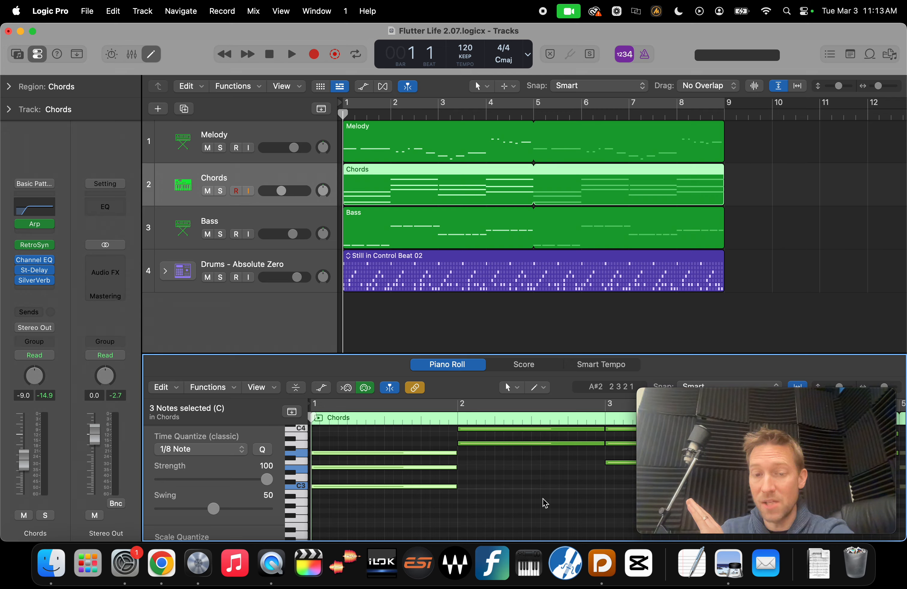
{"action": "scroll", "coordinate": [545, 502], "scroll_direction": "up", "scroll_amount": 3}
{"action": "left_click_drag", "start_coordinate": [545, 503], "coordinate": [541, 446]}
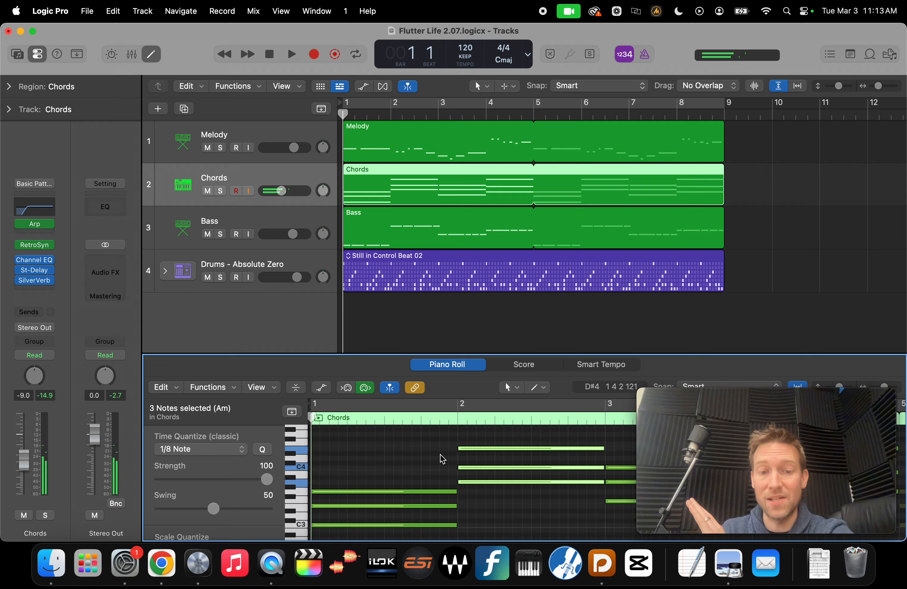
Lower the top note of the bar 2 chord by one semitone and move it back up to E4
{"action": "left_click", "coordinate": [481, 442]}
{"action": "left_click_drag", "start_coordinate": [478, 449], "coordinate": [482, 517]}
{"action": "left_click", "coordinate": [479, 449]}
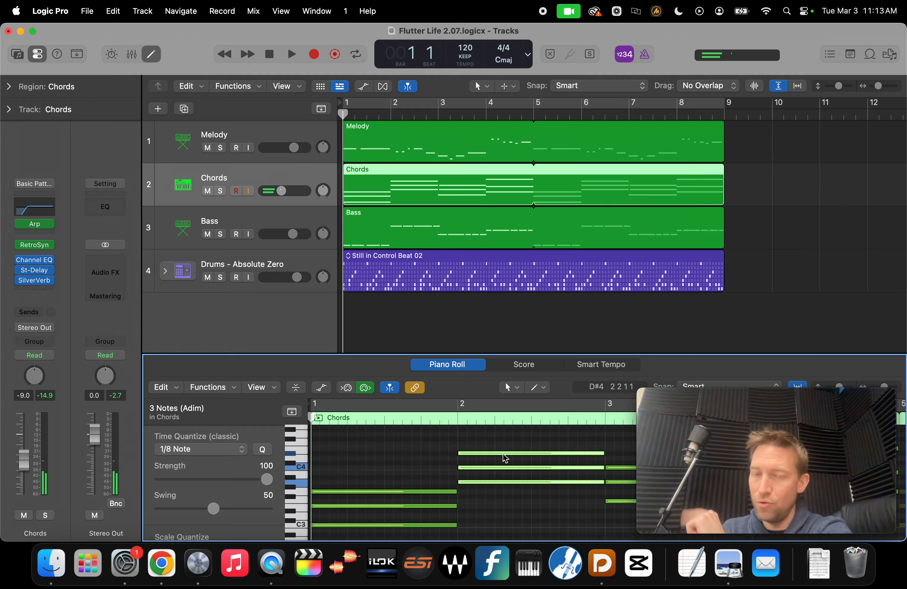
{"action": "left_click", "coordinate": [504, 442]}
{"action": "left_click_drag", "start_coordinate": [498, 456], "coordinate": [497, 453]}
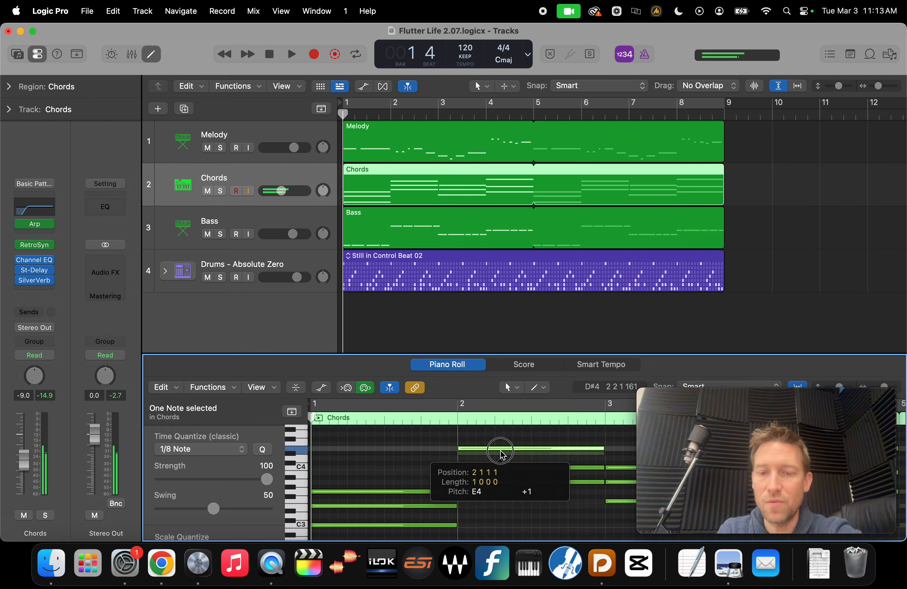
Select the three notes of the bar 1 chord again to read its chord name
{"action": "scroll", "coordinate": [391, 475], "scroll_direction": "down", "scroll_amount": 3}
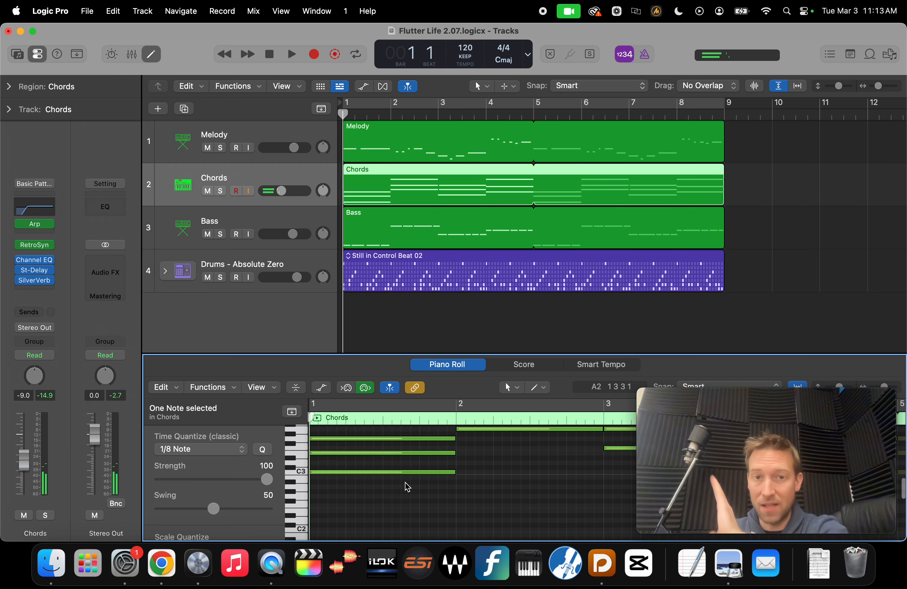
{"action": "scroll", "coordinate": [434, 494], "scroll_direction": "down", "scroll_amount": 1}
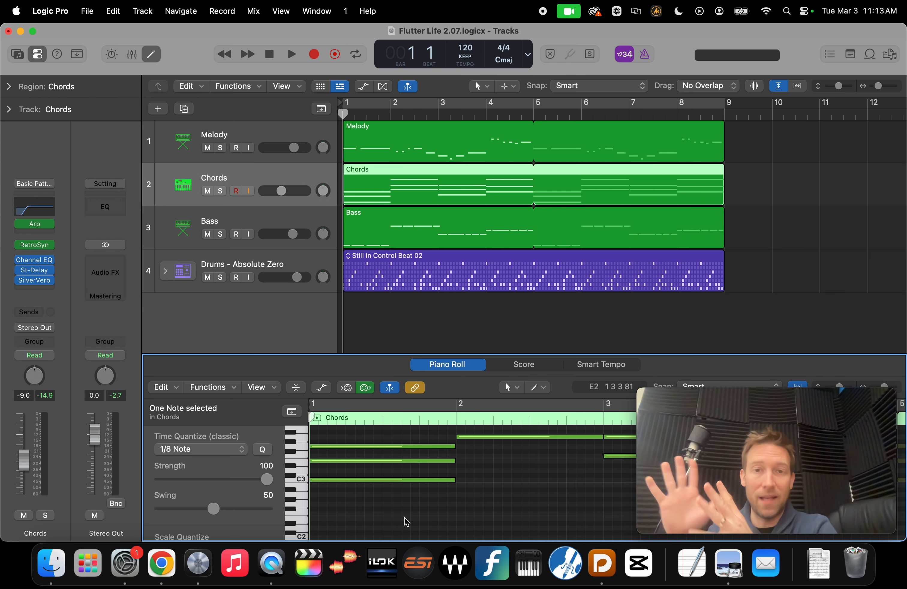
{"action": "scroll", "coordinate": [414, 513], "scroll_direction": "up", "scroll_amount": 1}
{"action": "scroll", "coordinate": [411, 515], "scroll_direction": "up", "scroll_amount": 2}
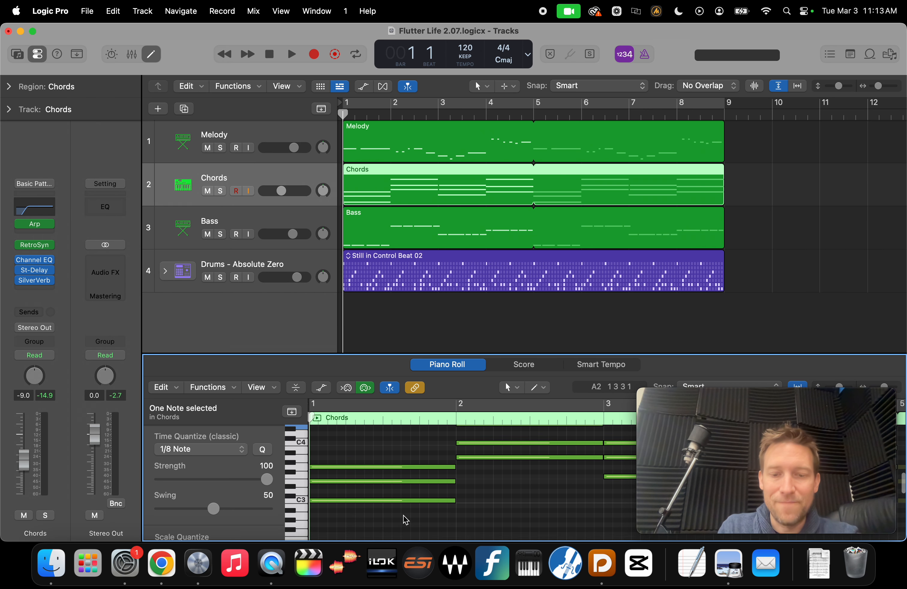
{"action": "scroll", "coordinate": [411, 515], "scroll_direction": "down", "scroll_amount": 3}
{"action": "left_click", "coordinate": [380, 489]}
{"action": "left_click_drag", "start_coordinate": [380, 492], "coordinate": [353, 427]}
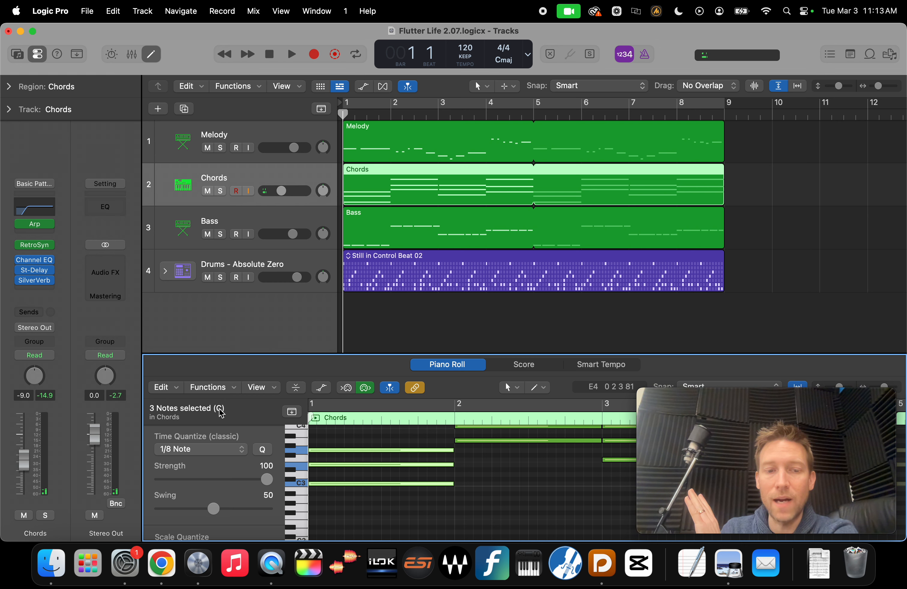
{"action": "left_click_drag", "start_coordinate": [695, 398], "coordinate": [291, 333]}
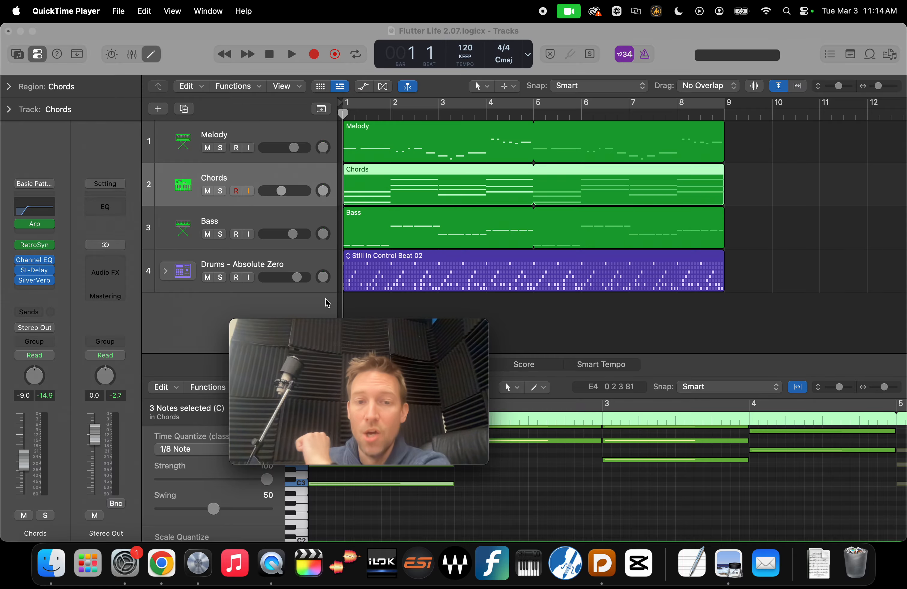
{"action": "left_click_drag", "start_coordinate": [297, 330], "coordinate": [691, 387]}
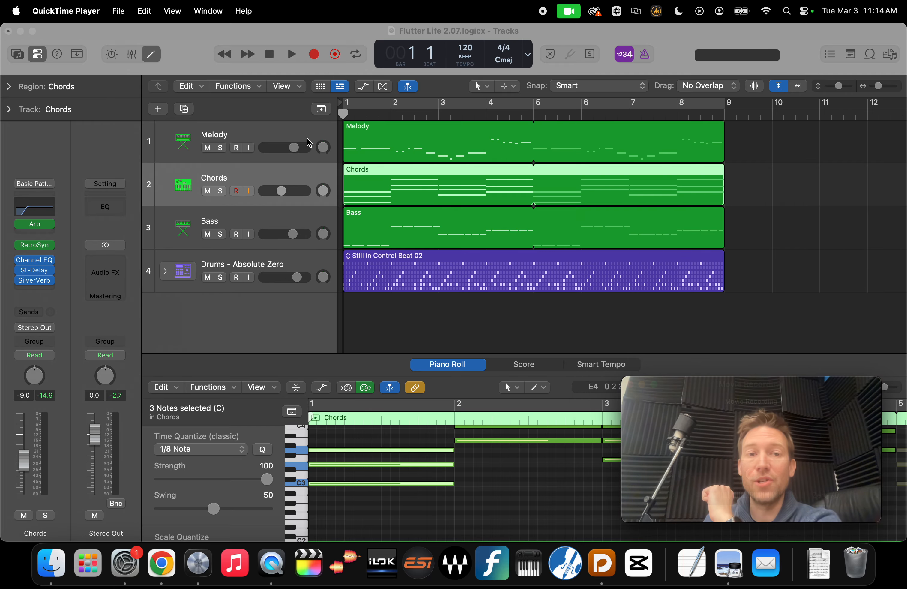
Show the global tracks, including the Chord track, above the project's tracks
{"action": "left_click", "coordinate": [321, 110]}
{"action": "left_click", "coordinate": [322, 109]}
{"action": "left_click", "coordinate": [322, 110]}
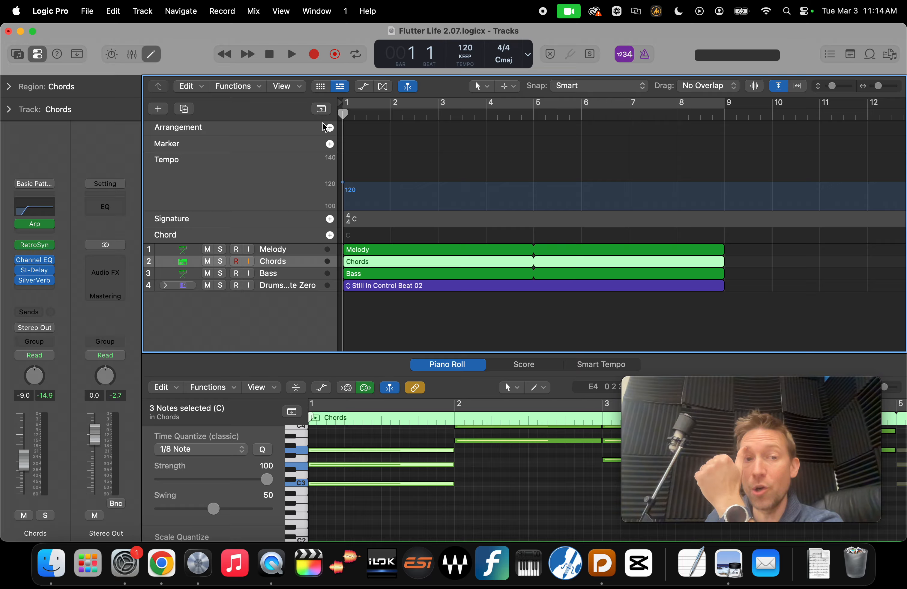
Create a C major chord near the start of the Chord track, keeping the root note C
{"action": "left_click", "coordinate": [350, 237]}
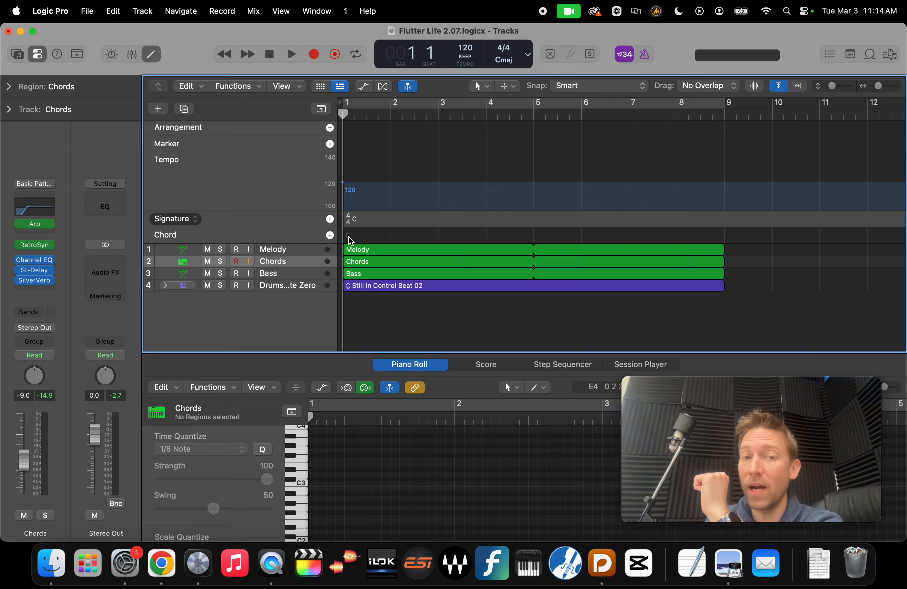
{"action": "right_click", "coordinate": [348, 236]}
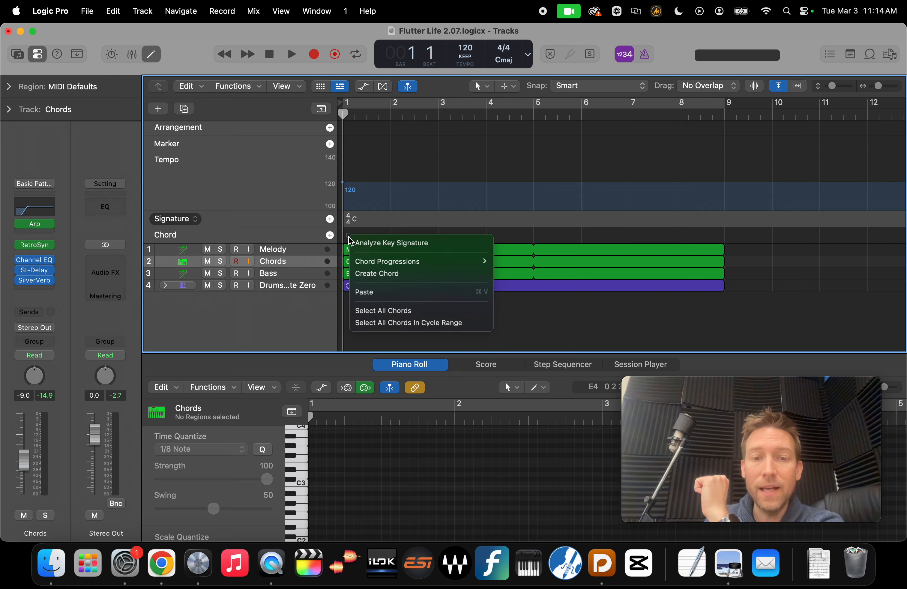
{"action": "left_click", "coordinate": [364, 274]}
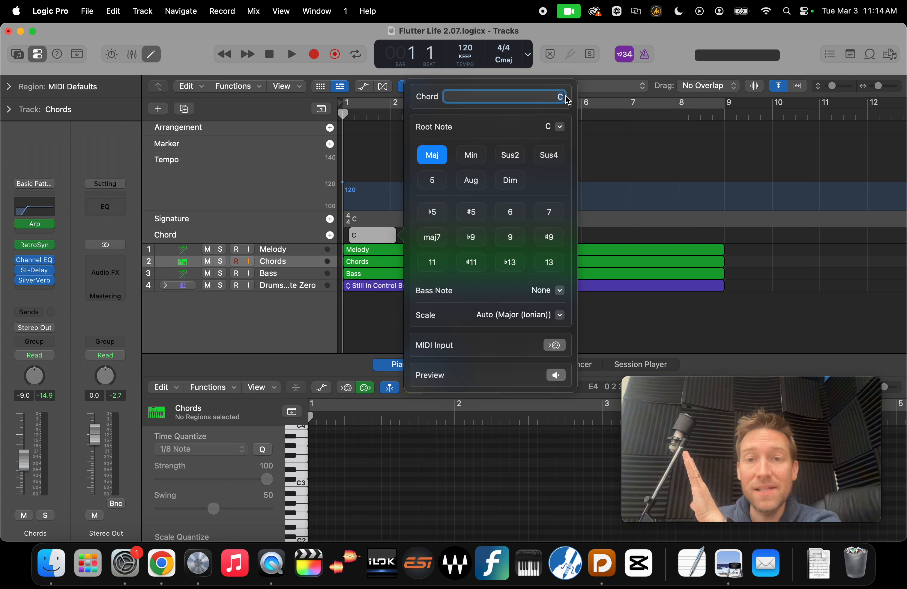
{"action": "left_click", "coordinate": [561, 128]}
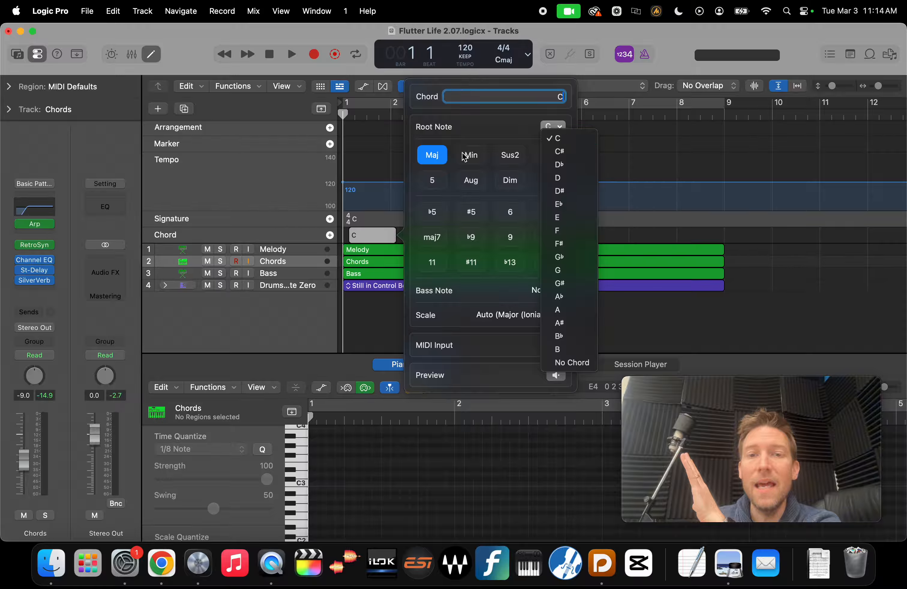
{"action": "left_click", "coordinate": [476, 122]}
{"action": "key", "text": "Return"}
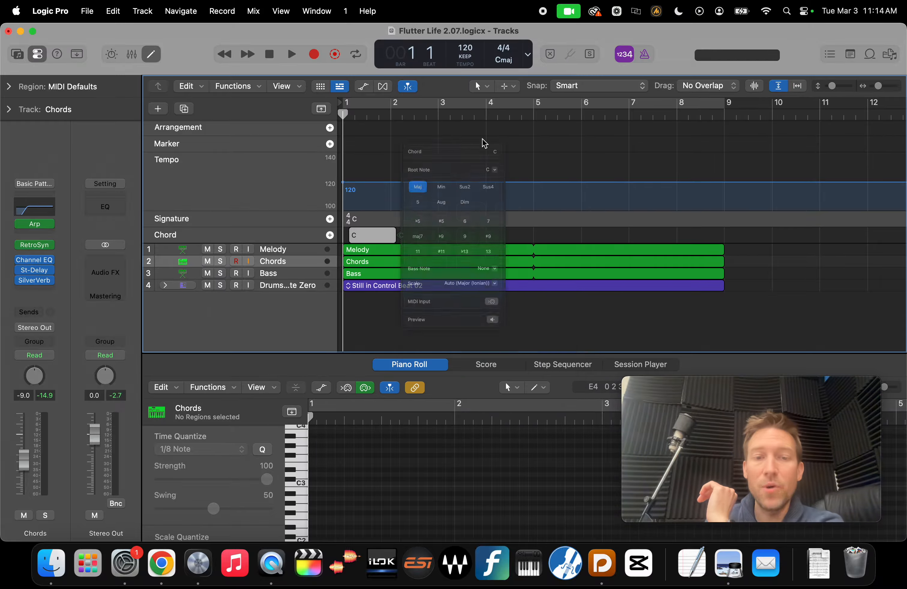
Move the C chord to the start of bar 1, try to lengthen it, and remove it
{"action": "mouse_move", "coordinate": [377, 235]}
{"action": "left_mouse_down"}
{"action": "mouse_move", "coordinate": [360, 232]}
{"action": "mouse_move", "coordinate": [367, 234]}
{"action": "left_mouse_up"}
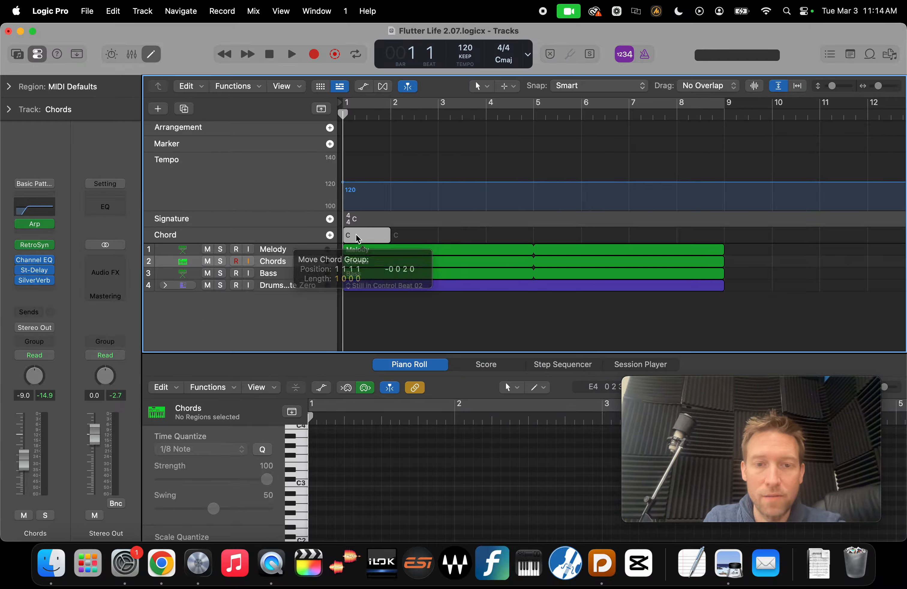
{"action": "left_click", "coordinate": [391, 235]}
{"action": "left_click_drag", "start_coordinate": [436, 236], "coordinate": [513, 235]}
{"action": "mouse_move", "coordinate": [389, 233]}
{"action": "left_mouse_down"}
{"action": "mouse_move", "coordinate": [530, 227]}
{"action": "mouse_move", "coordinate": [388, 237]}
{"action": "left_mouse_up"}
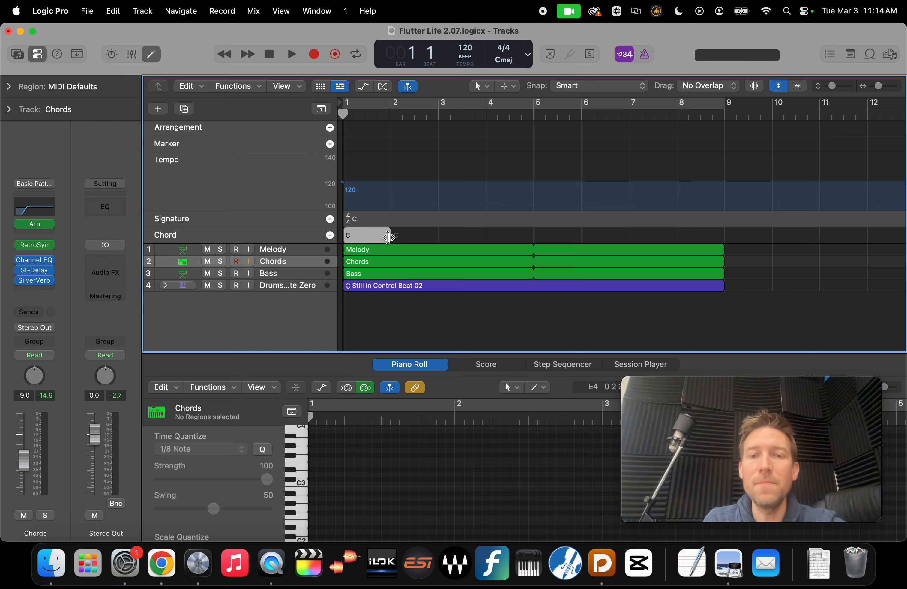
{"action": "left_click_drag", "start_coordinate": [351, 241], "coordinate": [356, 241]}
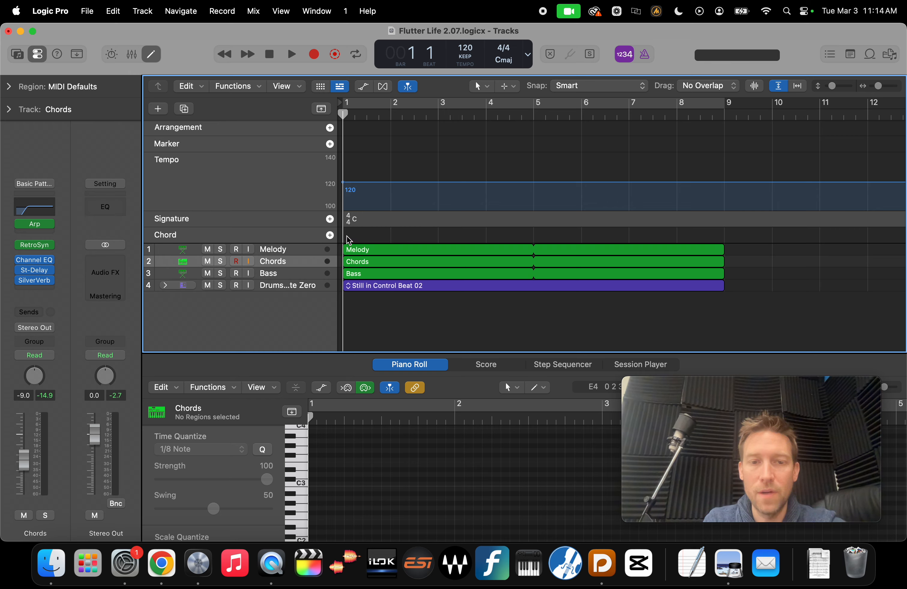
Add a C major chord at bar 1 of the Chord track and extend it to four bars, ending at bar 5
{"action": "left_click", "coordinate": [330, 235]}
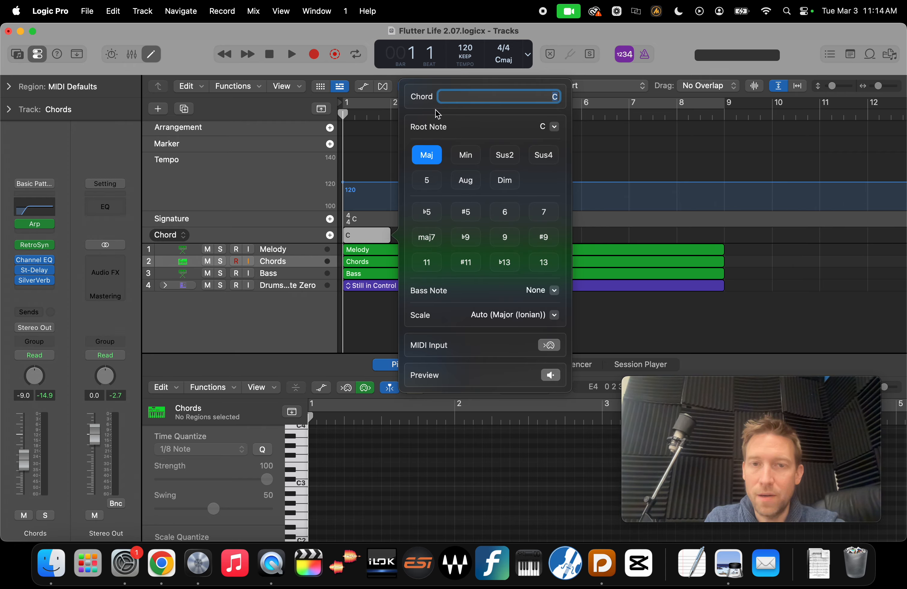
{"action": "key", "text": "Return"}
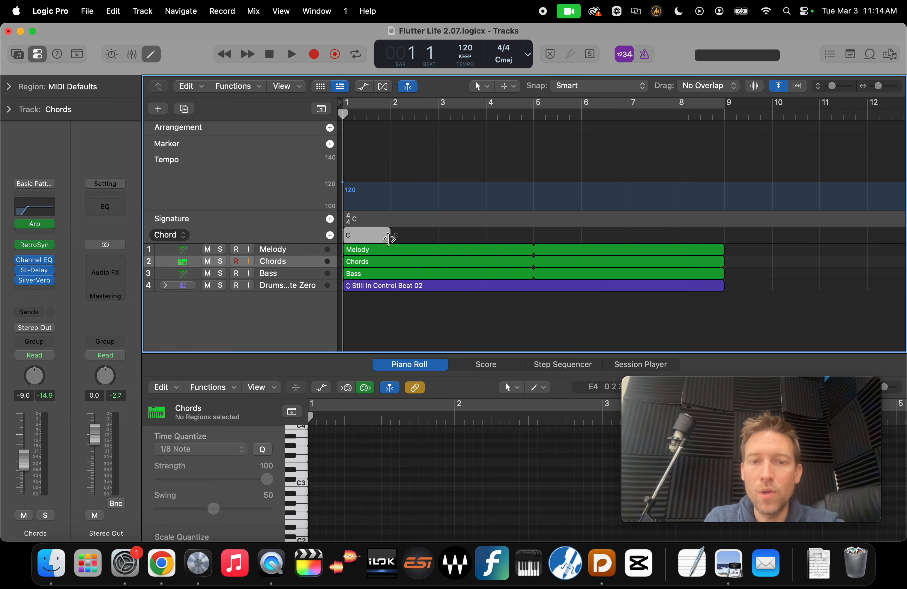
{"action": "left_click_drag", "start_coordinate": [389, 240], "coordinate": [532, 240]}
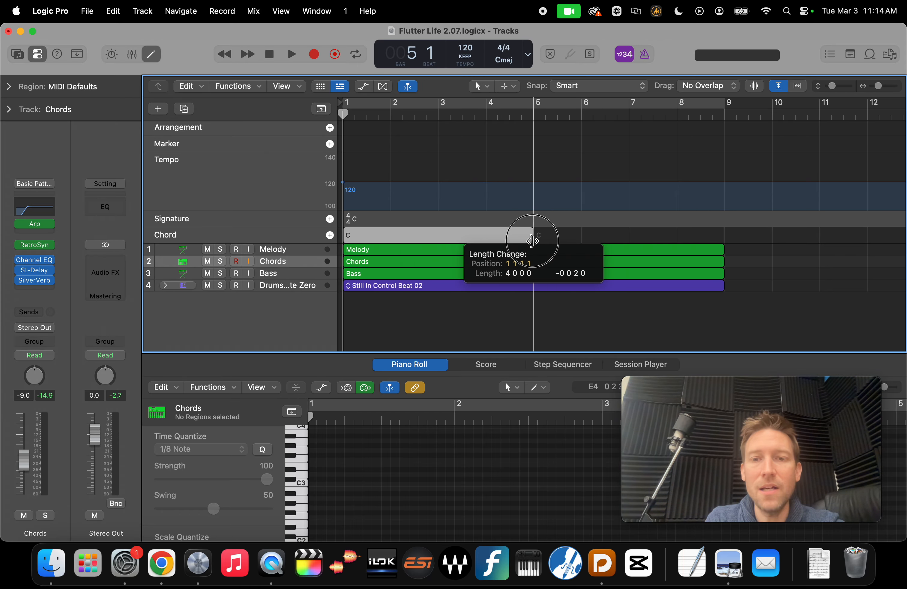
Play the project briefly from around bar 5 and move the playhead back to just before bar 5
{"action": "left_click", "coordinate": [530, 114]}
{"action": "key", "text": "space"}
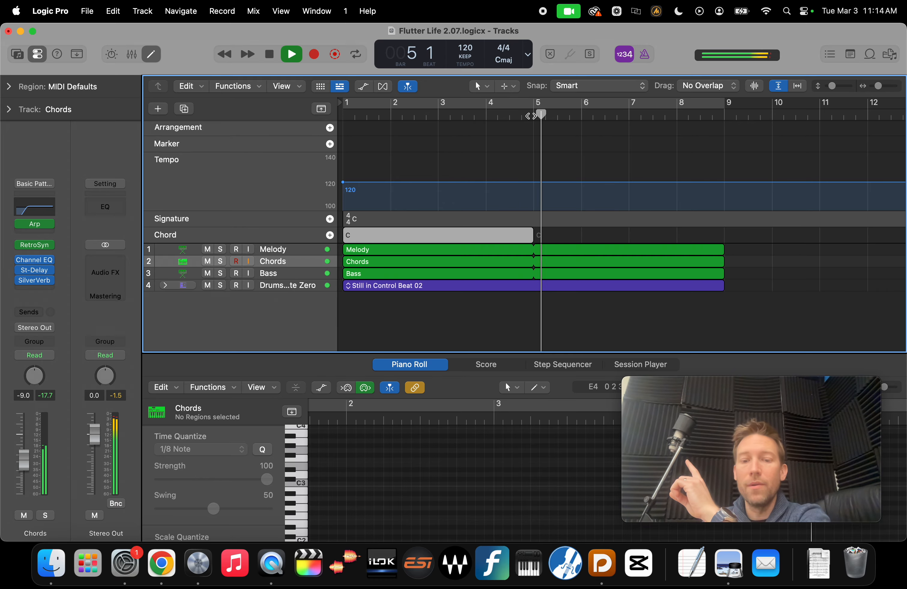
{"action": "key", "text": "space"}
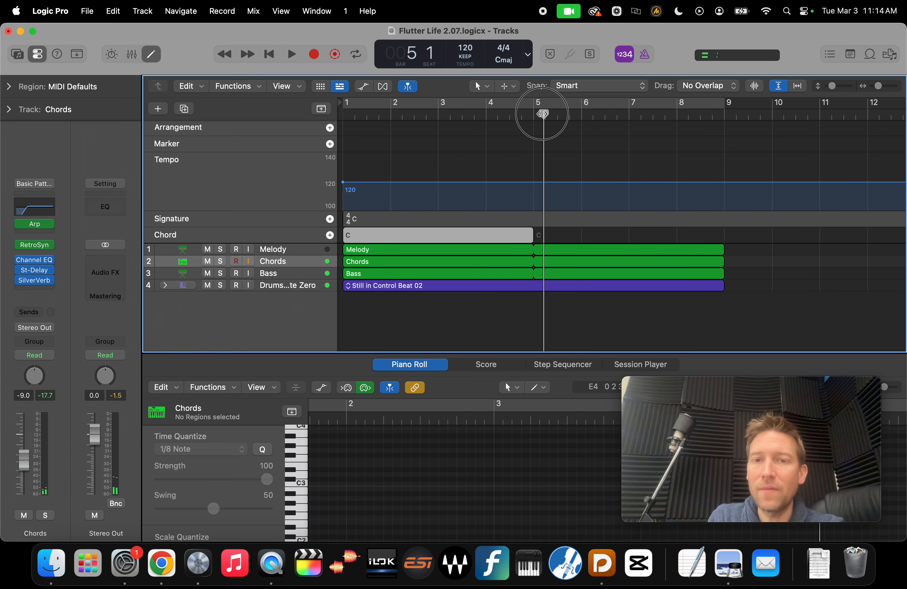
{"action": "left_click", "coordinate": [528, 115]}
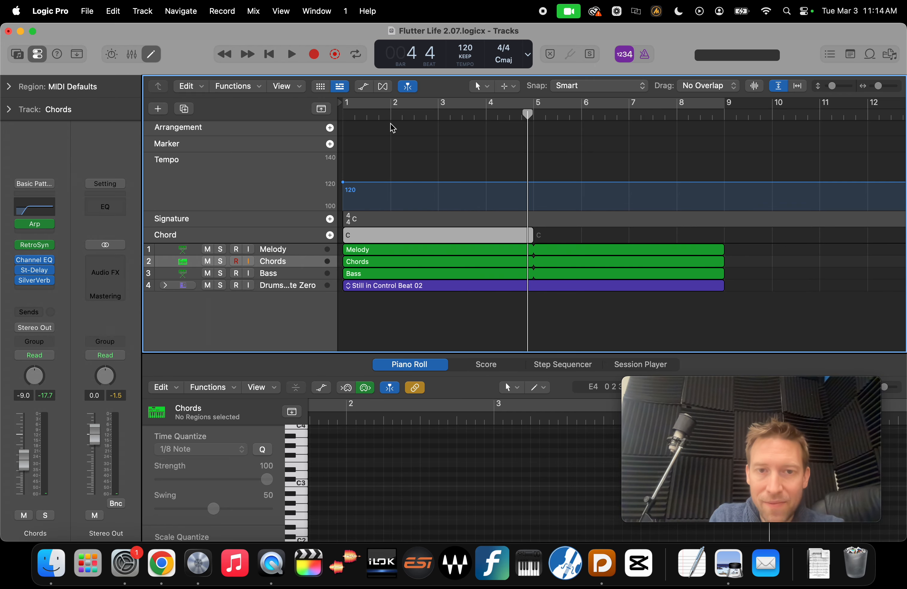
Create a second chord at bar 2 in the Chord track
{"action": "right_click", "coordinate": [391, 238]}
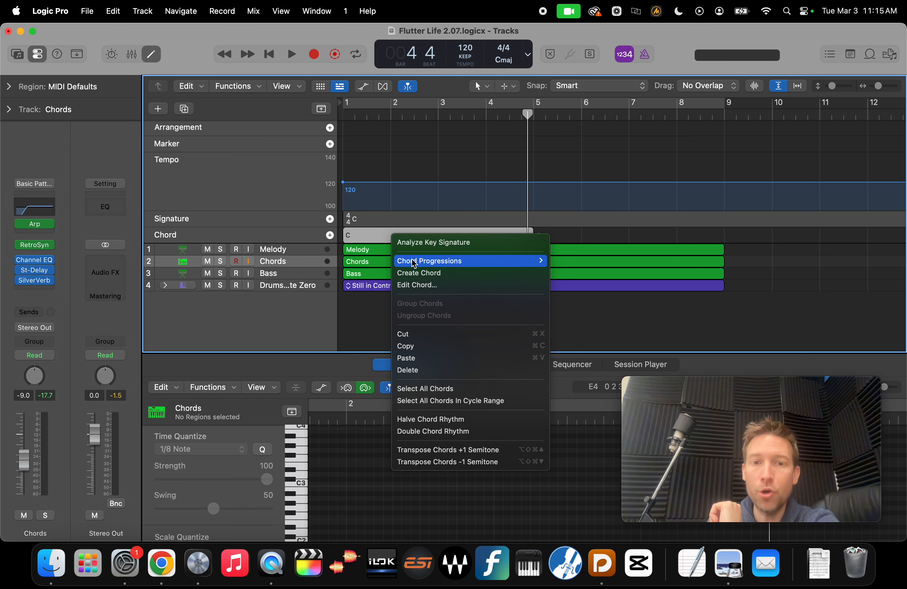
{"action": "left_click", "coordinate": [424, 276]}
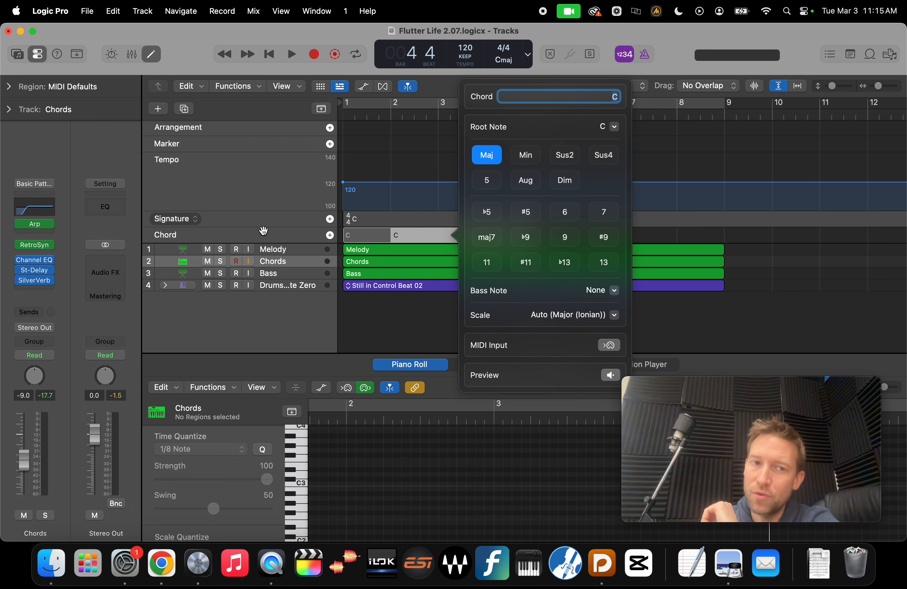
Select the bar 2 notes of the Chords region to identify their chord, and set the Chord track's bar 2 chord to A minor
{"action": "left_click", "coordinate": [284, 265]}
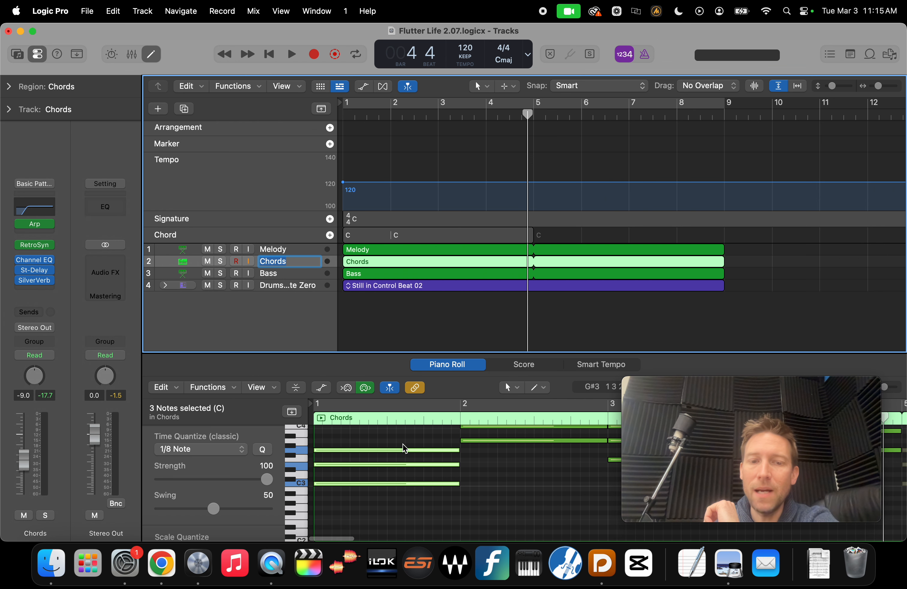
{"action": "left_click_drag", "start_coordinate": [511, 464], "coordinate": [501, 526]}
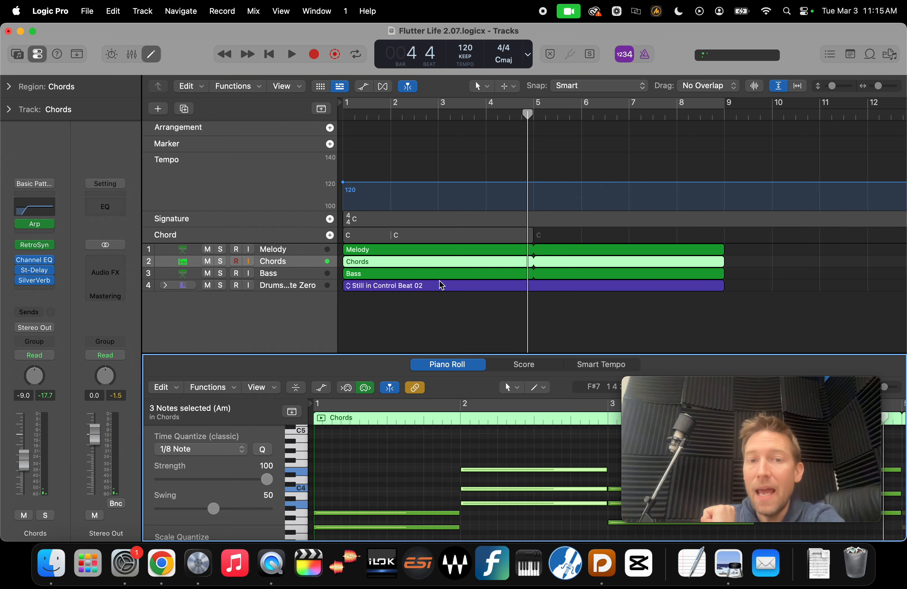
{"action": "left_click", "coordinate": [414, 238]}
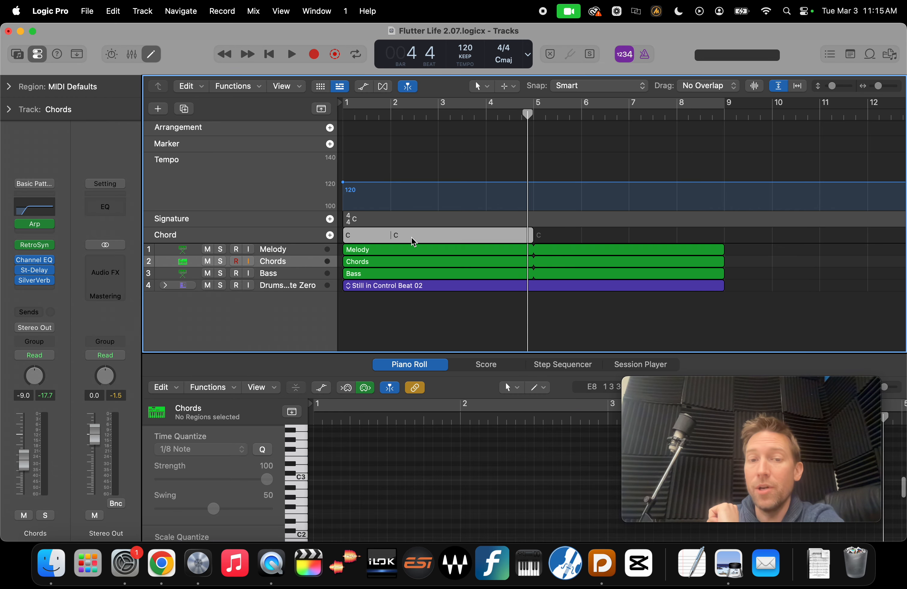
{"action": "double_click", "coordinate": [398, 239]}
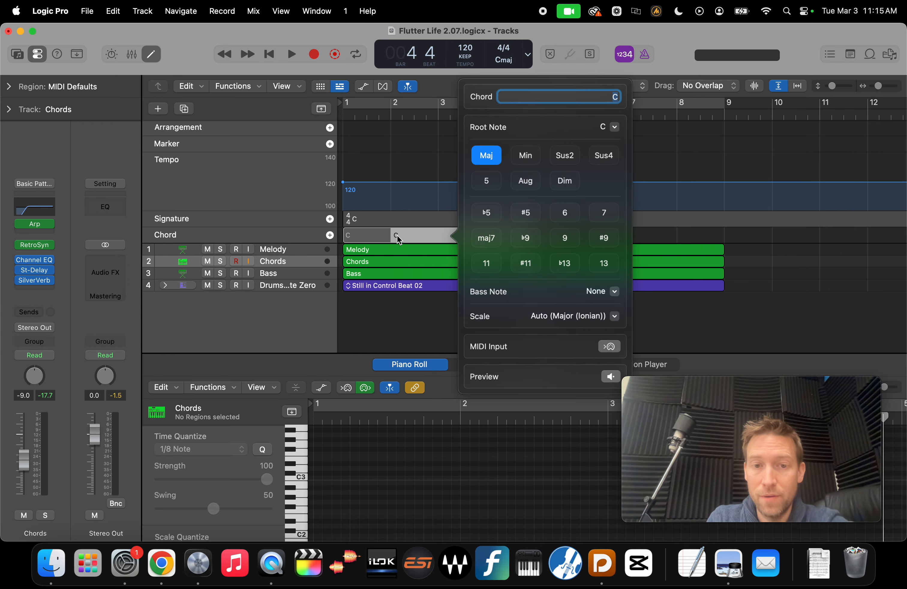
{"action": "left_click", "coordinate": [617, 131]}
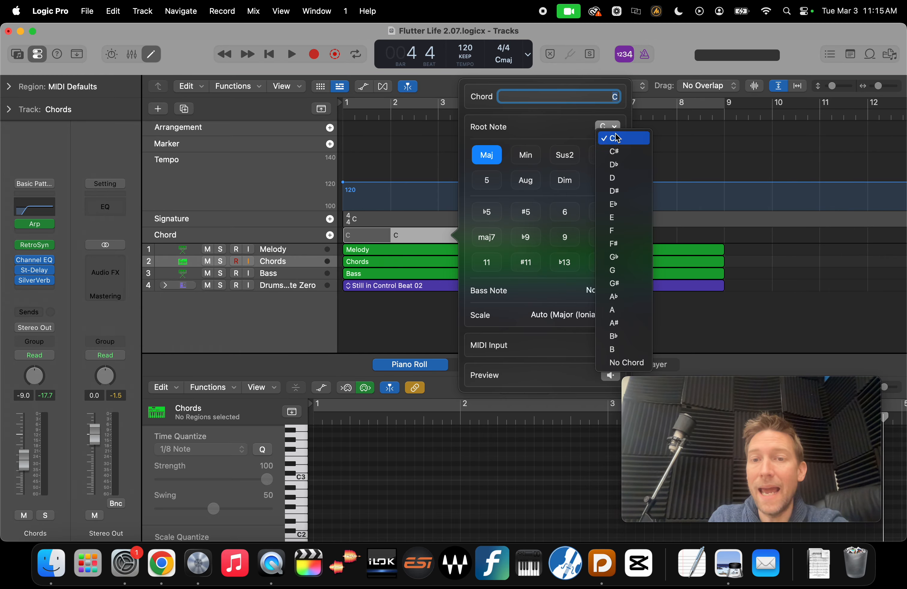
{"action": "left_click", "coordinate": [620, 310]}
{"action": "left_click", "coordinate": [529, 160]}
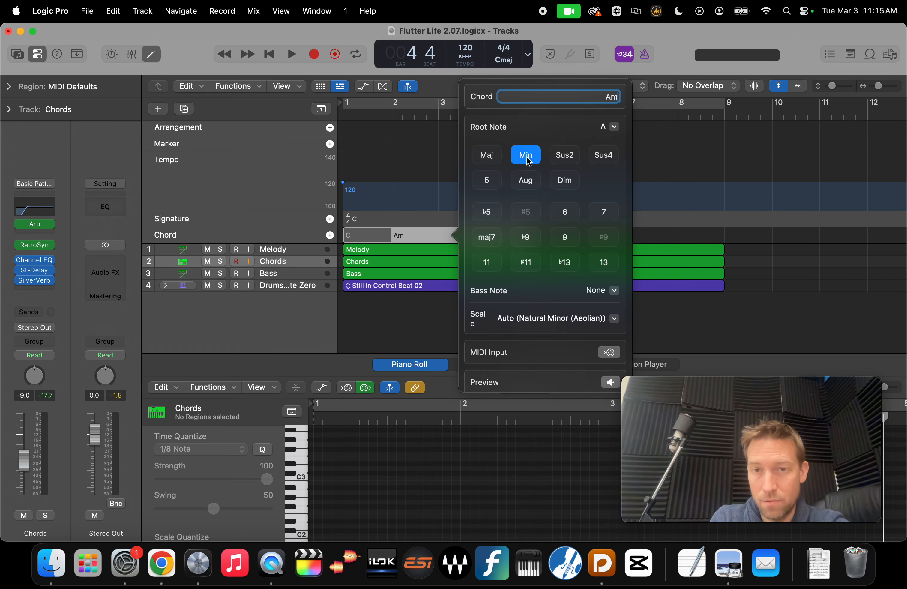
{"action": "key", "text": "Return"}
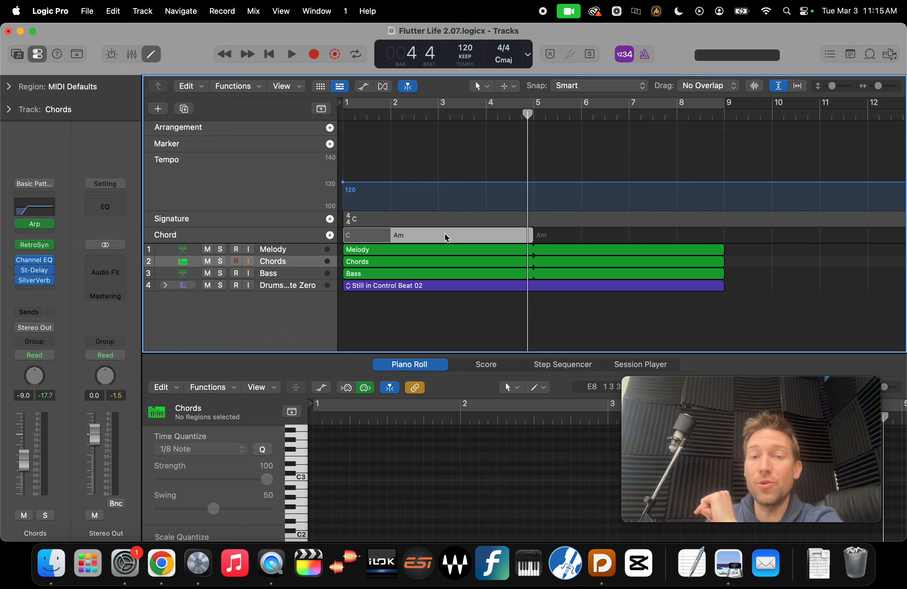
Select the bar 3 notes of the Chords region to identify their chord
{"action": "scroll", "coordinate": [410, 467], "scroll_direction": "up", "scroll_amount": 10}
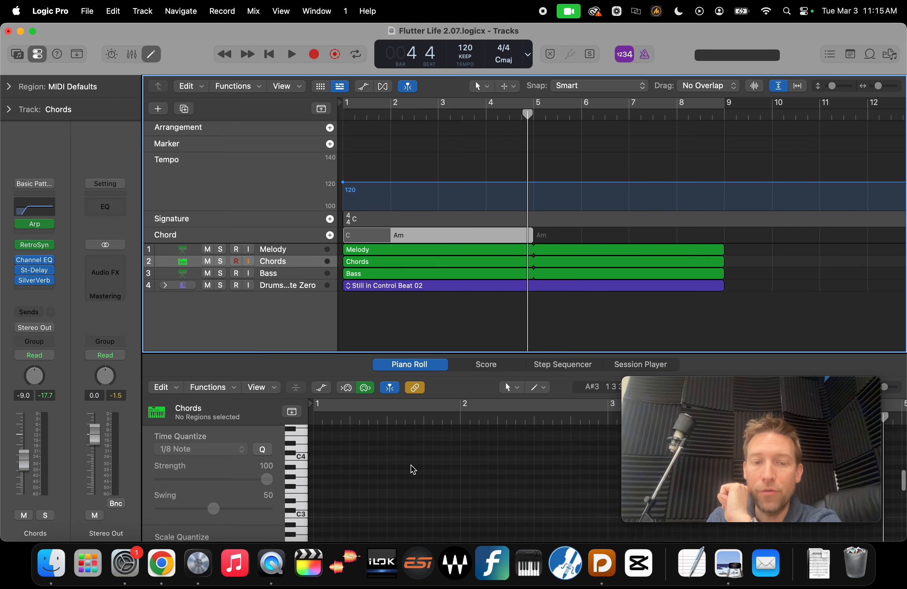
{"action": "left_click", "coordinate": [279, 265]}
{"action": "scroll", "coordinate": [536, 473], "scroll_direction": "down", "scroll_amount": 3}
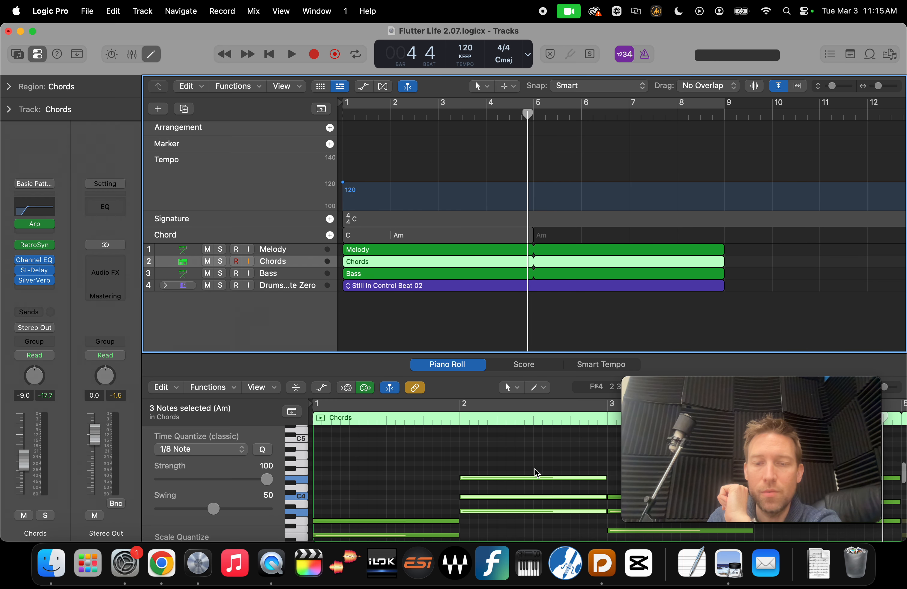
{"action": "scroll", "coordinate": [537, 474], "scroll_direction": "down", "scroll_amount": 3}
{"action": "scroll", "coordinate": [537, 474], "scroll_direction": "right", "scroll_amount": 4}
{"action": "left_click", "coordinate": [529, 453]}
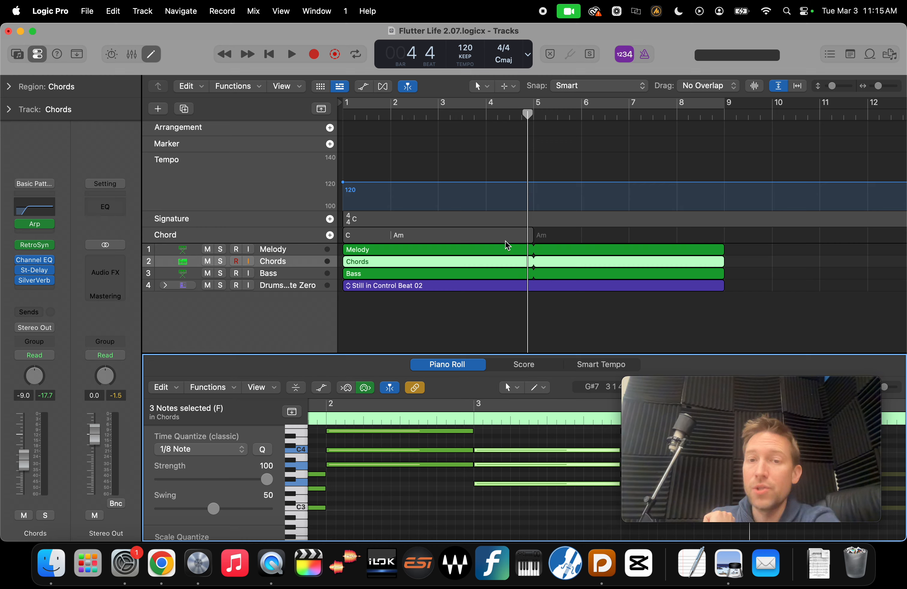
Create an F major chord at bar 3 of the Chord track
{"action": "right_click", "coordinate": [439, 237]}
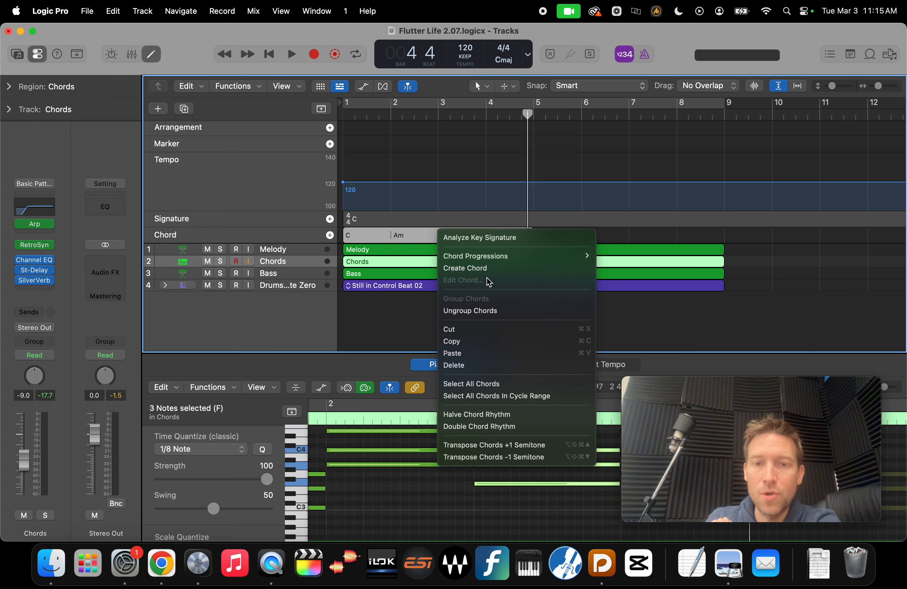
{"action": "left_click", "coordinate": [504, 271]}
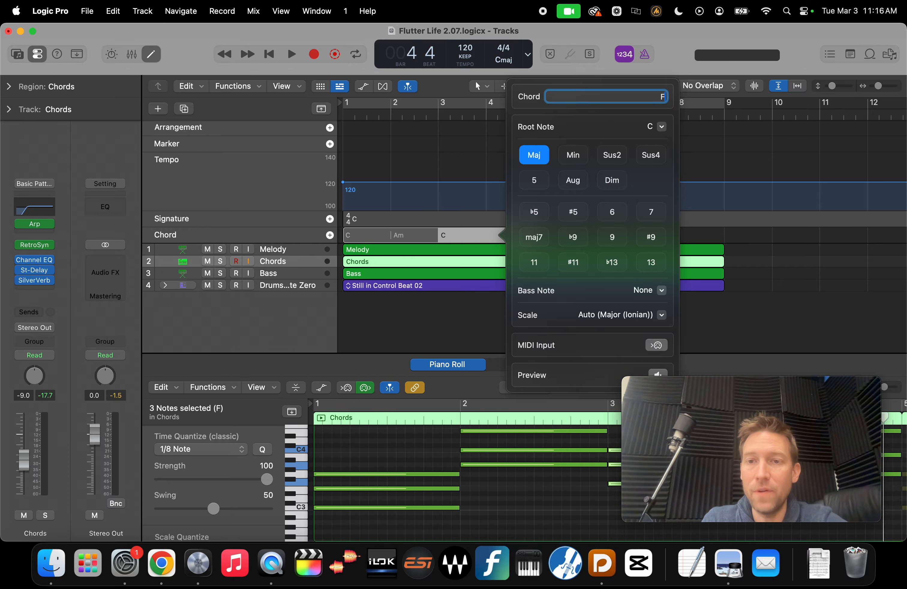
{"action": "key", "text": "Return"}
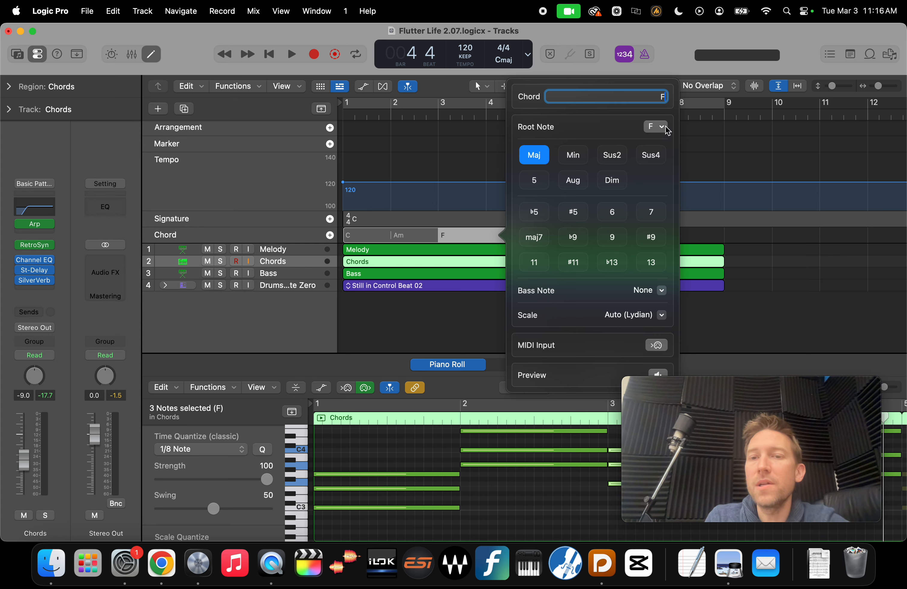
{"action": "left_click", "coordinate": [656, 127]}
{"action": "left_click", "coordinate": [565, 143]}
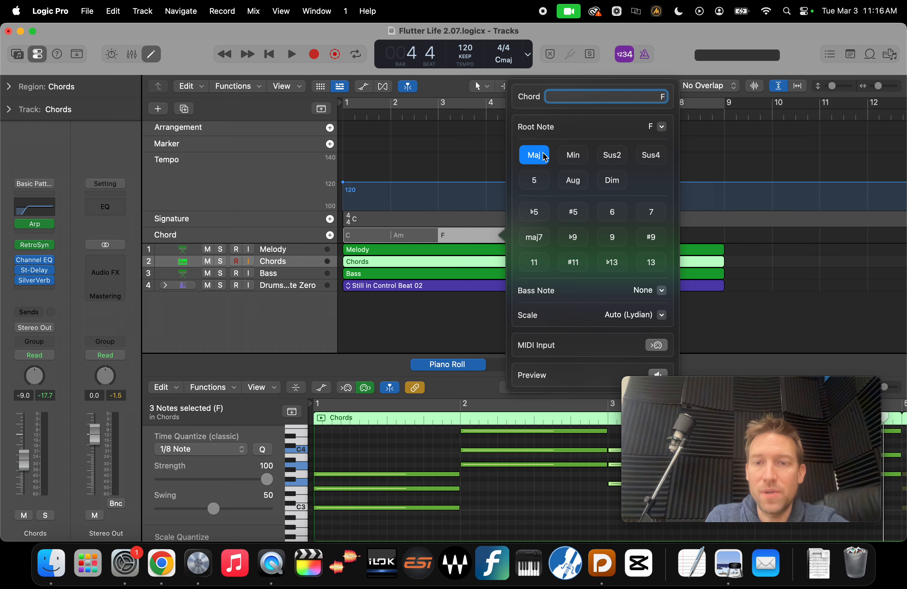
{"action": "key", "text": "Escape"}
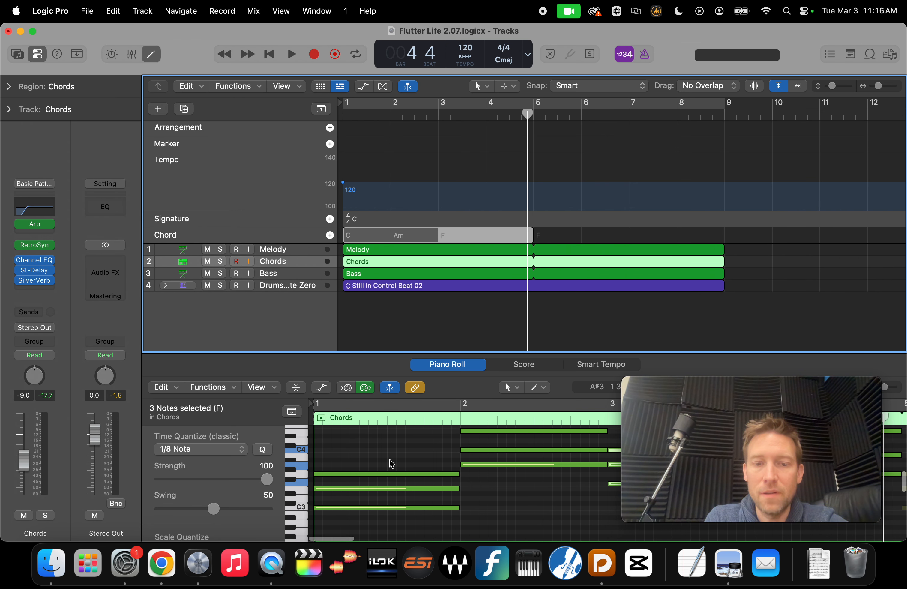
Select the notes of bars 1 to 4 in the Chords region, one bar at a time, to read each chord name
{"action": "left_click_drag", "start_coordinate": [395, 523], "coordinate": [399, 441]}
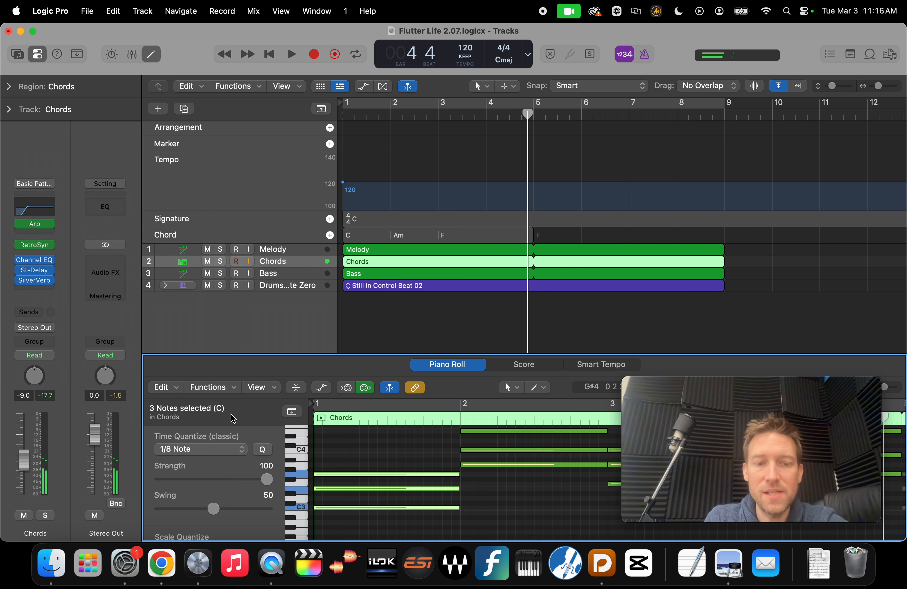
{"action": "left_click_drag", "start_coordinate": [511, 505], "coordinate": [490, 421]}
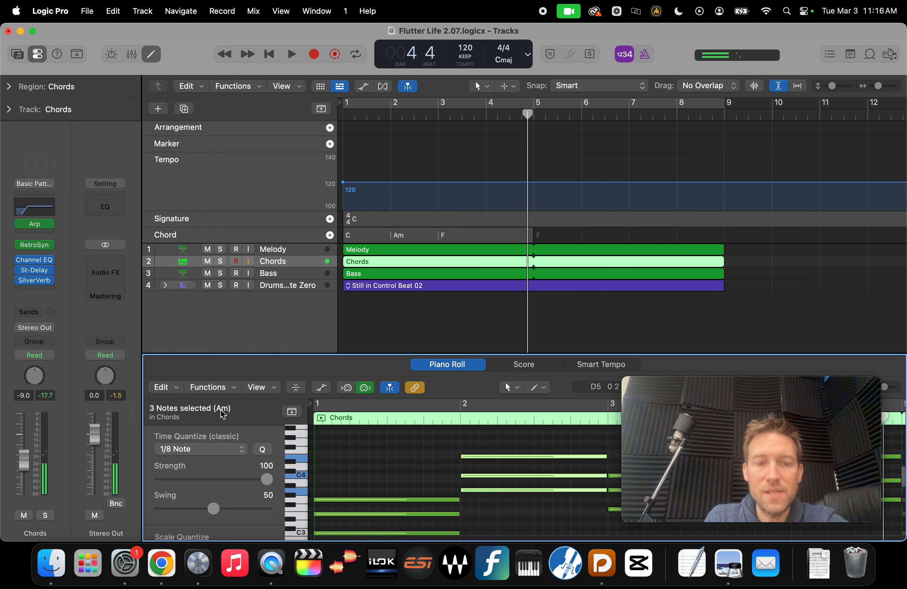
{"action": "scroll", "coordinate": [570, 507], "scroll_direction": "right", "scroll_amount": 3}
{"action": "left_click", "coordinate": [550, 533]}
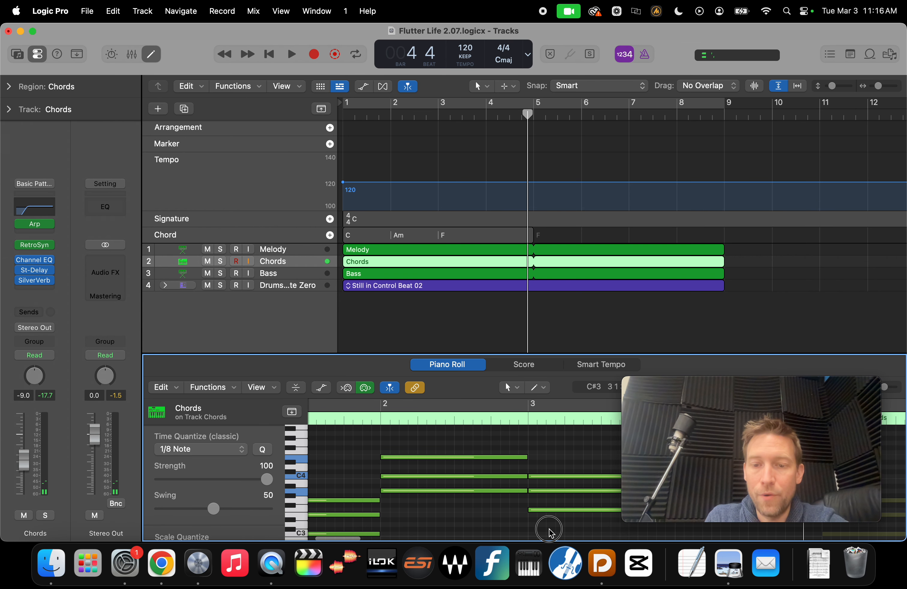
{"action": "left_click_drag", "start_coordinate": [550, 532], "coordinate": [547, 462]}
{"action": "scroll", "coordinate": [574, 498], "scroll_direction": "right", "scroll_amount": 4}
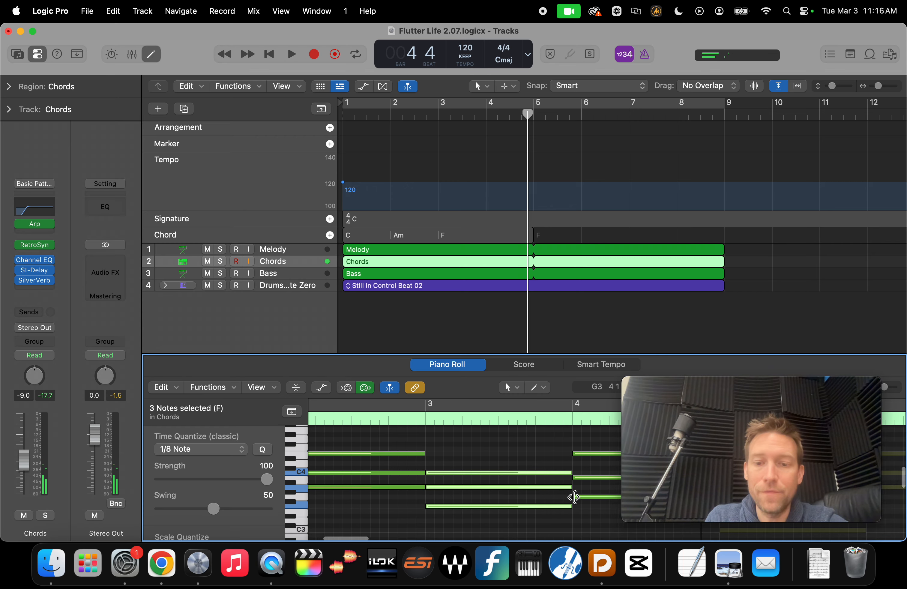
{"action": "scroll", "coordinate": [574, 497], "scroll_direction": "right", "scroll_amount": 1}
{"action": "left_click_drag", "start_coordinate": [593, 499], "coordinate": [591, 441]}
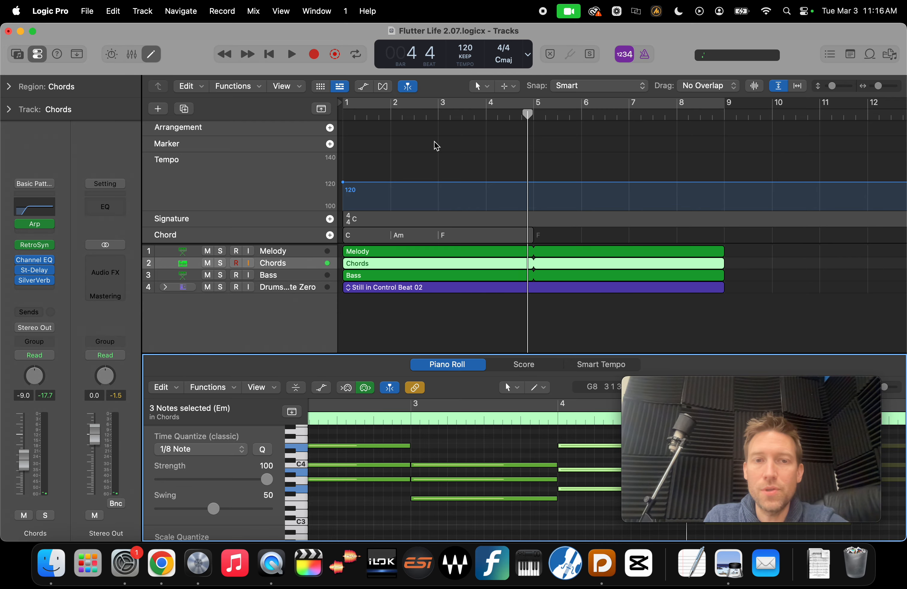
Hide and show the global tracks again, and move the playhead to bar 5
{"action": "left_click", "coordinate": [321, 109]}
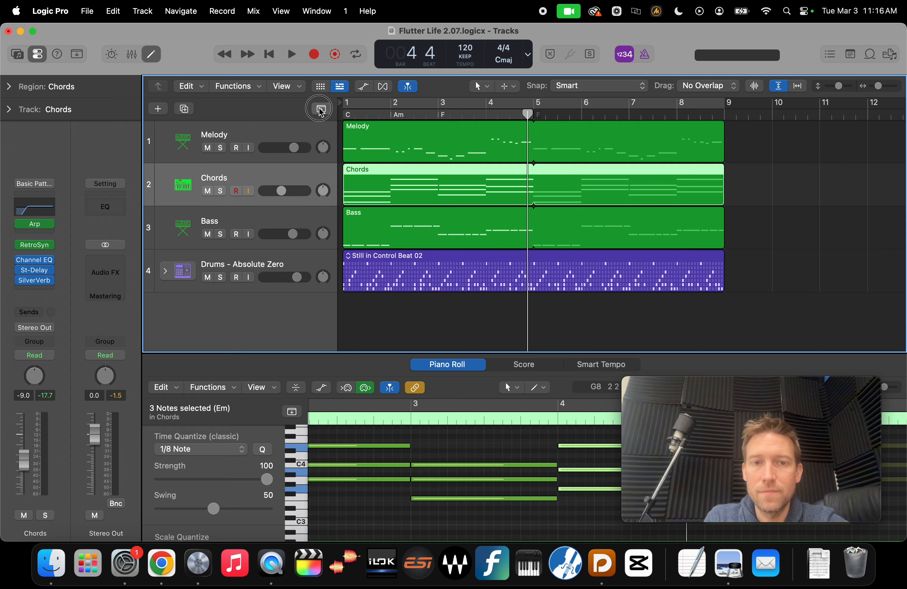
{"action": "left_click", "coordinate": [321, 109]}
{"action": "mouse_move", "coordinate": [527, 121]}
{"action": "left_mouse_down"}
{"action": "mouse_move", "coordinate": [507, 118]}
{"action": "mouse_move", "coordinate": [534, 118]}
{"action": "left_mouse_up"}
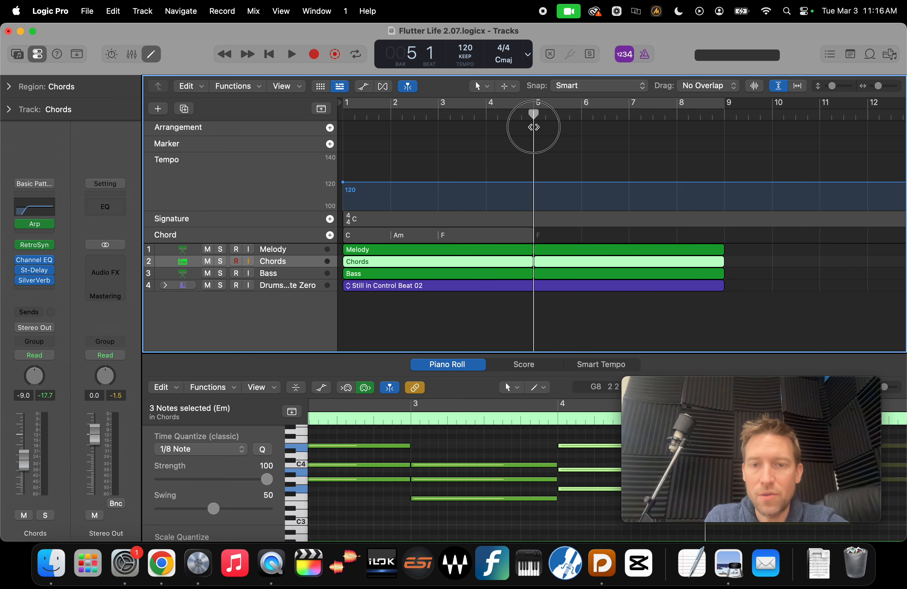
Create an E minor (Em) chord at bar 4 of the Chord track
{"action": "right_click", "coordinate": [487, 234]}
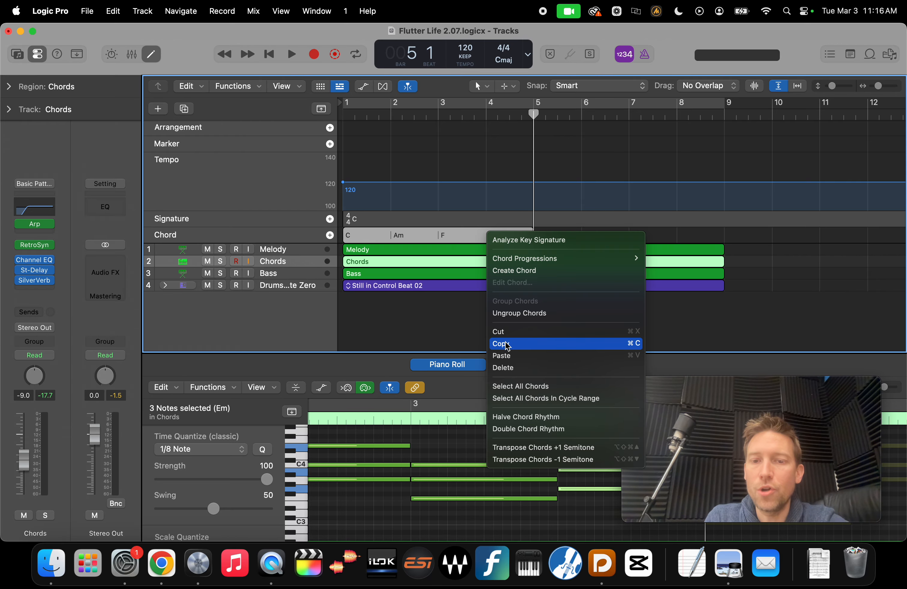
{"action": "left_click", "coordinate": [553, 272]}
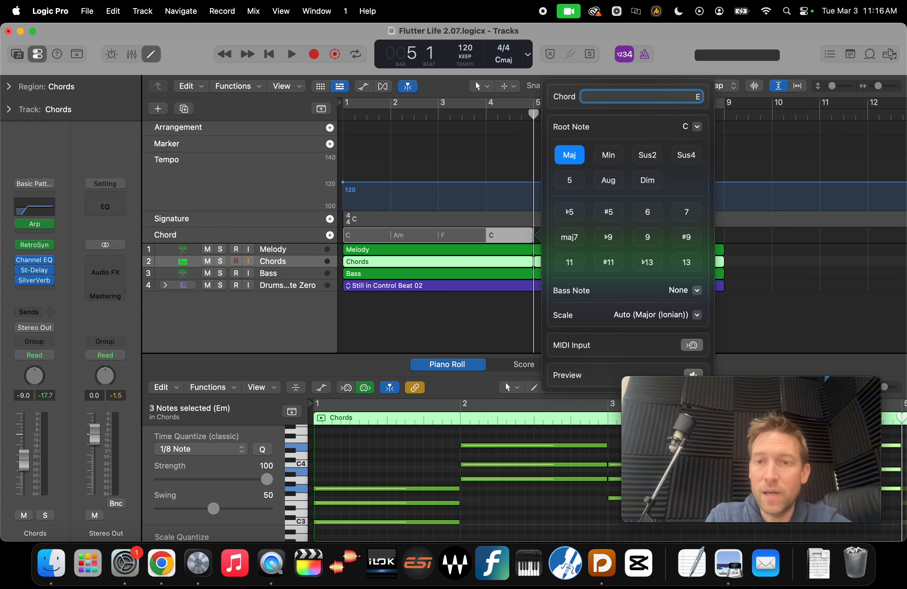
{"action": "type", "text": "Em"}
{"action": "key", "text": "Return"}
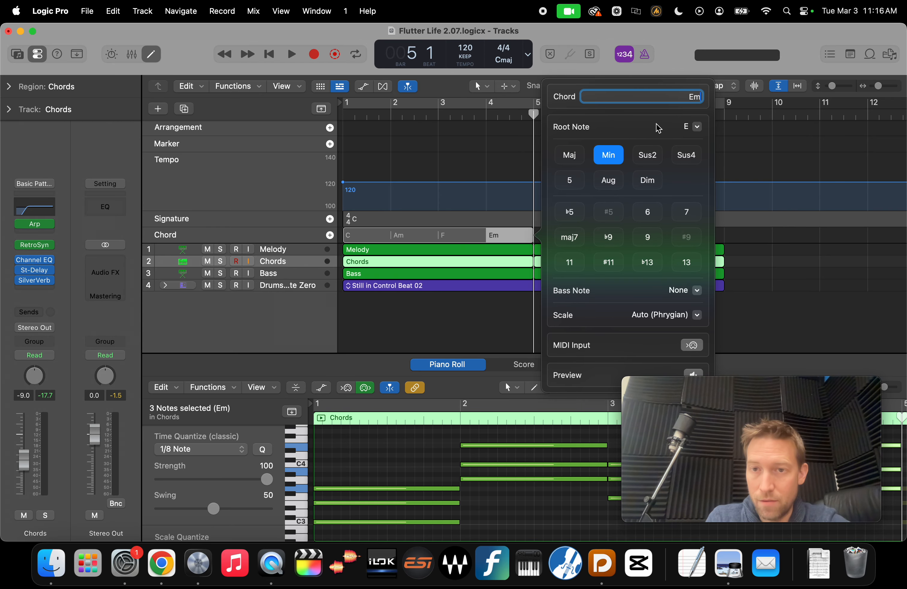
{"action": "left_click", "coordinate": [697, 128]}
{"action": "left_click", "coordinate": [665, 129]}
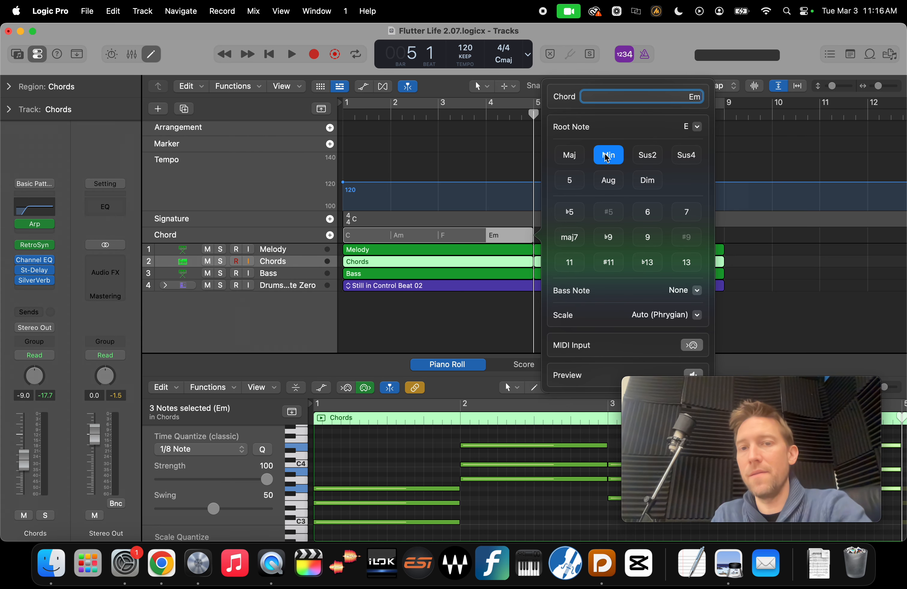
{"action": "left_click", "coordinate": [502, 211]}
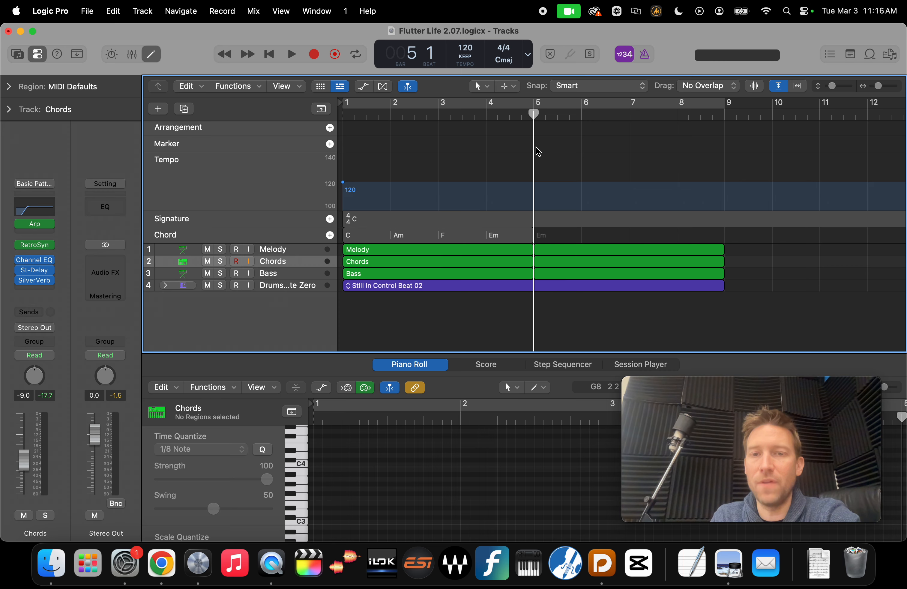
Move the playhead back to beat 2 of bar 1
{"action": "left_click_drag", "start_coordinate": [533, 115], "coordinate": [355, 115]}
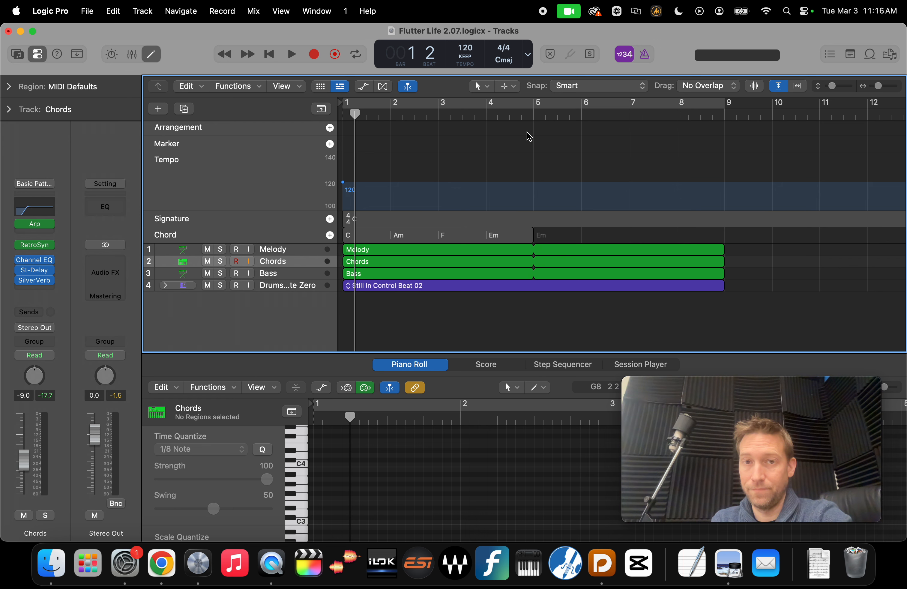
{"action": "scroll", "coordinate": [511, 153], "scroll_direction": "up", "scroll_amount": 1}
{"action": "scroll", "coordinate": [510, 153], "scroll_direction": "down", "scroll_amount": 1}
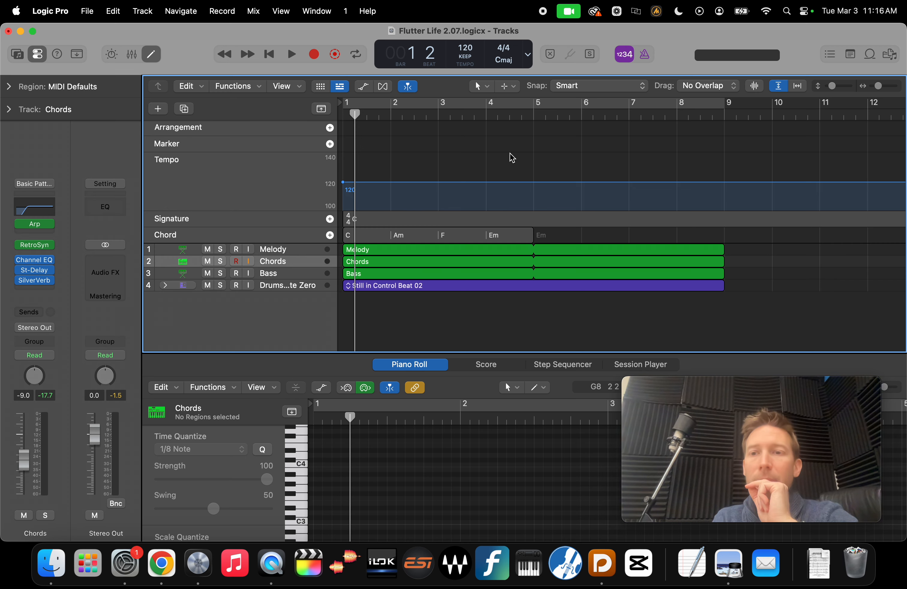
{"action": "scroll", "coordinate": [548, 159], "scroll_direction": "right", "scroll_amount": 2}
{"action": "scroll", "coordinate": [551, 164], "scroll_direction": "left", "scroll_amount": 2}
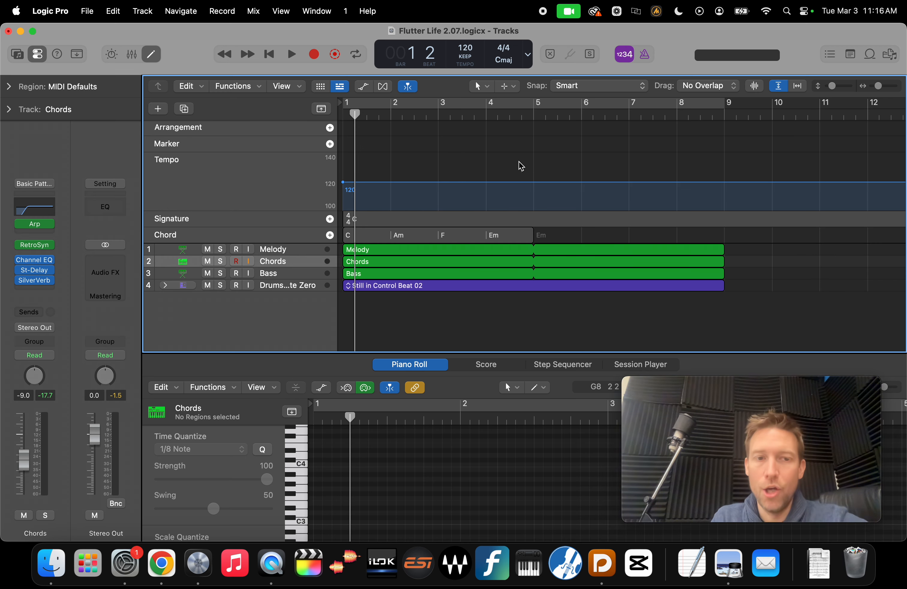
Add eight-bar Intro, Verse and Chorus sections to the Arrangement track, starting at bar 1
{"action": "left_click", "coordinate": [330, 128]}
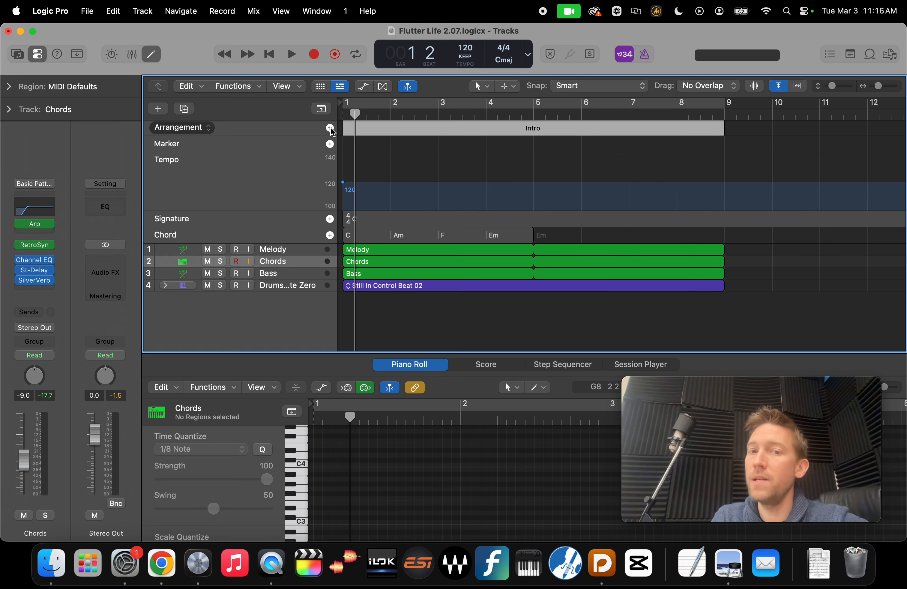
{"action": "left_click", "coordinate": [330, 128]}
{"action": "left_click", "coordinate": [330, 128]}
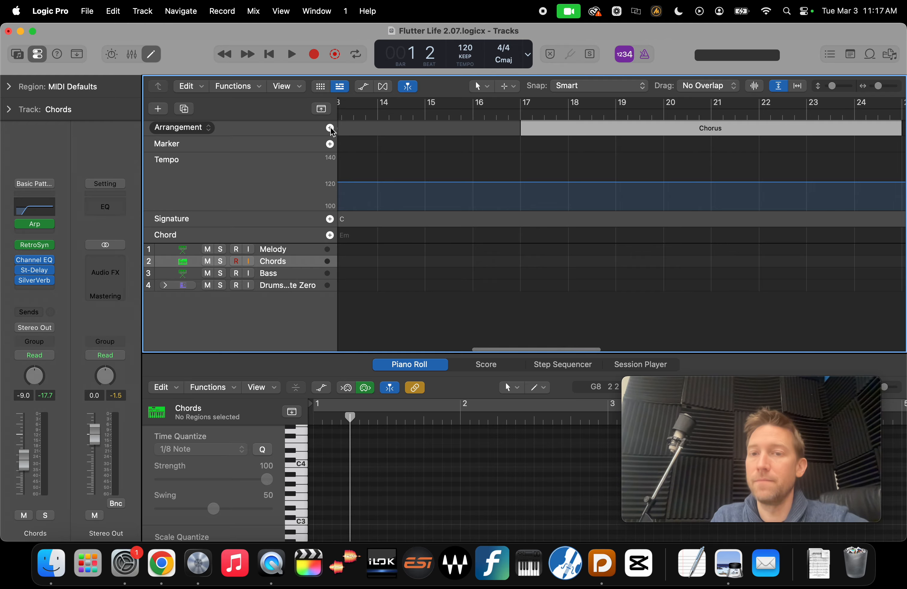
Loop the four-bar chord progression in the Chord track up to the end of the Chorus at bar 25
{"action": "left_click_drag", "start_coordinate": [878, 90], "coordinate": [874, 90]}
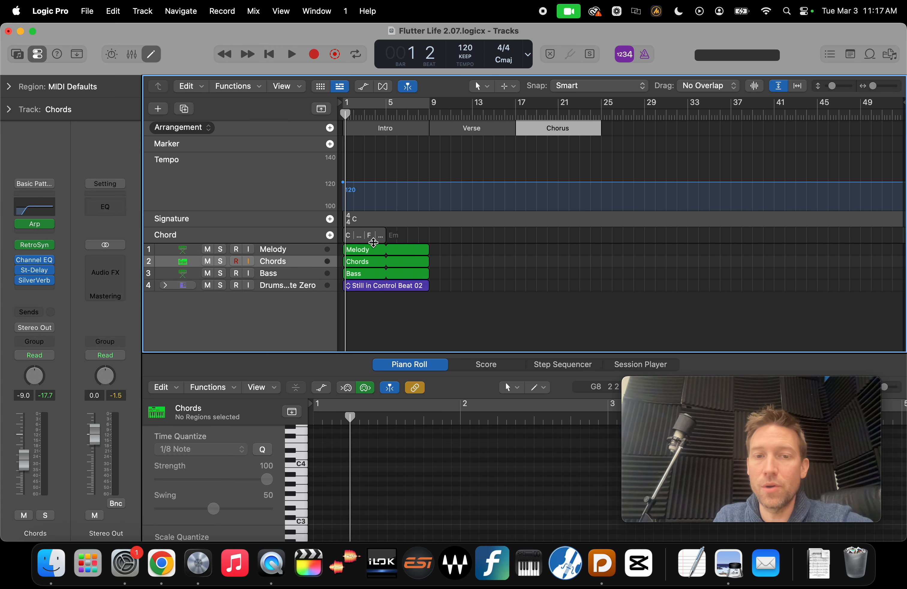
{"action": "left_click_drag", "start_coordinate": [383, 235], "coordinate": [383, 235]}
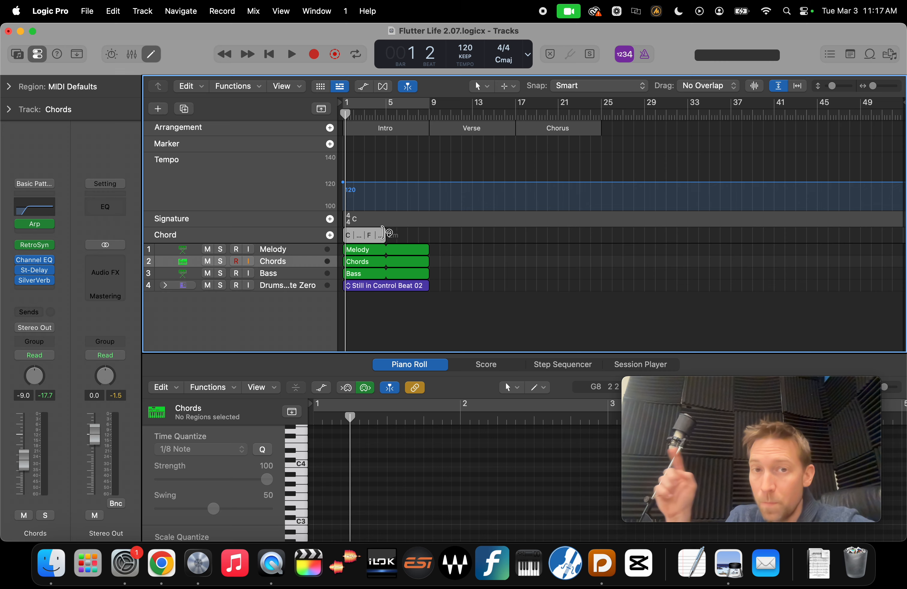
{"action": "left_click_drag", "start_coordinate": [384, 233], "coordinate": [602, 242]}
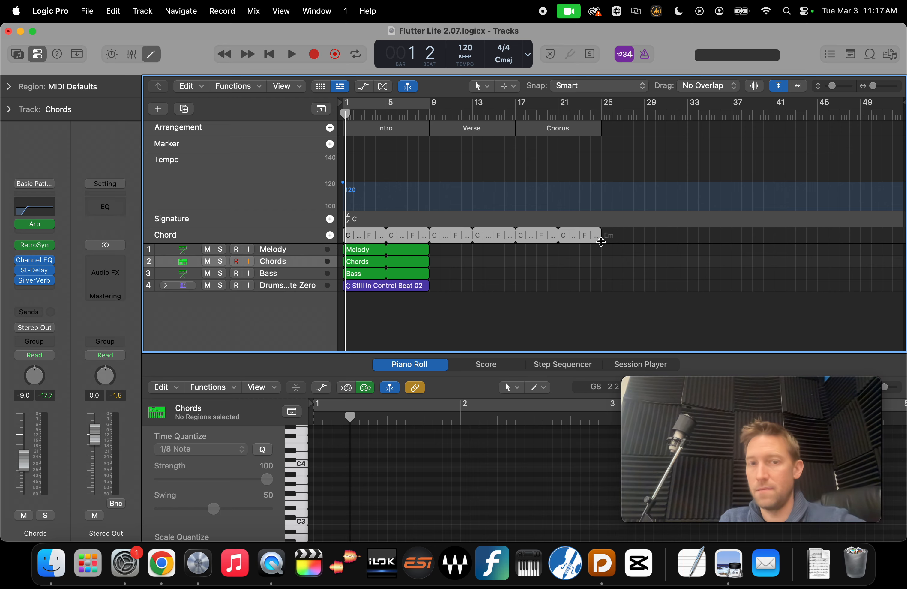
Hide the Marker, Tempo and Signature global tracks, leaving Arrangement and Chord displayed
{"action": "right_click", "coordinate": [259, 176]}
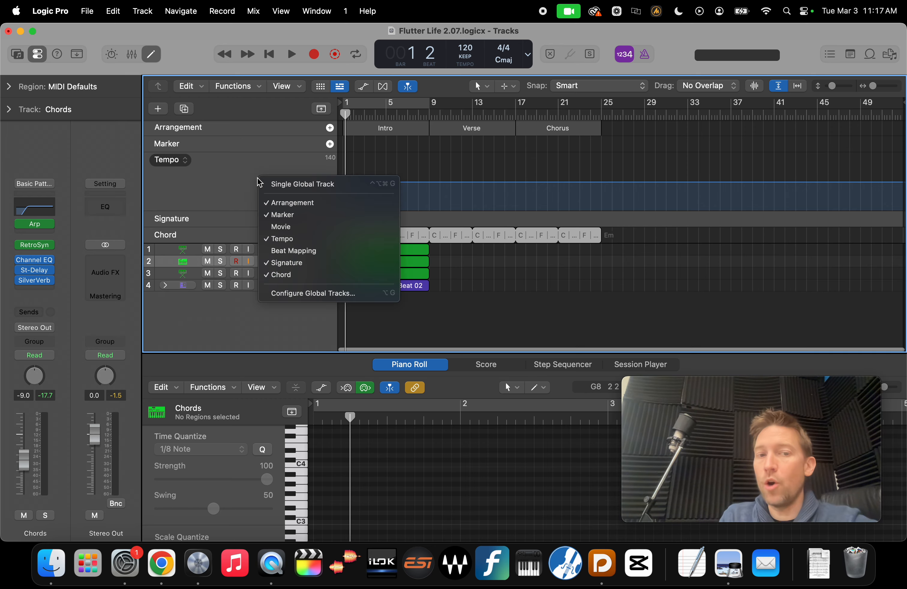
{"action": "left_click", "coordinate": [277, 217]}
{"action": "right_click", "coordinate": [251, 153]}
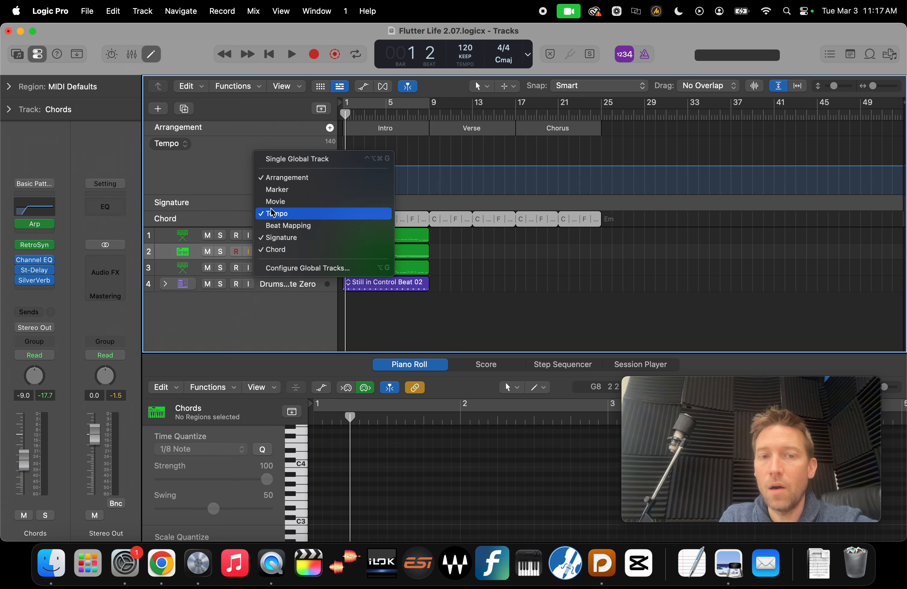
{"action": "left_click", "coordinate": [275, 217]}
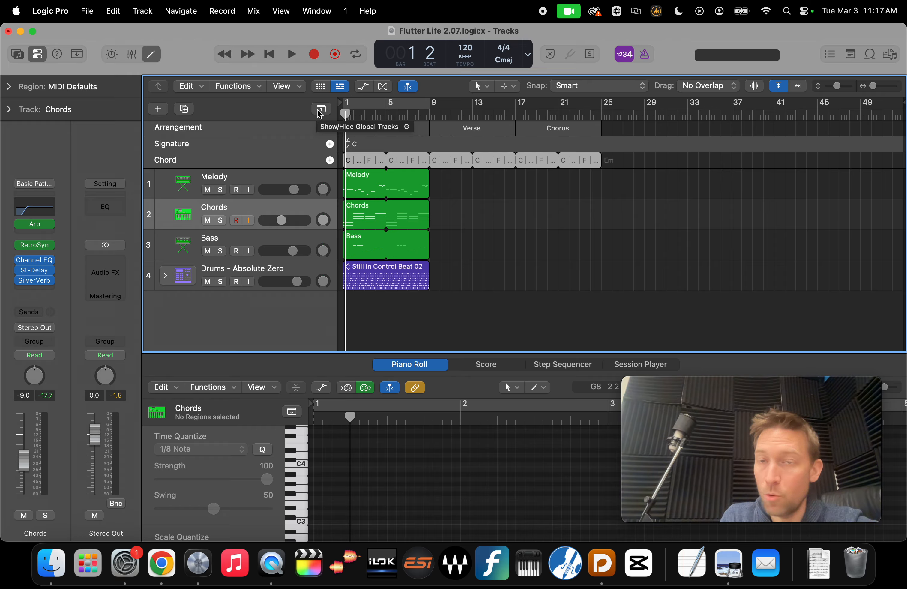
{"action": "right_click", "coordinate": [268, 145]}
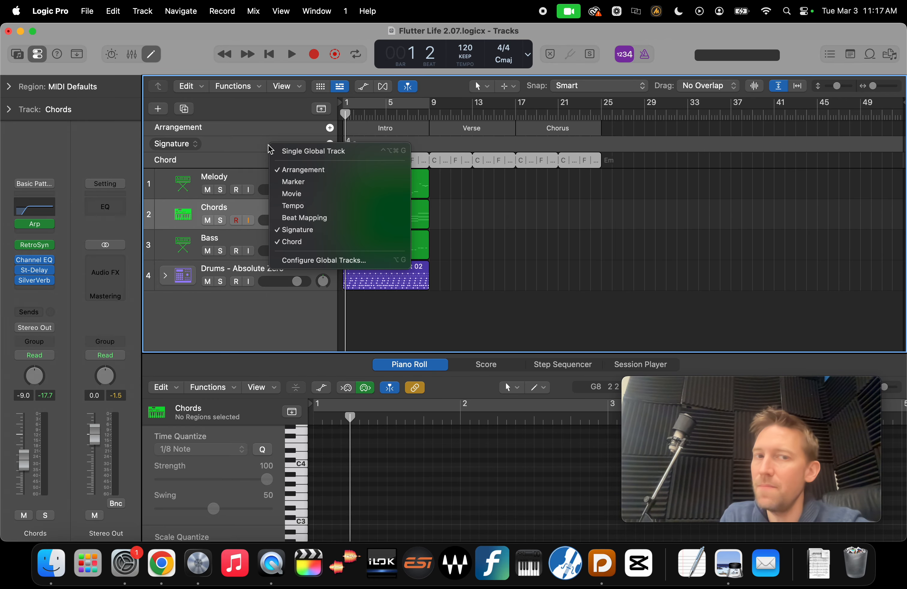
{"action": "left_click", "coordinate": [301, 229]}
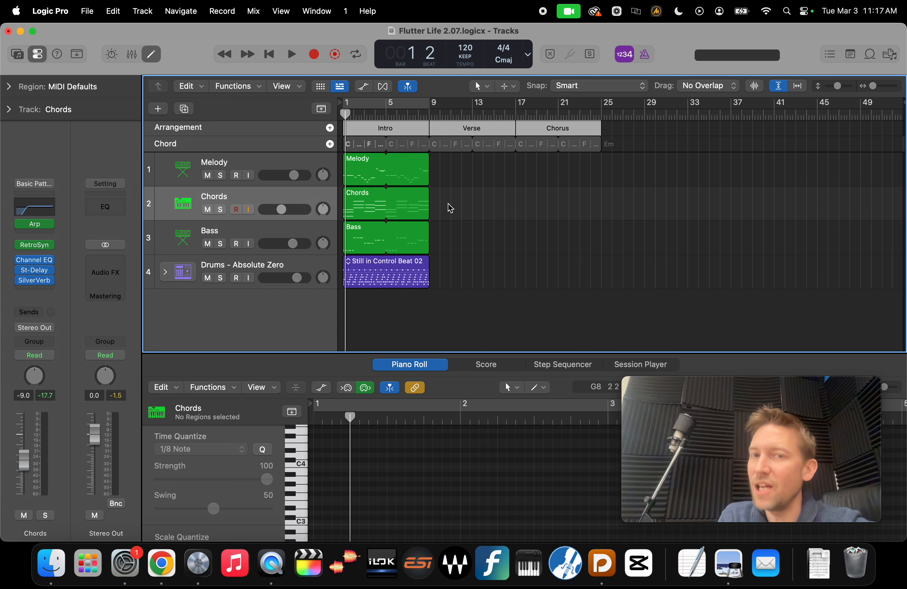
Loop the Chords, Bass and Drums regions together up to the end of the Chorus at bar 25
{"action": "scroll", "coordinate": [450, 208], "scroll_direction": "up", "scroll_amount": 5}
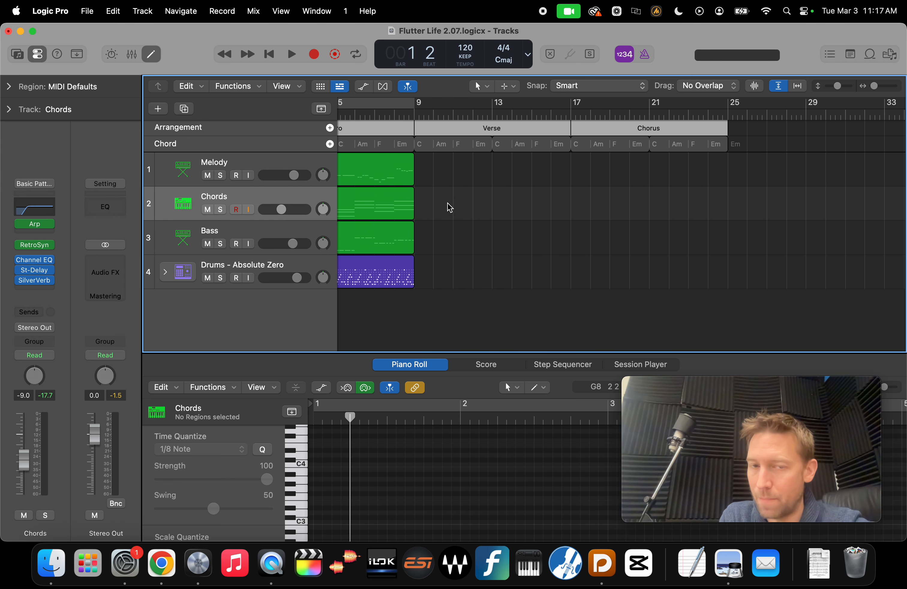
{"action": "scroll", "coordinate": [450, 208], "scroll_direction": "down", "scroll_amount": 5}
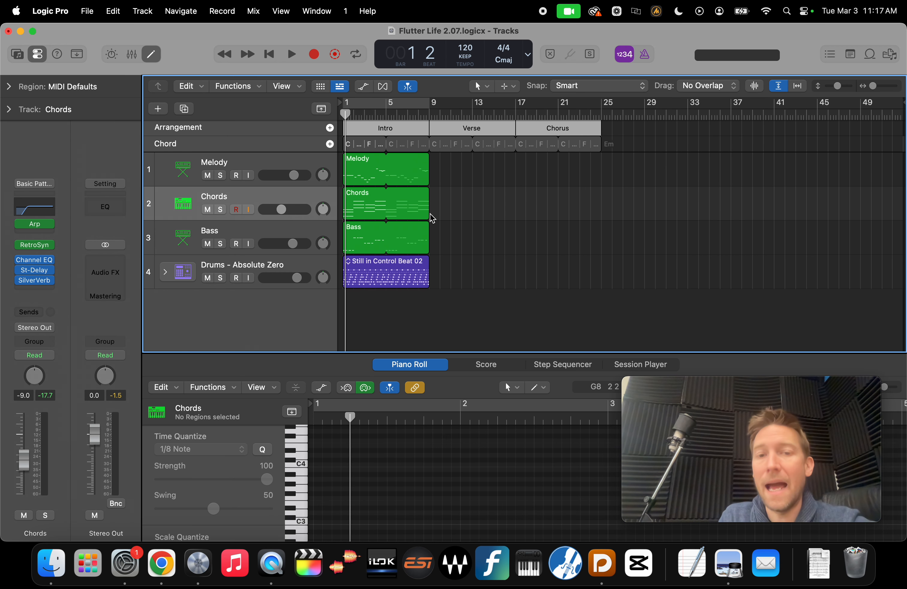
{"action": "left_click_drag", "start_coordinate": [454, 278], "coordinate": [427, 217]}
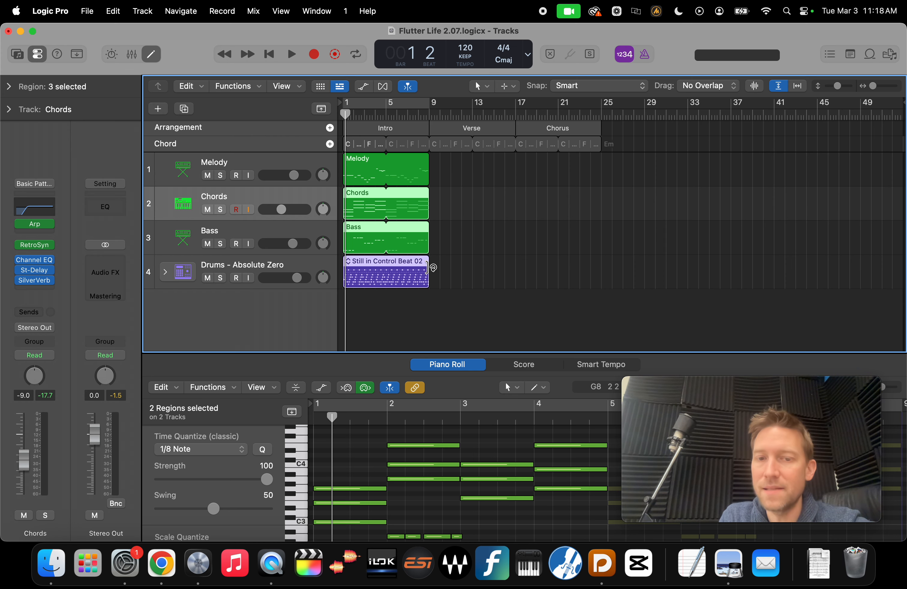
{"action": "left_click_drag", "start_coordinate": [429, 268], "coordinate": [598, 272]}
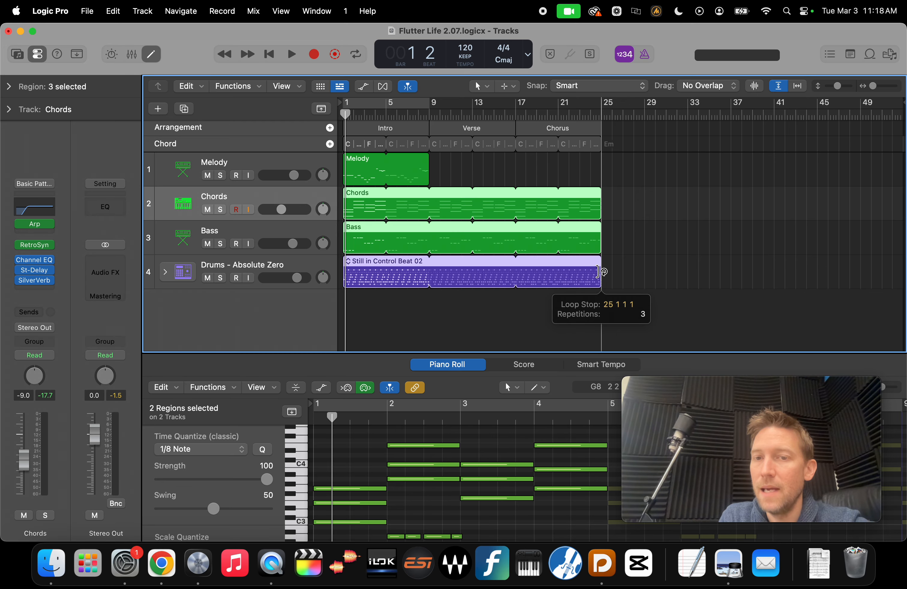
Extend the Chords and Bass loops by one bar to bar 26, ending the Drums loop at bar 25
{"action": "scroll", "coordinate": [616, 225], "scroll_direction": "up", "scroll_amount": 10}
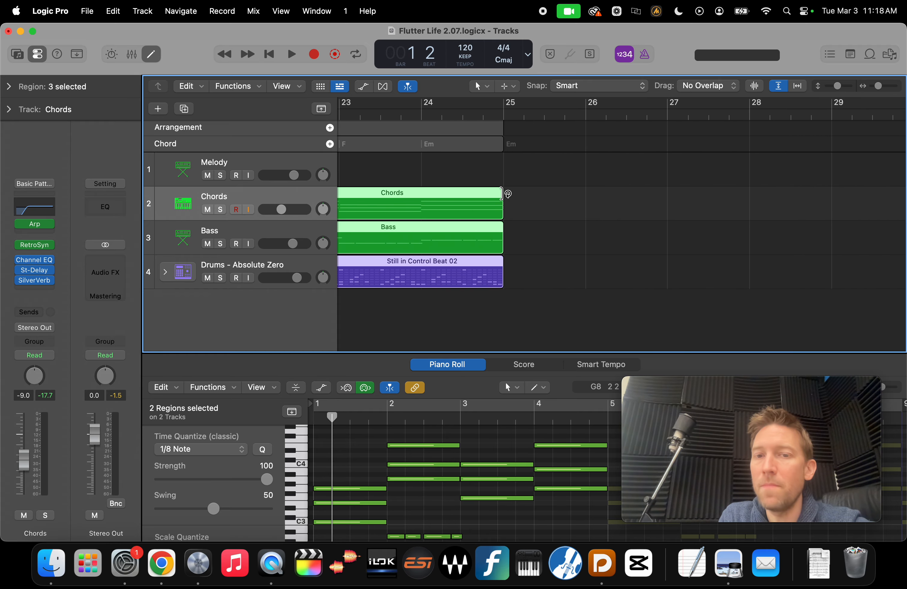
{"action": "left_click_drag", "start_coordinate": [505, 194], "coordinate": [585, 193]}
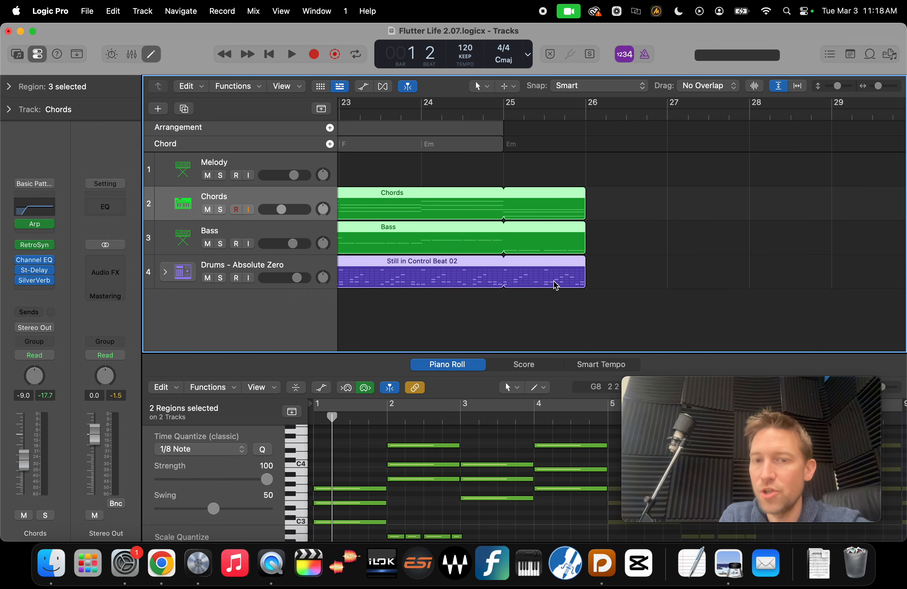
{"action": "left_click", "coordinate": [593, 283]}
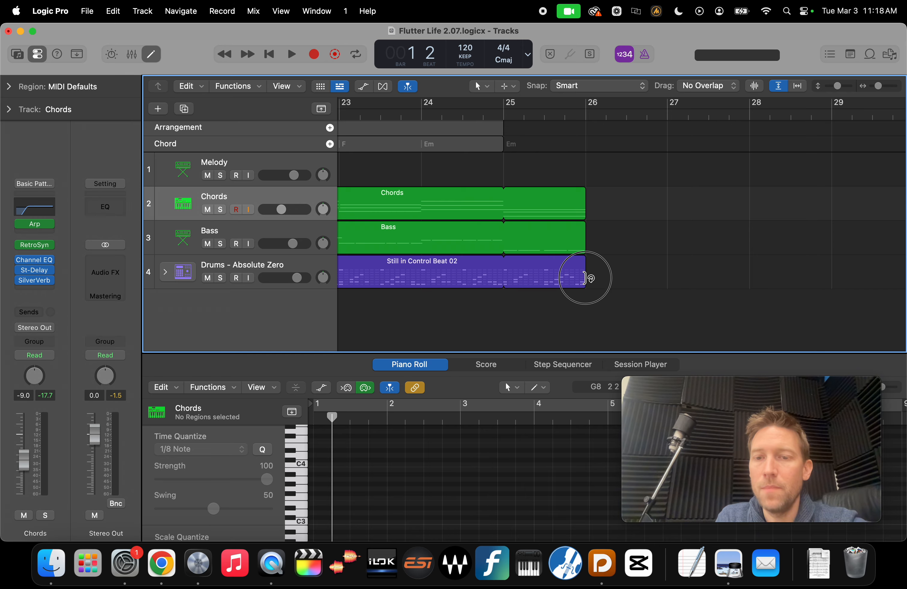
{"action": "left_click_drag", "start_coordinate": [584, 276], "coordinate": [505, 273]}
{"action": "left_click", "coordinate": [464, 274]}
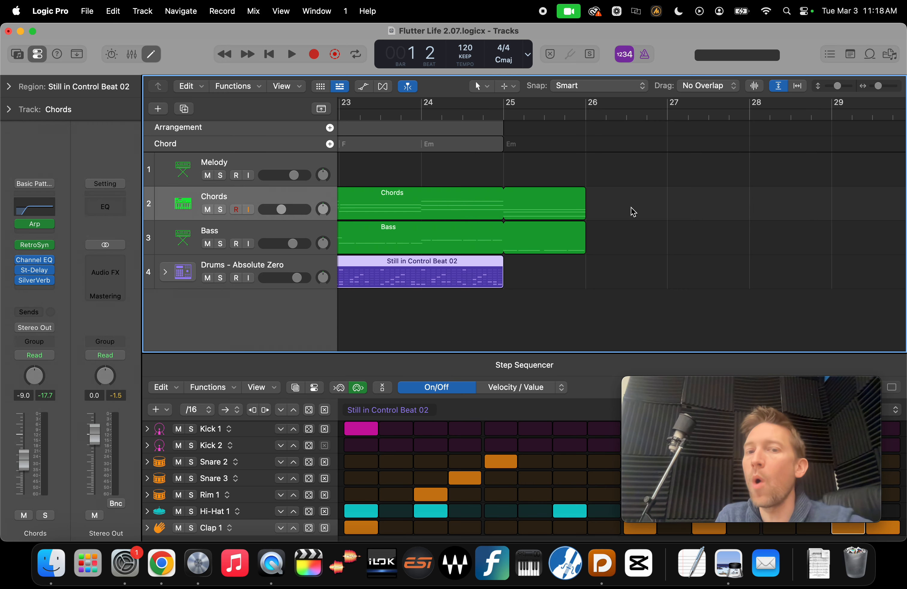
{"action": "key", "text": "z"}
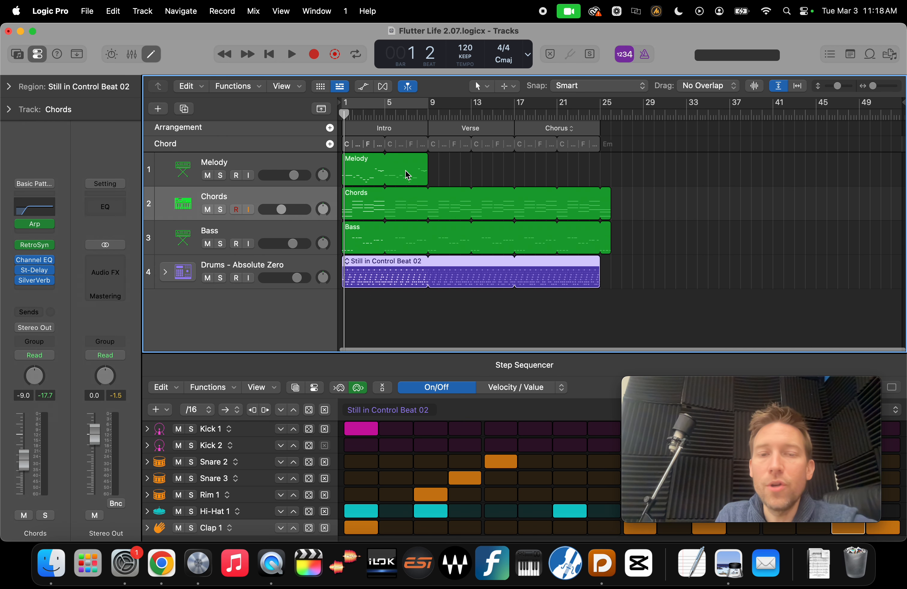
Place the playhead at bar 9, the start of the Verse
{"action": "left_click", "coordinate": [429, 114]}
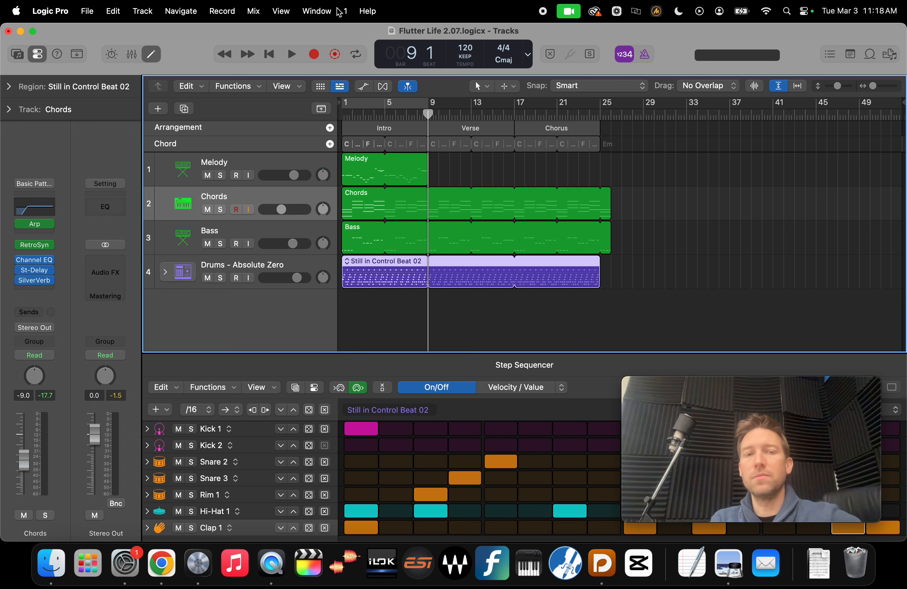
{"action": "left_click", "coordinate": [429, 115]}
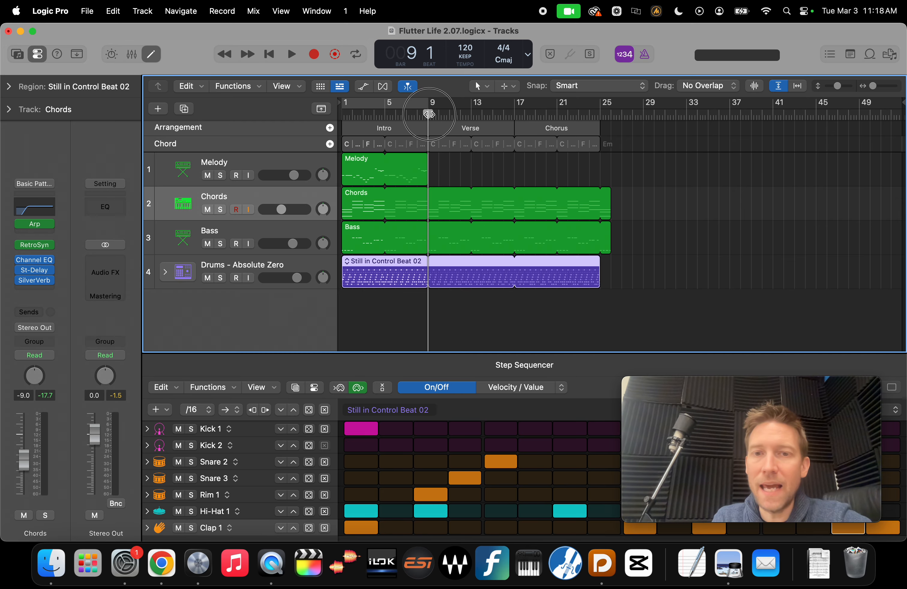
{"action": "mouse_move", "coordinate": [429, 115]}
{"action": "left_mouse_down"}
{"action": "mouse_move", "coordinate": [509, 114]}
{"action": "mouse_move", "coordinate": [429, 114]}
{"action": "left_mouse_up"}
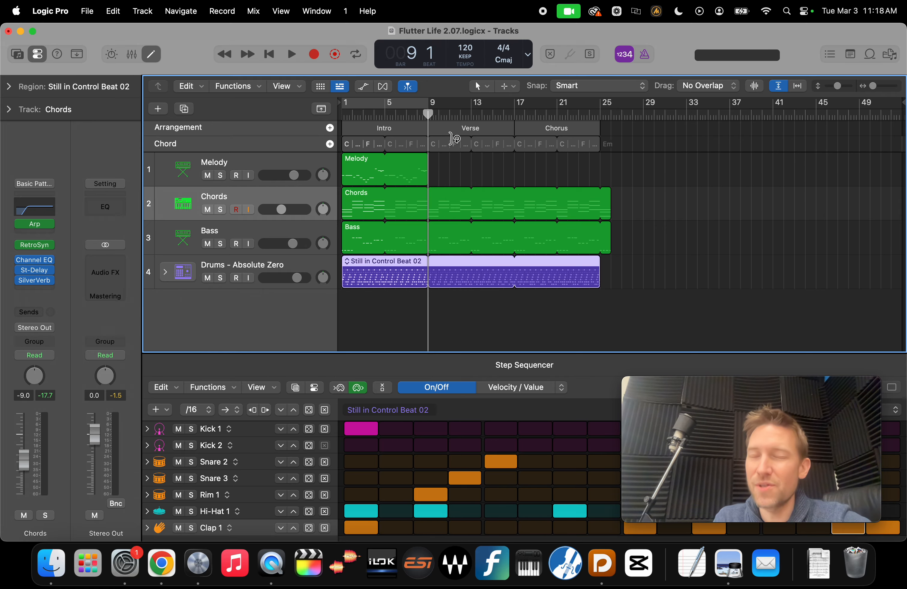
Duplicate the Melody track twice without its regions
{"action": "left_click", "coordinate": [285, 166]}
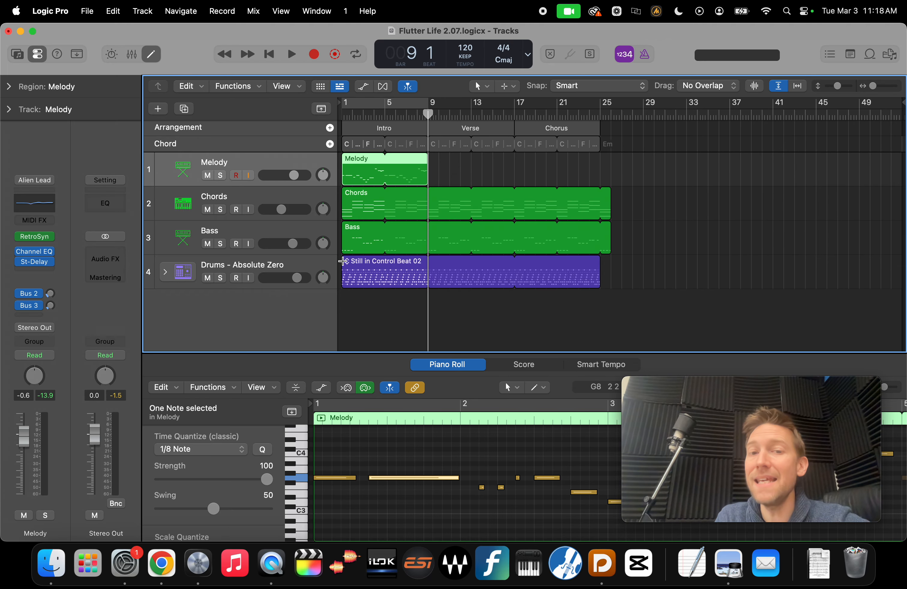
{"action": "key", "text": "super+d"}
{"action": "key", "text": "super+d"}
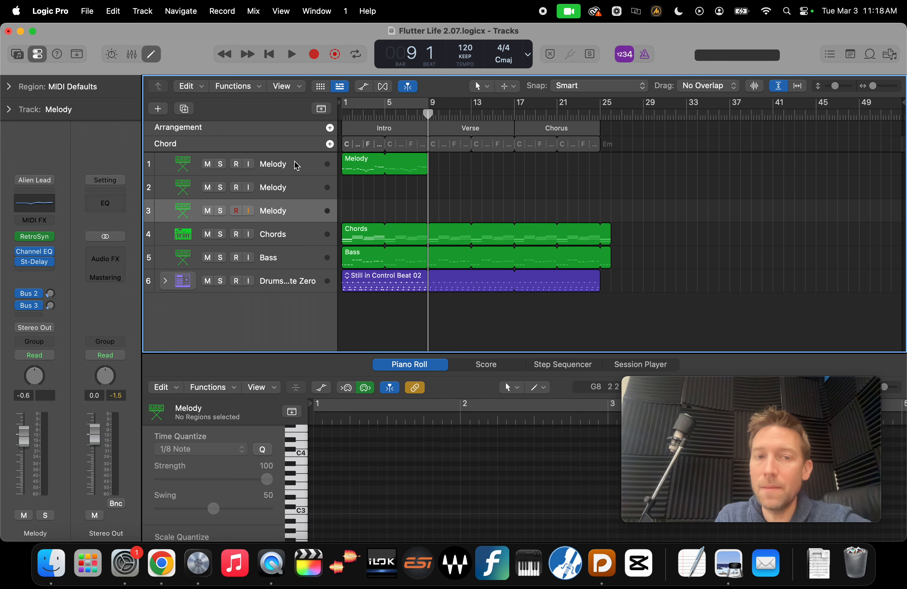
{"action": "left_click", "coordinate": [297, 167]}
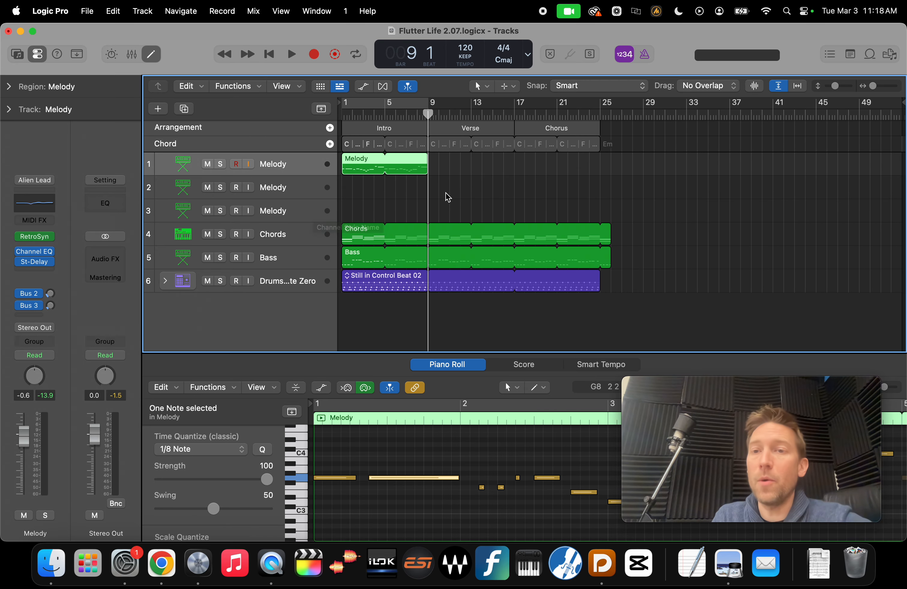
{"action": "left_click", "coordinate": [302, 194]}
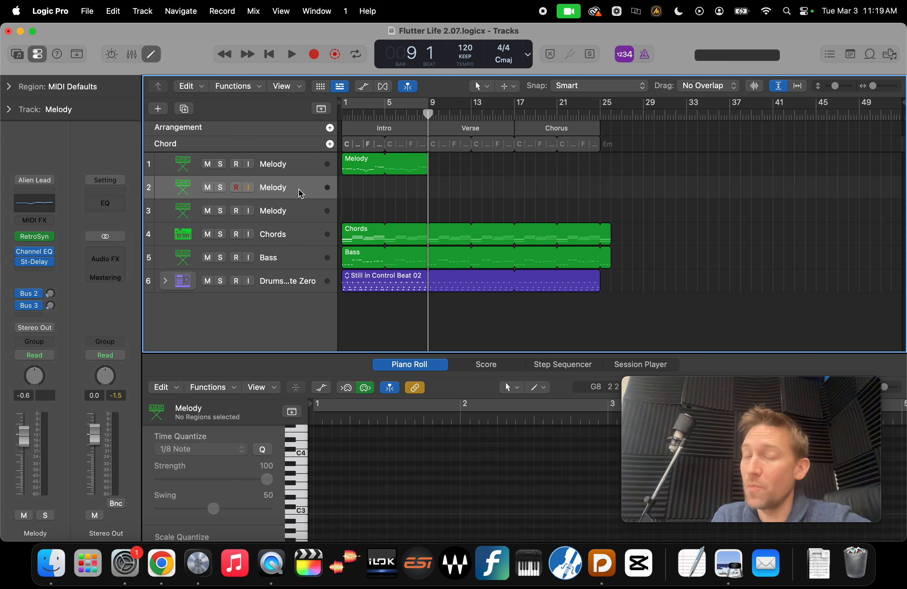
{"action": "double_click", "coordinate": [299, 165]}
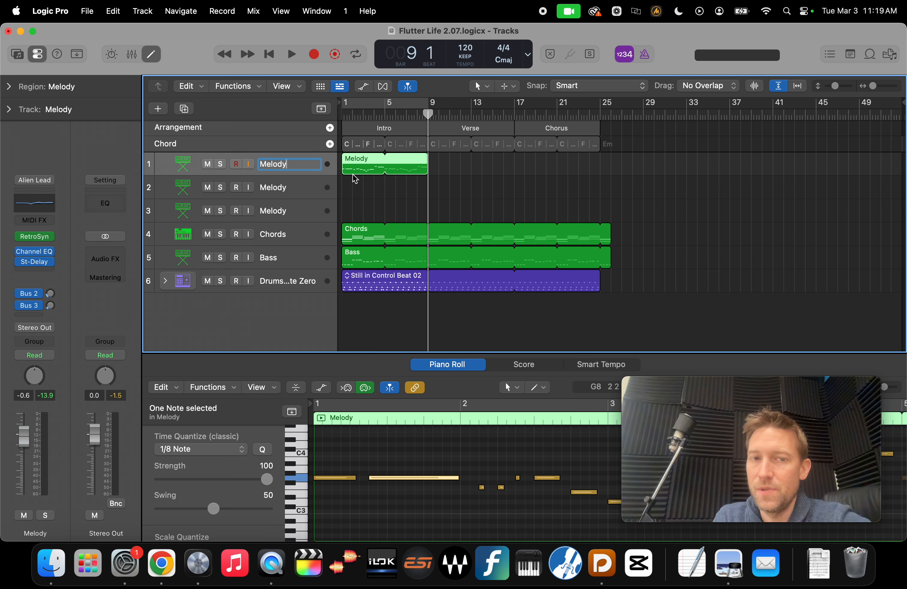
{"action": "left_click", "coordinate": [451, 170]}
{"action": "mouse_move", "coordinate": [428, 117]}
{"action": "left_mouse_down"}
{"action": "mouse_move", "coordinate": [462, 116]}
{"action": "mouse_move", "coordinate": [427, 115]}
{"action": "left_mouse_up"}
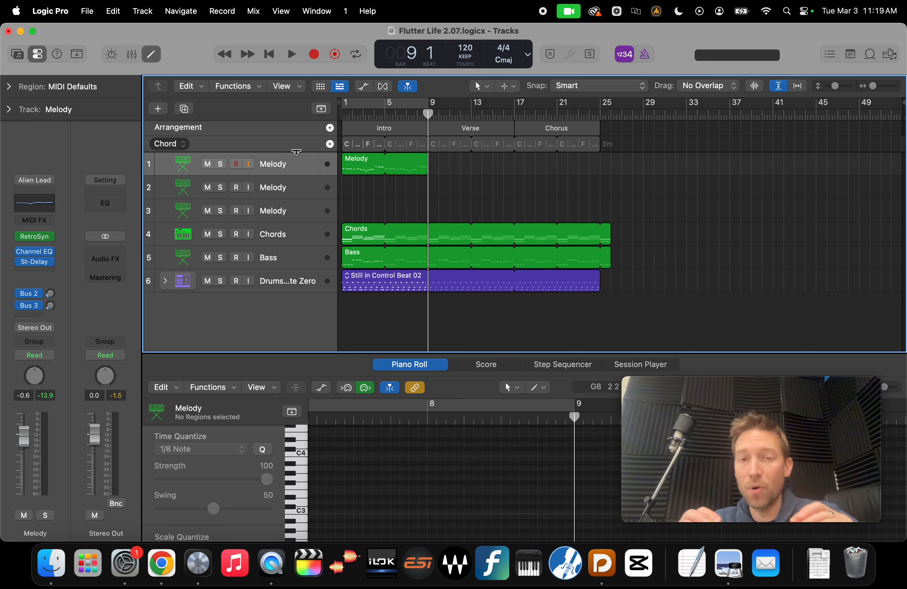
Record-enable the first Melody track and show the Musical Typing keyboard
{"action": "left_click", "coordinate": [310, 164]}
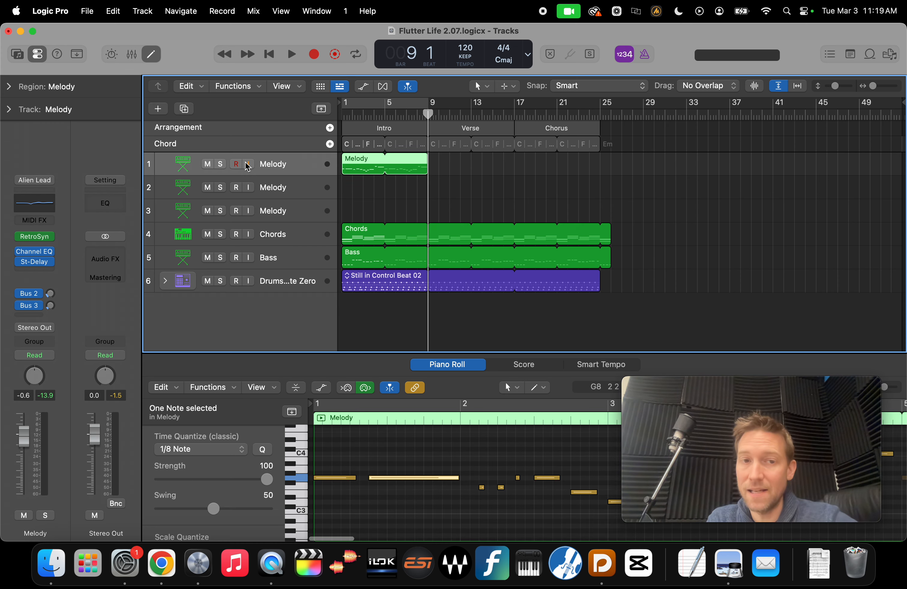
{"action": "left_click", "coordinate": [237, 165]}
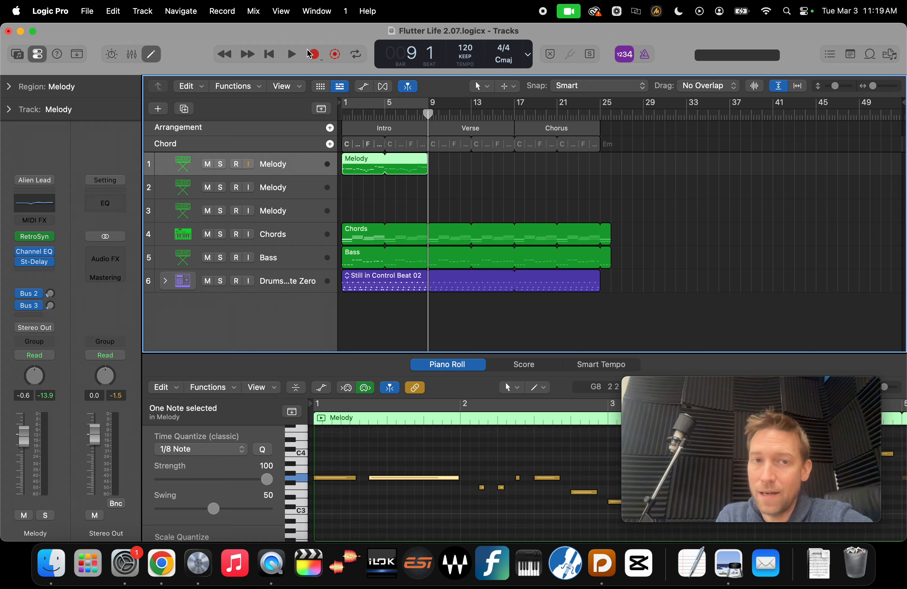
{"action": "left_click", "coordinate": [281, 12]}
{"action": "mouse_move", "coordinate": [305, 18]}
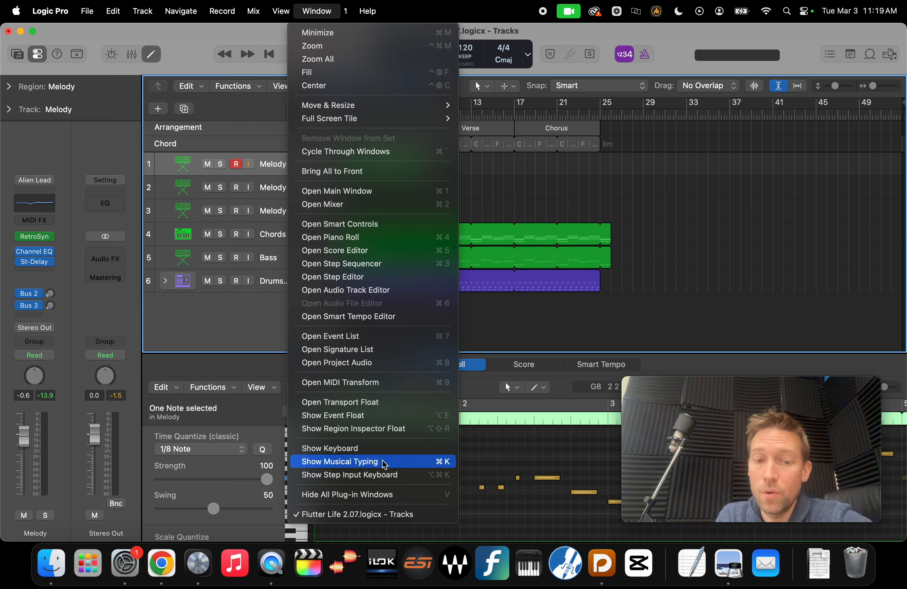
{"action": "left_click", "coordinate": [254, 41]}
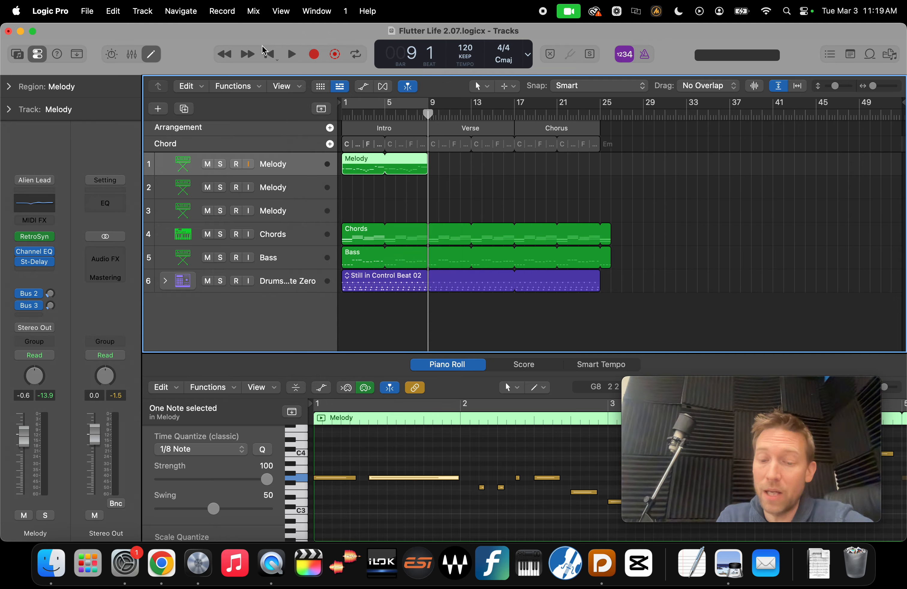
{"action": "key", "text": "super+k"}
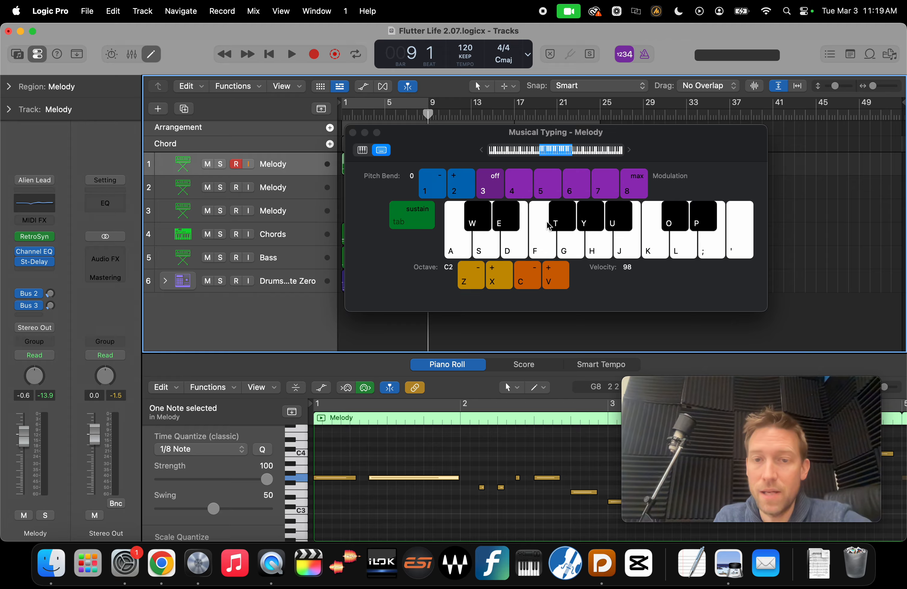
Move the Musical Typing window below the first Melody track and audition notes at octave C2
{"action": "left_click", "coordinate": [569, 245]}
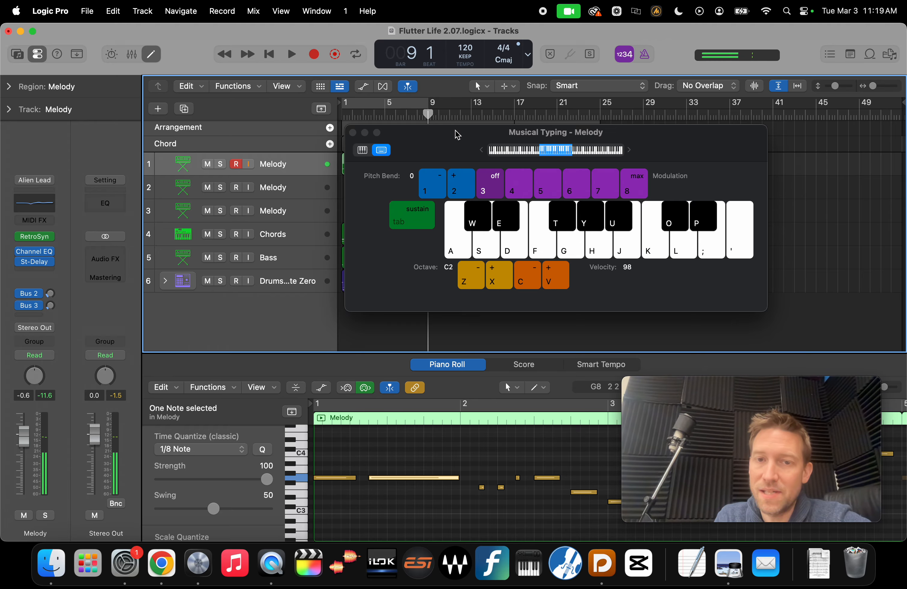
{"action": "left_click_drag", "start_coordinate": [455, 134], "coordinate": [430, 198]}
{"action": "mouse_move", "coordinate": [532, 211]}
{"action": "left_mouse_down"}
{"action": "mouse_move", "coordinate": [551, 212]}
{"action": "mouse_move", "coordinate": [539, 213]}
{"action": "left_mouse_up"}
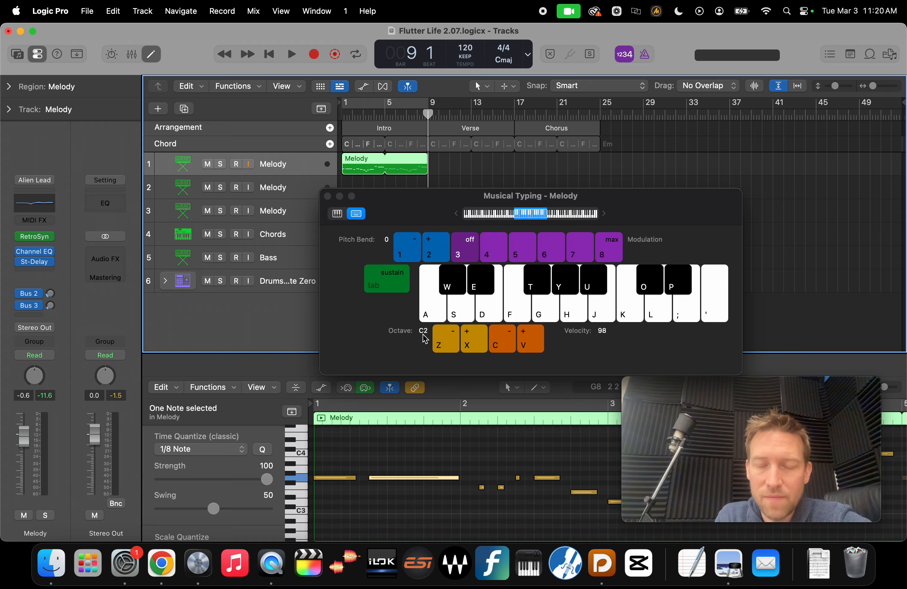
{"action": "key", "text": "f"}
{"action": "key", "text": "s"}
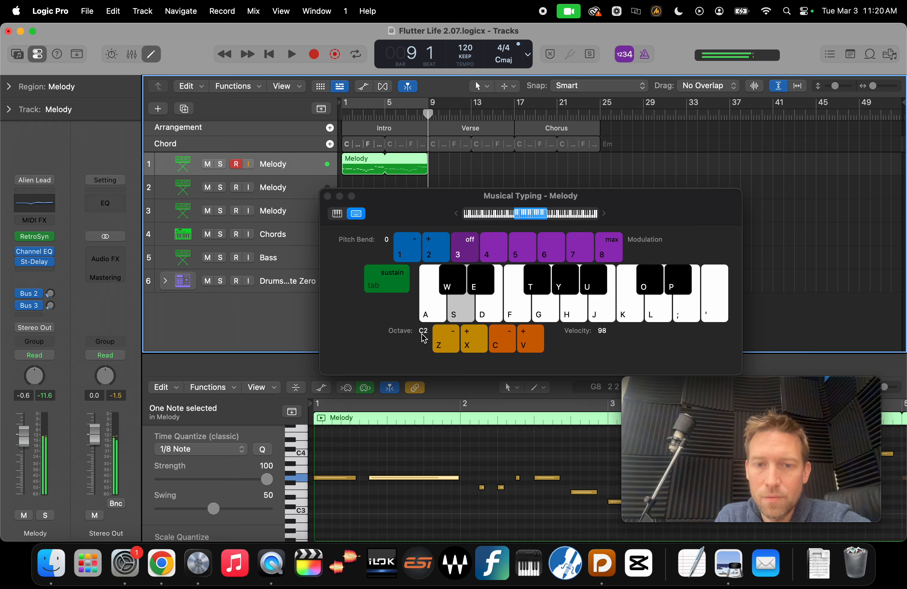
{"action": "key", "text": "a"}
{"action": "key", "text": "a"}
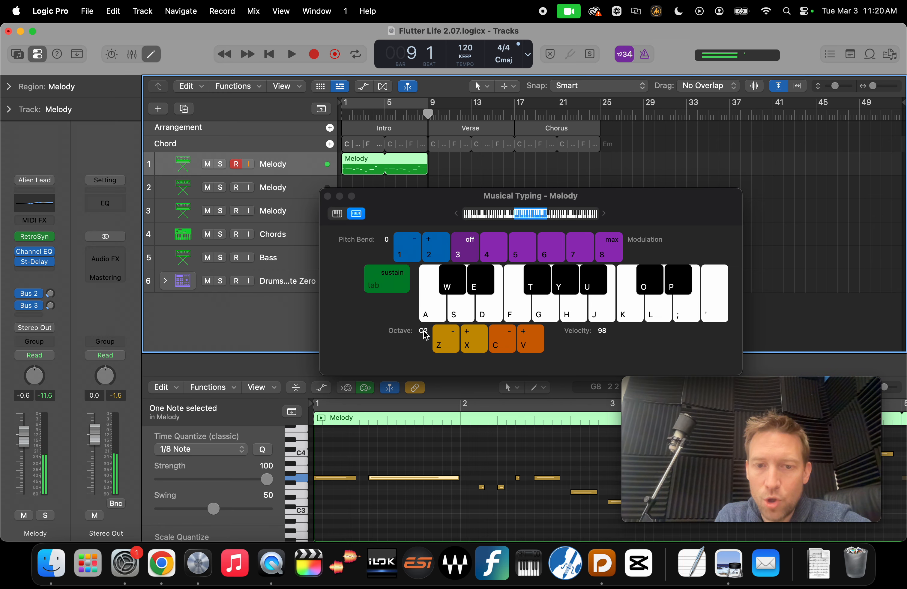
Raise the Musical Typing octave to C3 and audition notes across the keyboard
{"action": "left_click", "coordinate": [481, 345]}
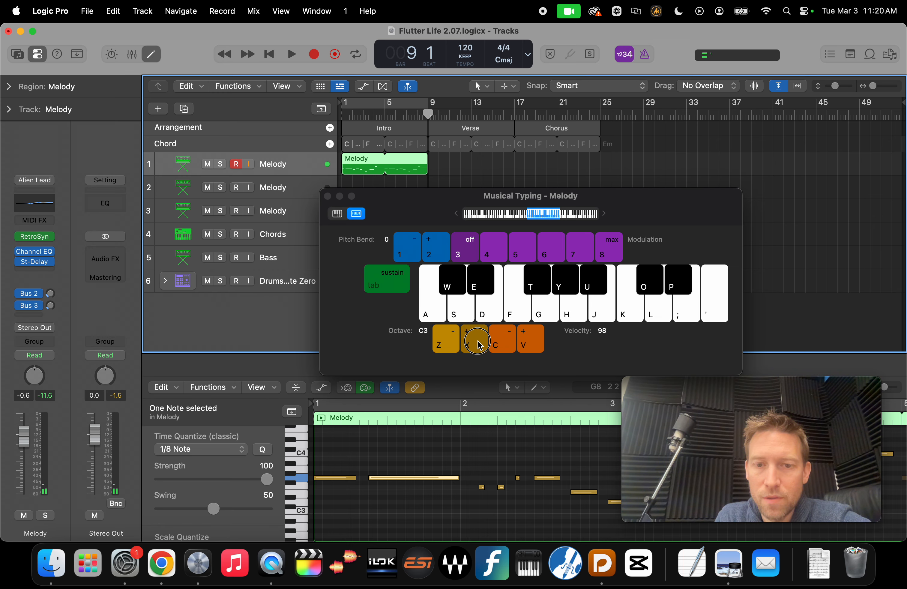
{"action": "left_click", "coordinate": [442, 307]}
{"action": "left_click_drag", "start_coordinate": [452, 308], "coordinate": [659, 308]}
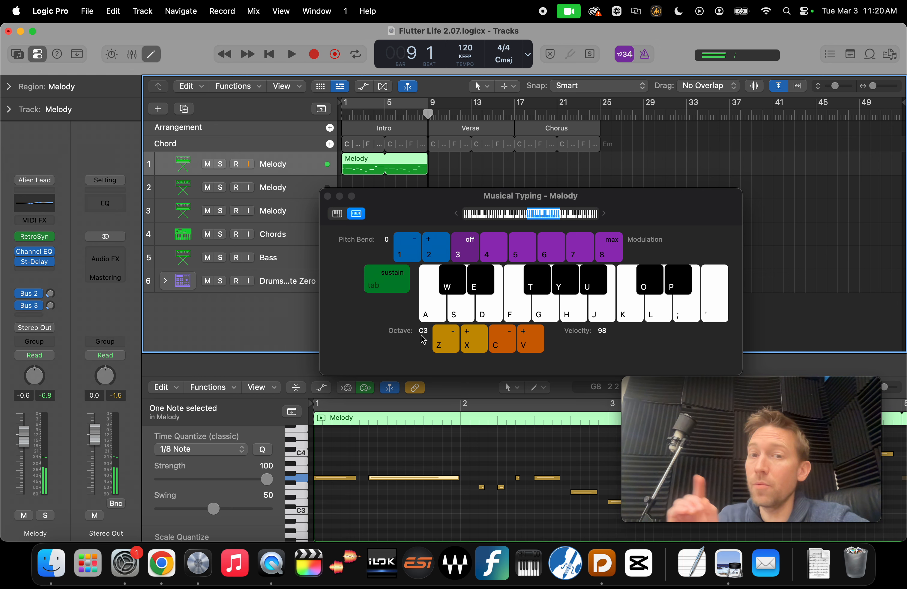
{"action": "left_click", "coordinate": [517, 315]}
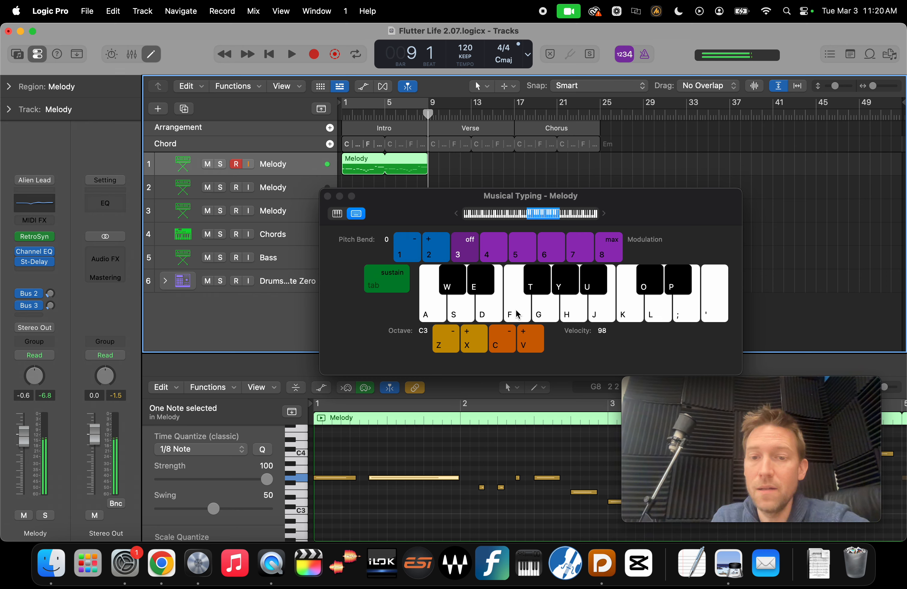
Audition melody notes on the Musical Typing keyboard at octave C3 and check the count-in toggle before recording
{"action": "key", "text": "a"}
{"action": "key", "text": "d"}
{"action": "key", "text": "j"}
{"action": "key", "text": "k"}
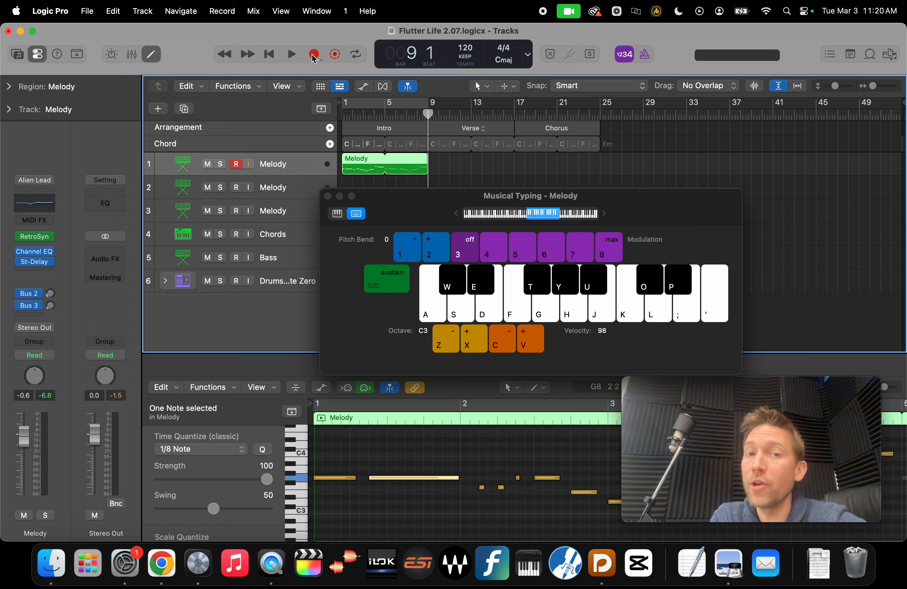
{"action": "left_click", "coordinate": [627, 55]}
{"action": "left_click", "coordinate": [628, 56]}
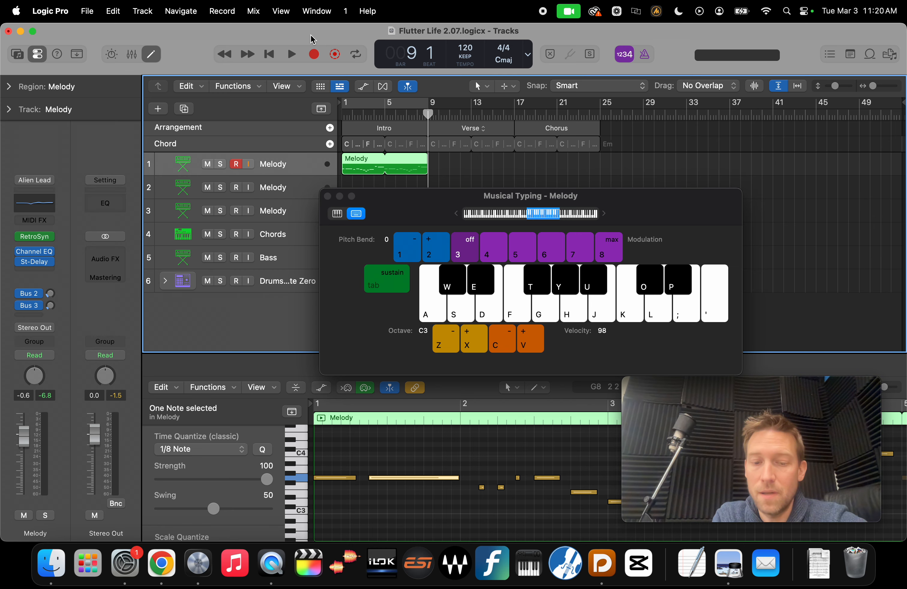
Record a new melody over the Verse, bars 9 to 17, on the first Melody track using Musical Typing notes
{"action": "key", "text": "r"}
{"action": "key", "text": "l"}
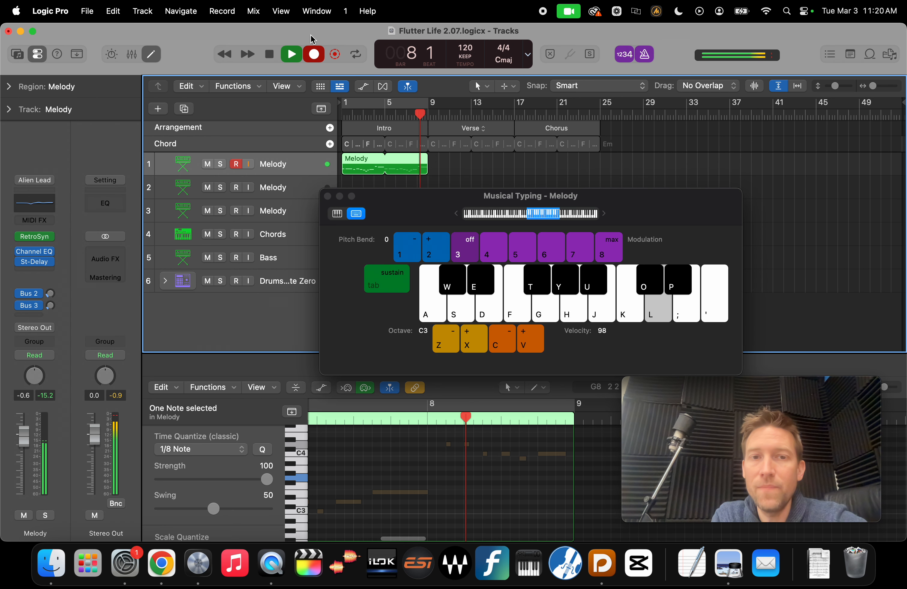
{"action": "key", "text": "k"}
{"action": "key", "text": "j"}
{"action": "key", "text": "k"}
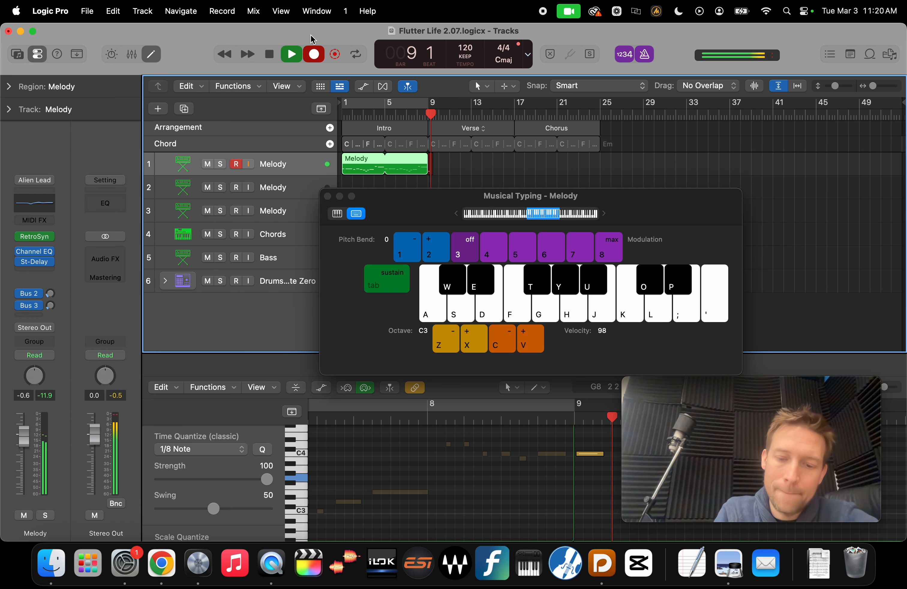
{"action": "key", "text": "j"}
{"action": "key", "text": "h"}
{"action": "key", "text": "f"}
{"action": "key", "text": "g"}
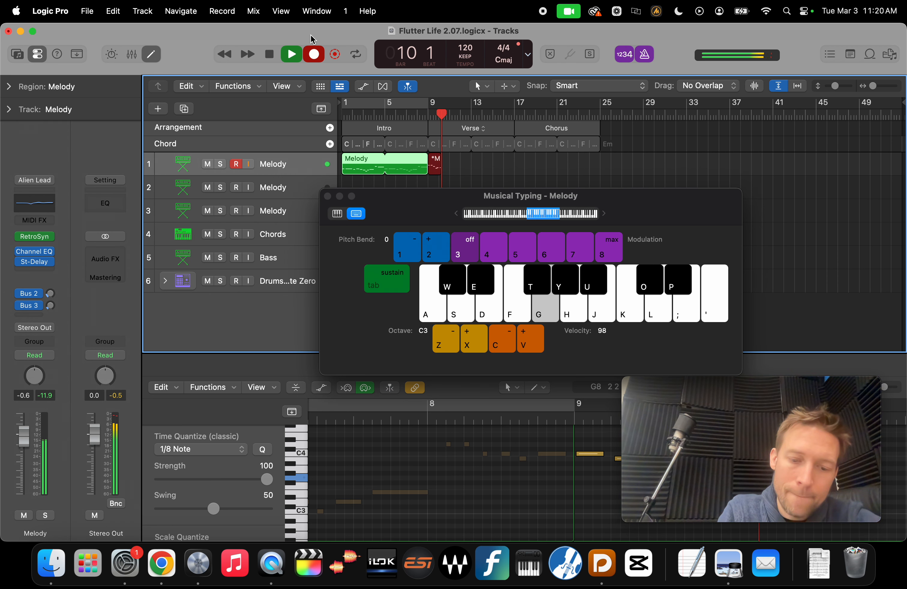
{"action": "key", "text": "d"}
{"action": "key", "text": "s"}
{"action": "key", "text": "h"}
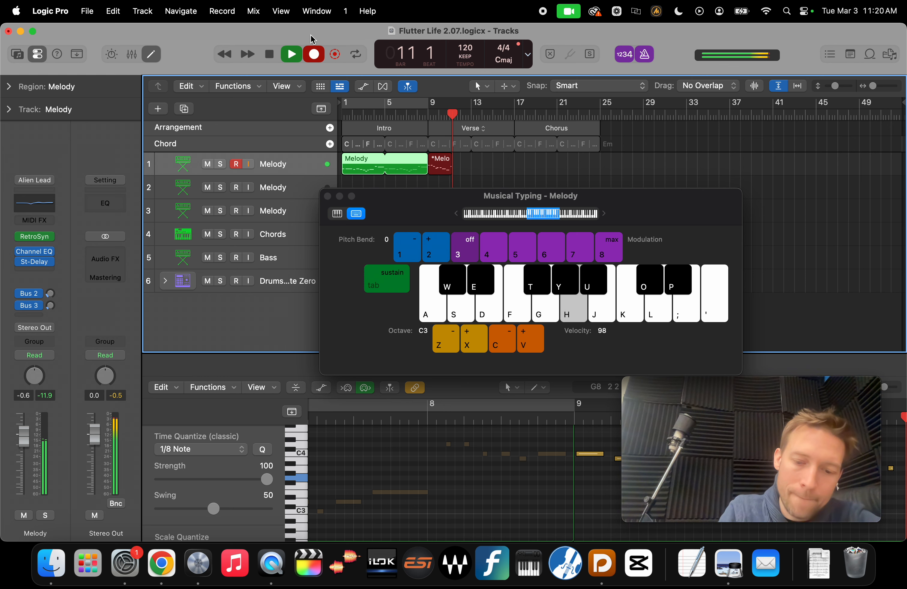
{"action": "key", "text": "g"}
{"action": "key", "text": "h"}
{"action": "key", "text": "g"}
{"action": "key", "text": "h"}
{"action": "key", "text": "g"}
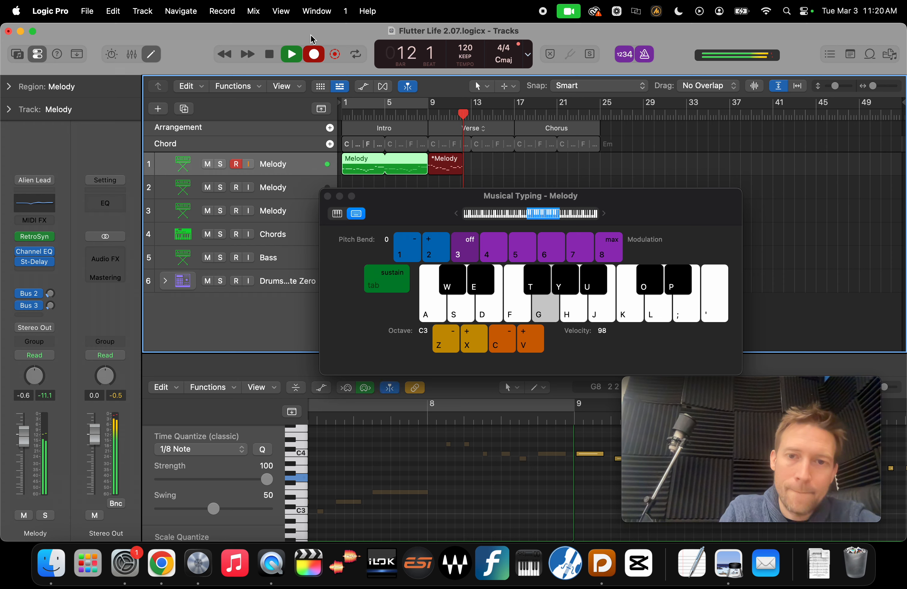
{"action": "key", "text": "h"}
{"action": "key", "text": "g"}
{"action": "key", "text": "h"}
{"action": "key", "text": "l"}
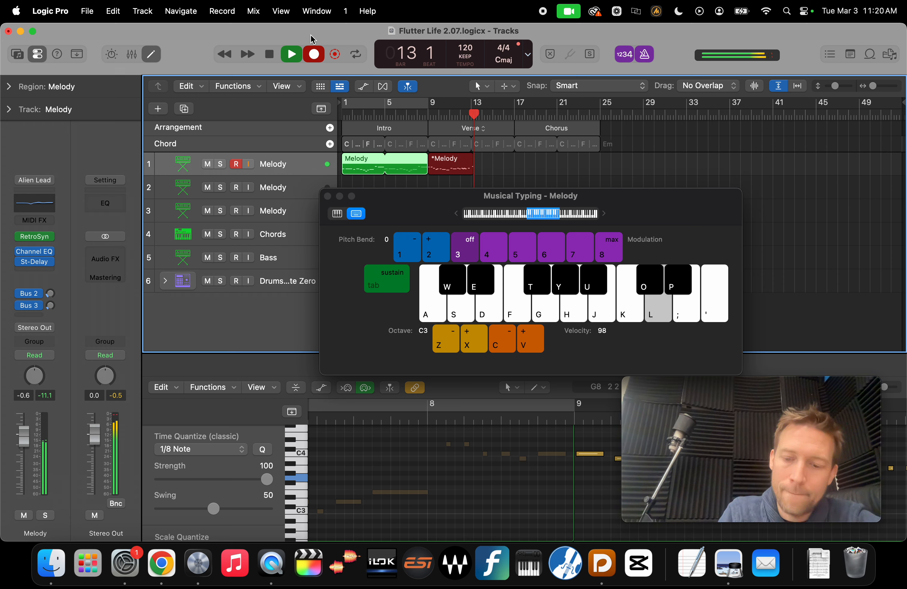
{"action": "key", "text": "k"}
{"action": "key", "text": "h"}
{"action": "key", "text": "f"}
{"action": "key", "text": "g"}
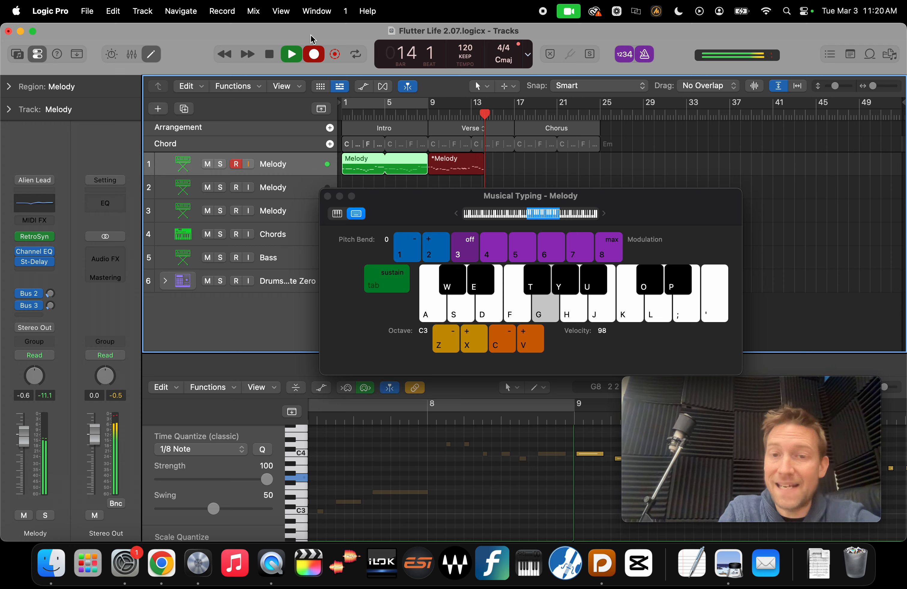
{"action": "key", "text": "h"}
{"action": "key", "text": "g"}
{"action": "key", "text": "d"}
{"action": "key", "text": "s"}
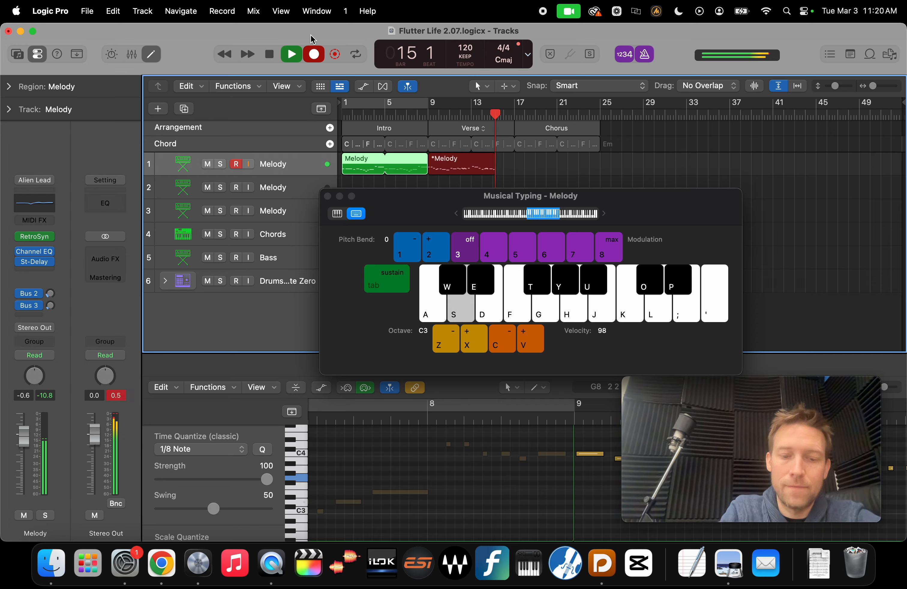
{"action": "key", "text": "f"}
{"action": "key", "text": "s"}
{"action": "key", "text": "d"}
{"action": "key", "text": "g"}
{"action": "key", "text": "f"}
{"action": "key", "text": "g"}
{"action": "key", "text": "h"}
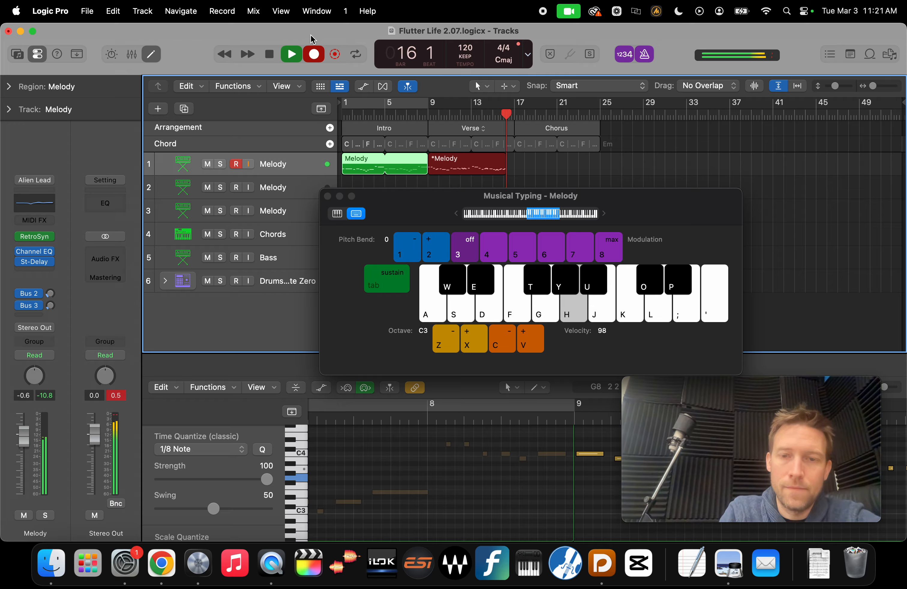
{"action": "key", "text": "j"}
{"action": "key", "text": "h"}
{"action": "key", "text": "j"}
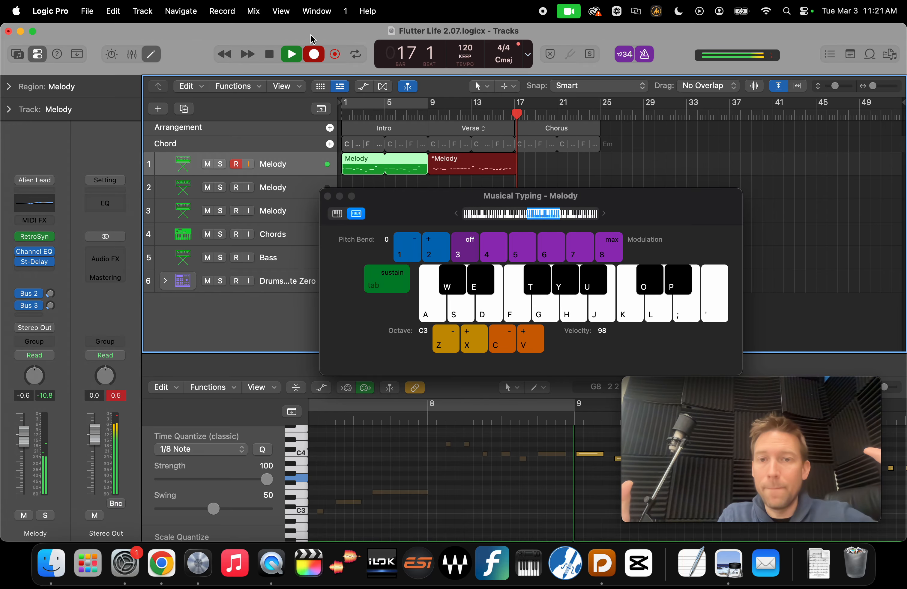
{"action": "key", "text": "space"}
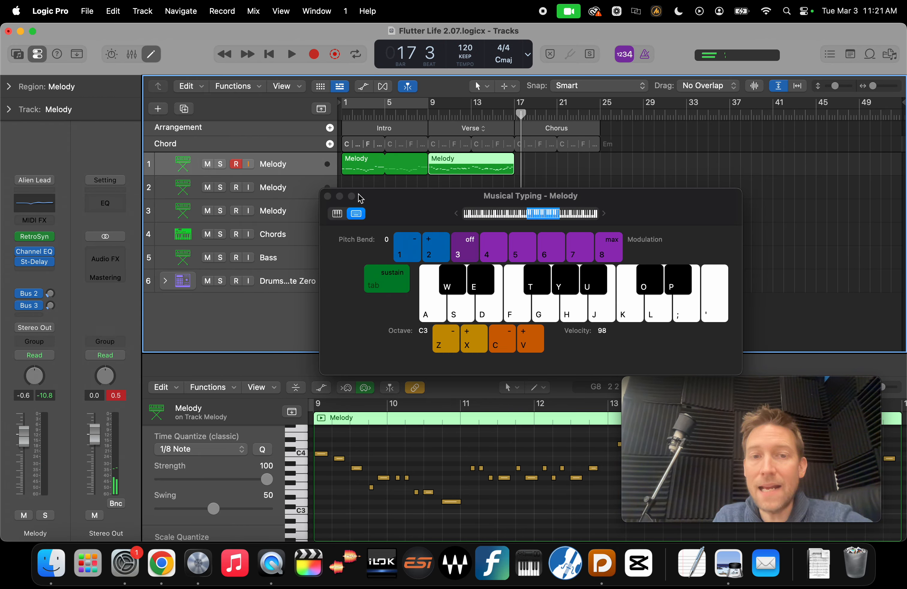
Hide the Musical Typing keyboard and enlarge the Piano Roll showing the Verse Melody region
{"action": "key", "text": "super+k"}
{"action": "double_click", "coordinate": [456, 174]}
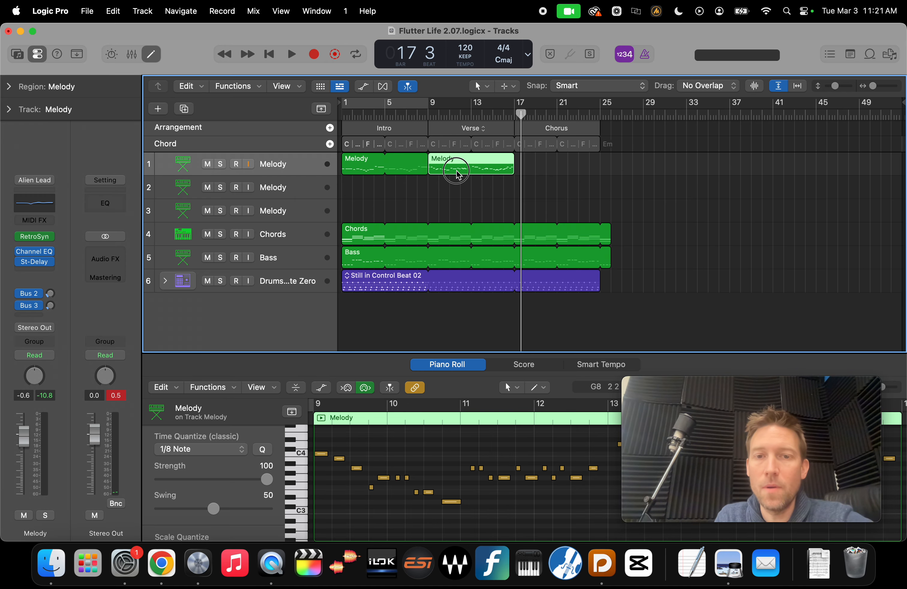
{"action": "double_click", "coordinate": [466, 186]}
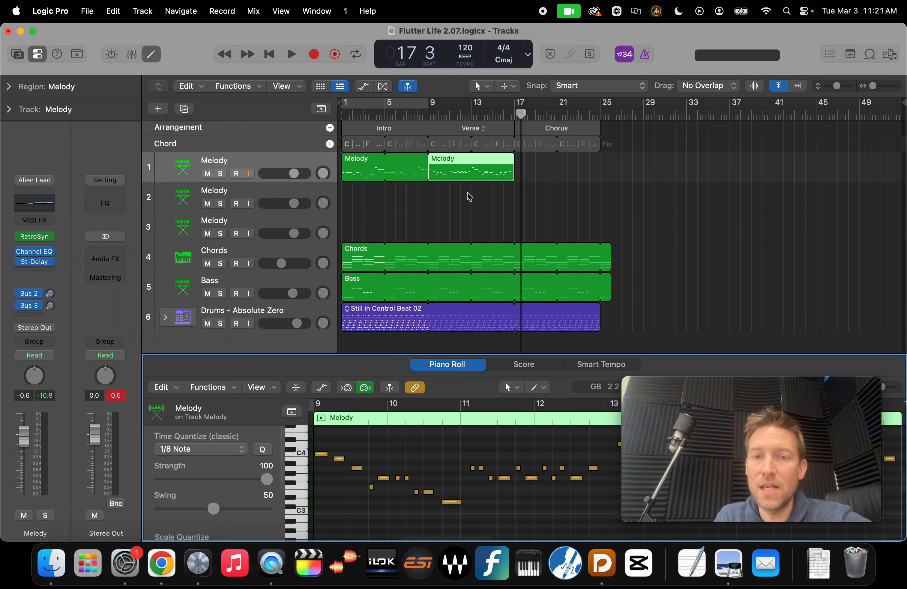
{"action": "left_click_drag", "start_coordinate": [440, 356], "coordinate": [440, 249]}
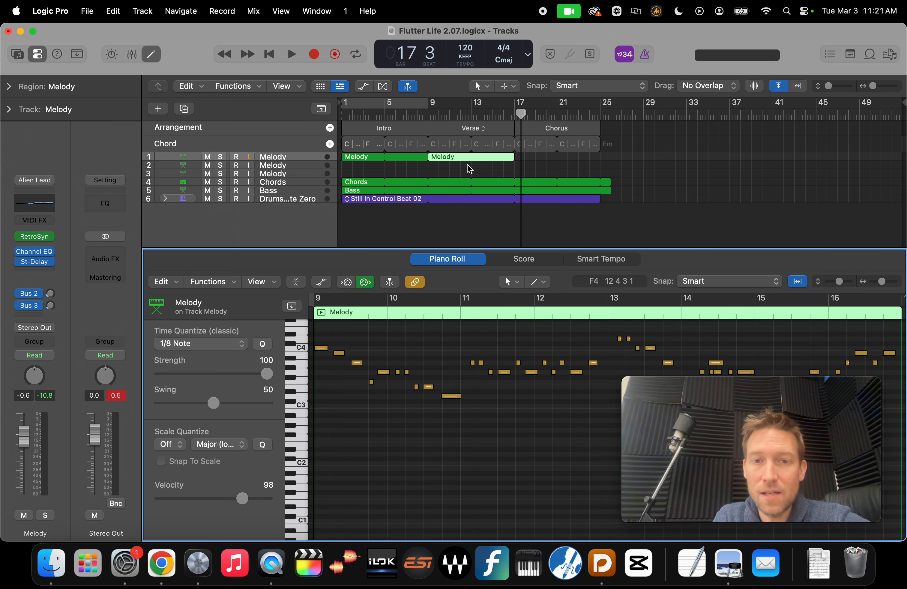
Lengthen the Verse Melody region slightly past bar 17 and cut off the excess at bar 17
{"action": "left_click", "coordinate": [488, 166]}
{"action": "left_click_drag", "start_coordinate": [523, 117], "coordinate": [515, 115]}
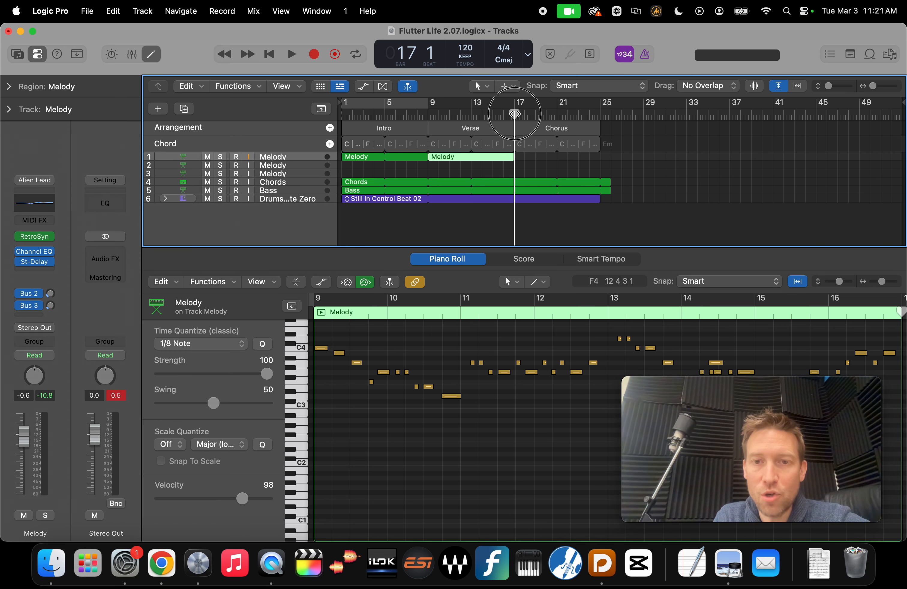
{"action": "left_click_drag", "start_coordinate": [874, 88], "coordinate": [876, 86]}
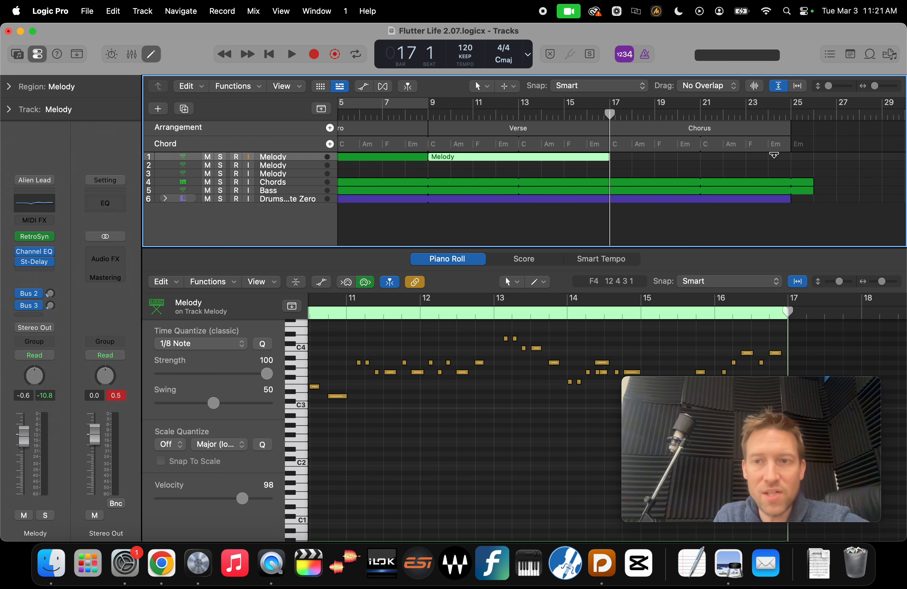
{"action": "left_click_drag", "start_coordinate": [829, 87], "coordinate": [848, 87]}
{"action": "left_click_drag", "start_coordinate": [610, 235], "coordinate": [626, 238]}
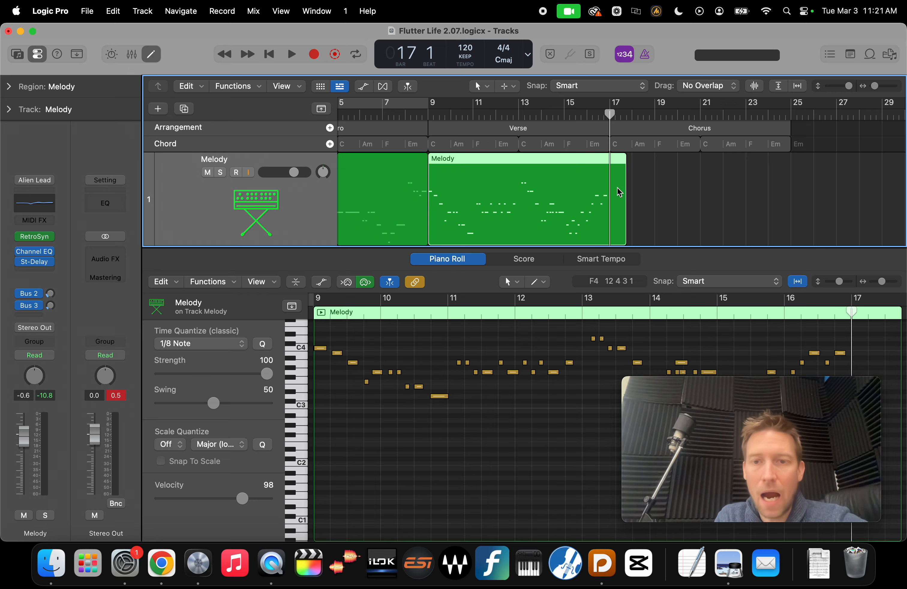
{"action": "key", "text": "super+t"}
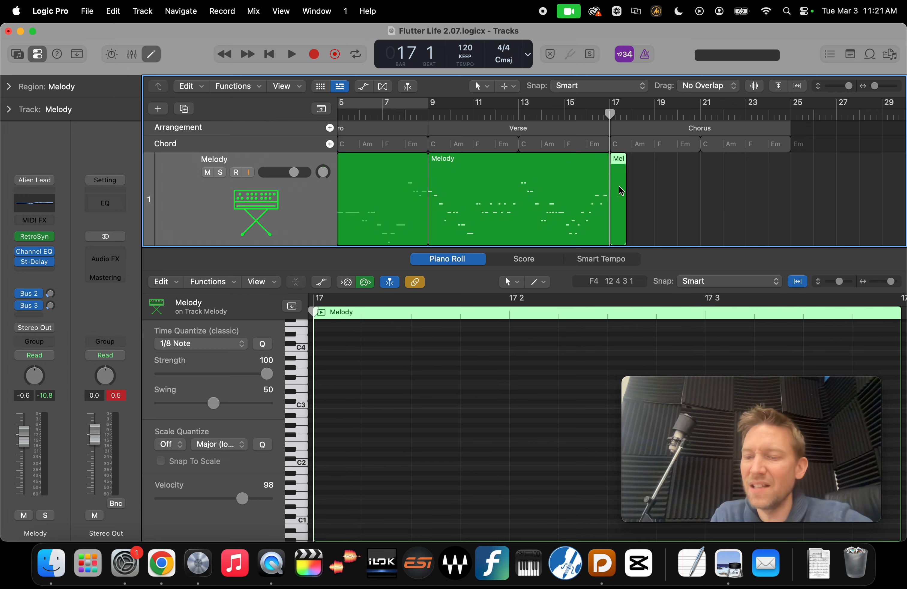
{"action": "key", "text": "Delete"}
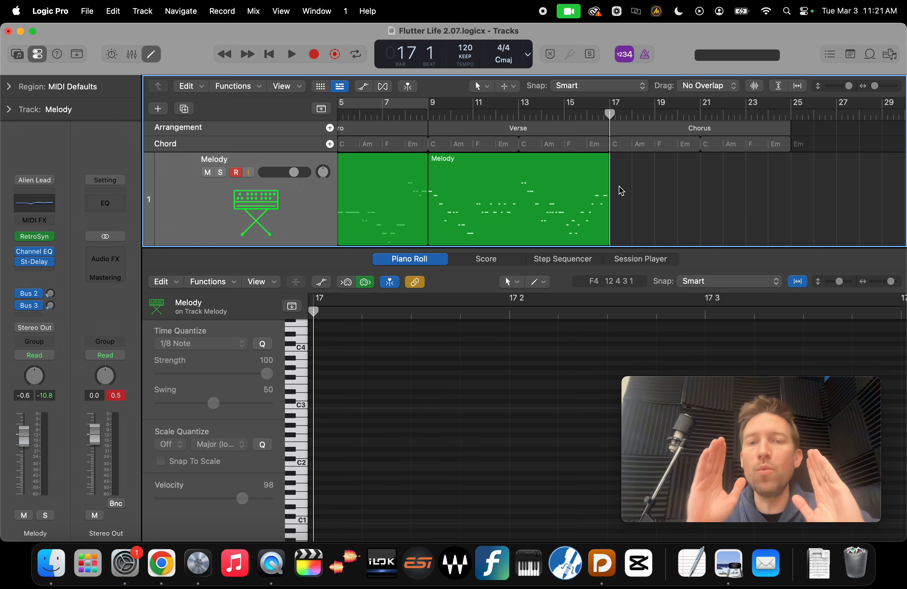
Examine the Verse Melody region's notes in the Piano Roll, including the A3 note in bar 14
{"action": "left_click", "coordinate": [496, 206]}
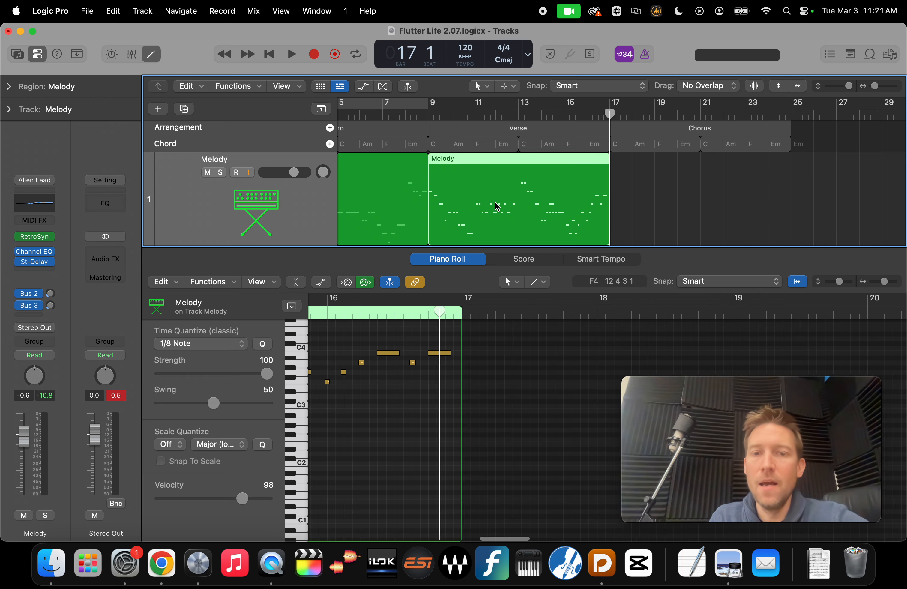
{"action": "left_click", "coordinate": [476, 442]}
{"action": "key", "text": "z"}
{"action": "scroll", "coordinate": [559, 400], "scroll_direction": "down", "scroll_amount": 3}
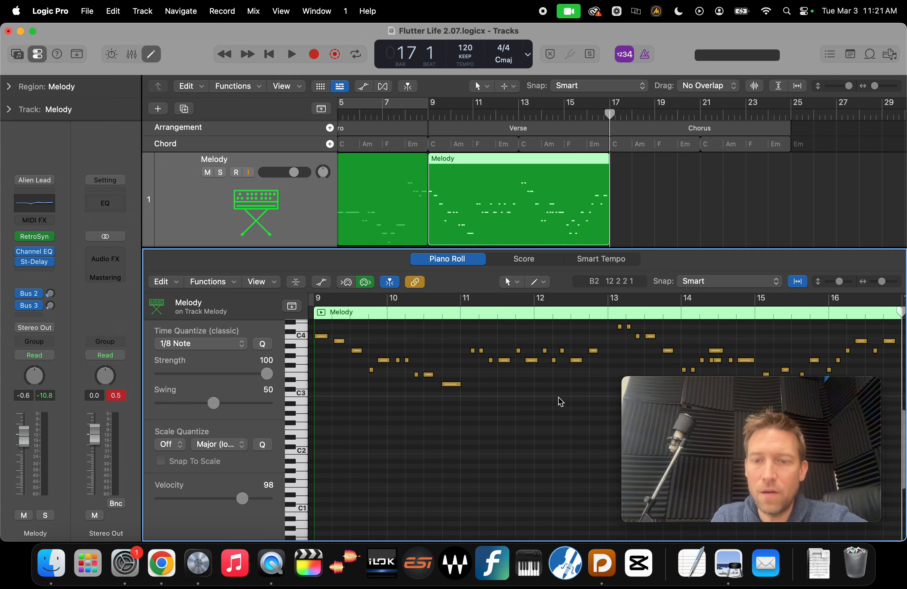
{"action": "scroll", "coordinate": [561, 402], "scroll_direction": "down", "scroll_amount": 2}
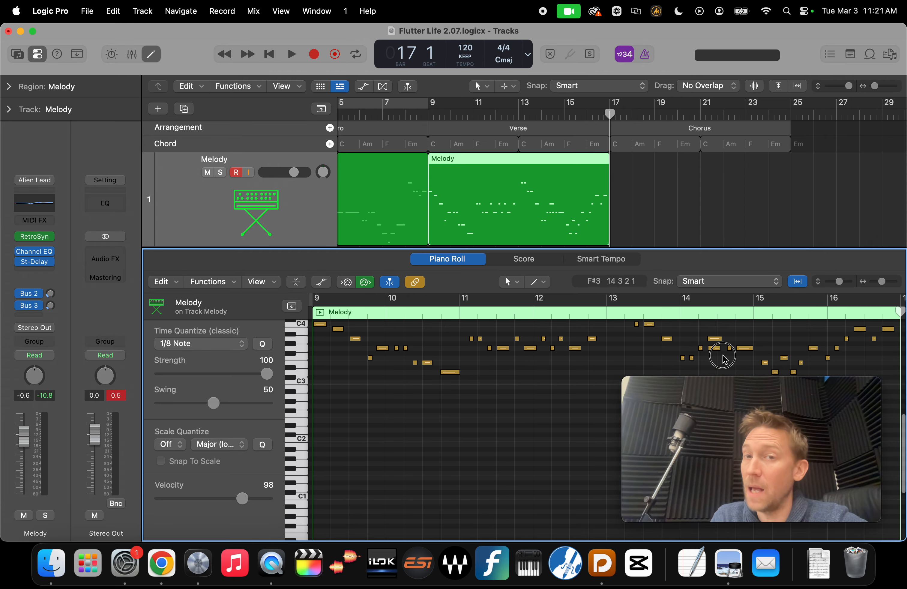
{"action": "left_click", "coordinate": [715, 339]}
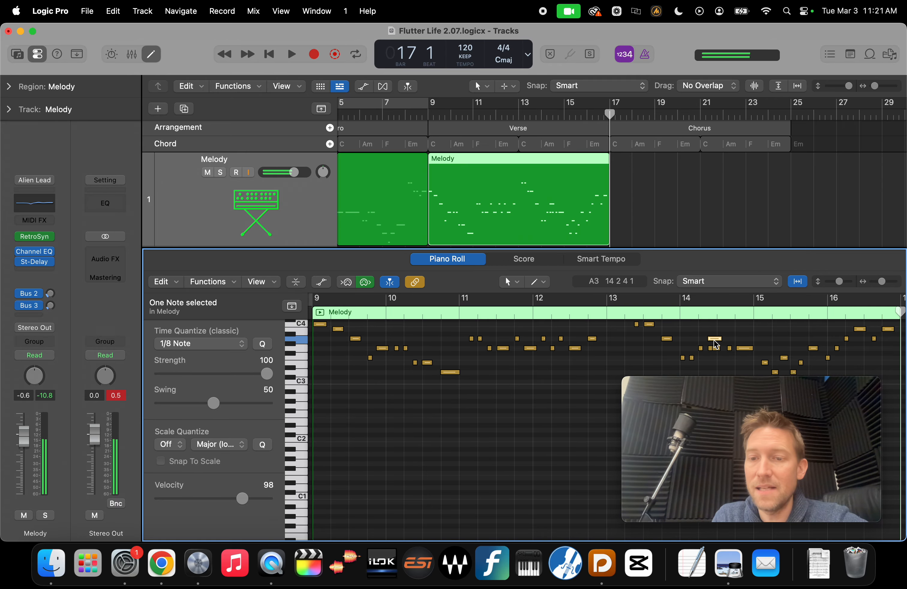
{"action": "scroll", "coordinate": [572, 383], "scroll_direction": "up", "scroll_amount": 5}
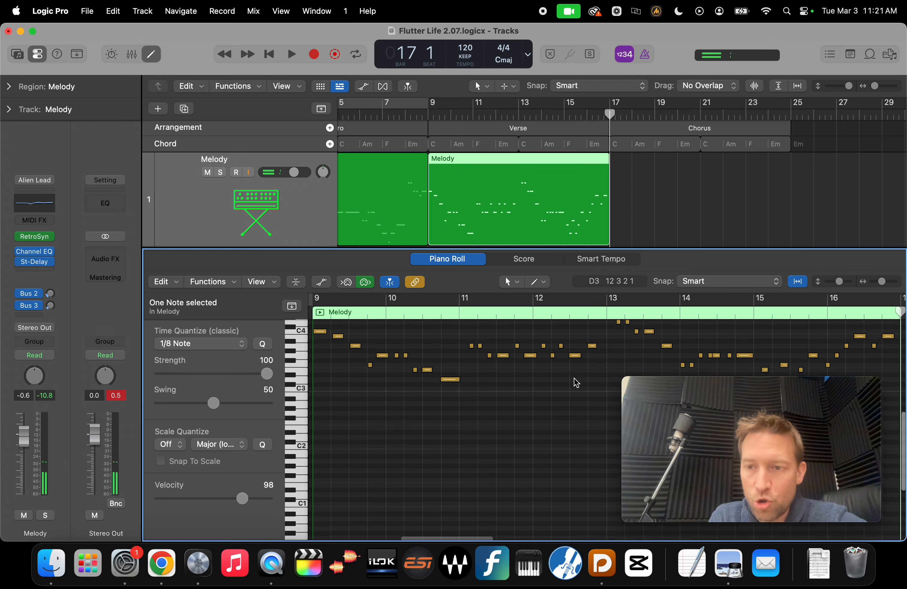
{"action": "scroll", "coordinate": [566, 421], "scroll_direction": "down", "scroll_amount": 4}
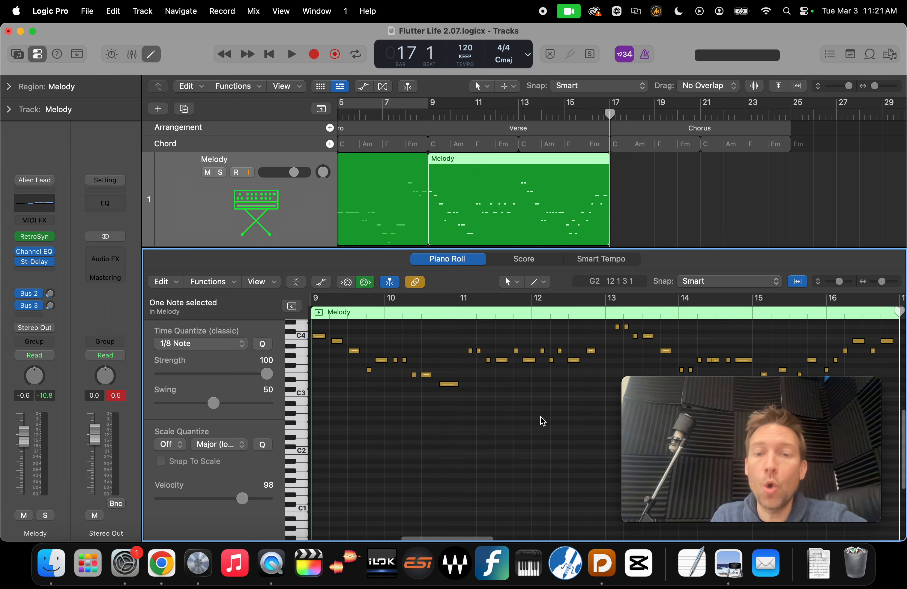
Quantize all notes in the Verse Melody region to 1/8 Note
{"action": "key", "text": "super+a"}
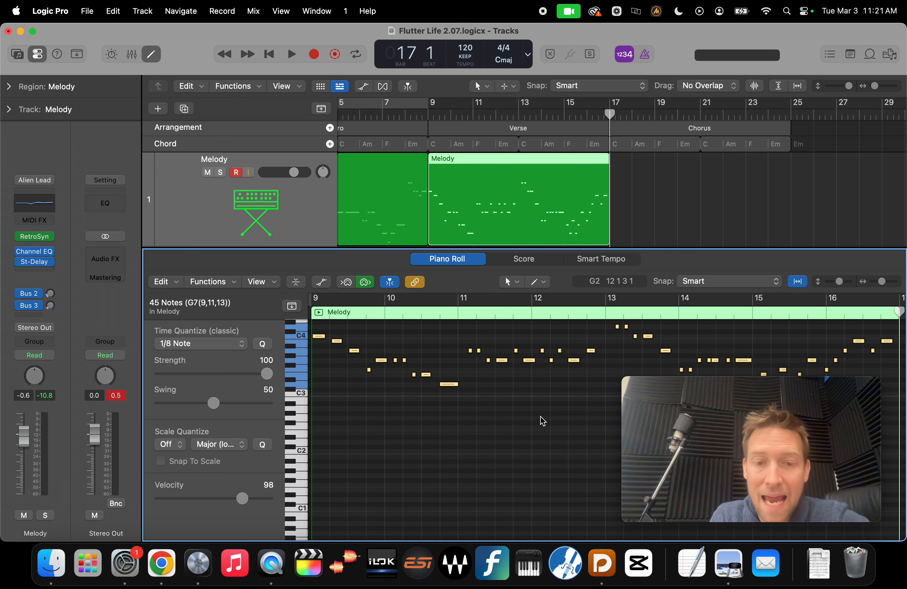
{"action": "left_click", "coordinate": [220, 347]}
{"action": "left_click", "coordinate": [219, 346]}
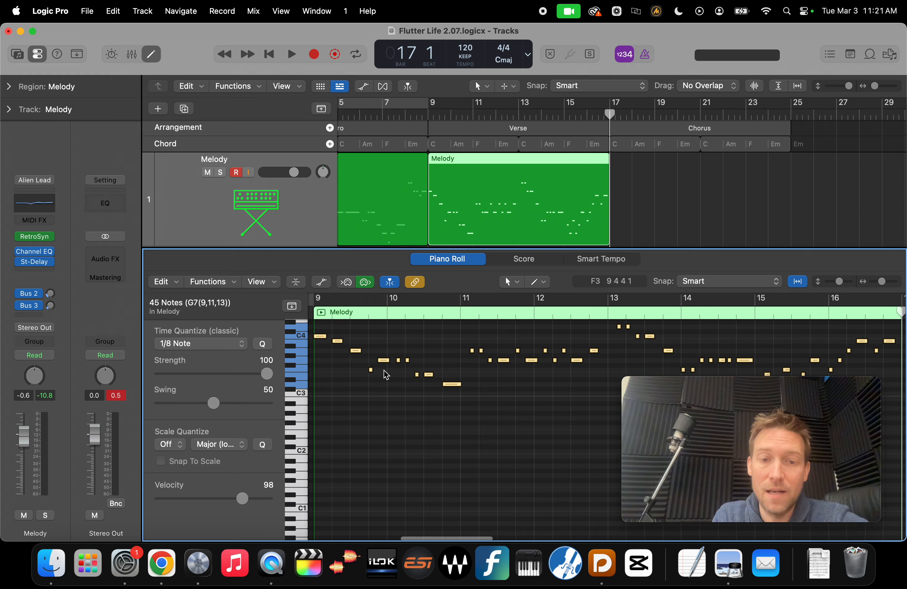
Play the Verse melody back from bar 9 to its end while following its notes in the Piano Roll
{"action": "left_click_drag", "start_coordinate": [610, 113], "coordinate": [430, 115]}
{"action": "key", "text": "space"}
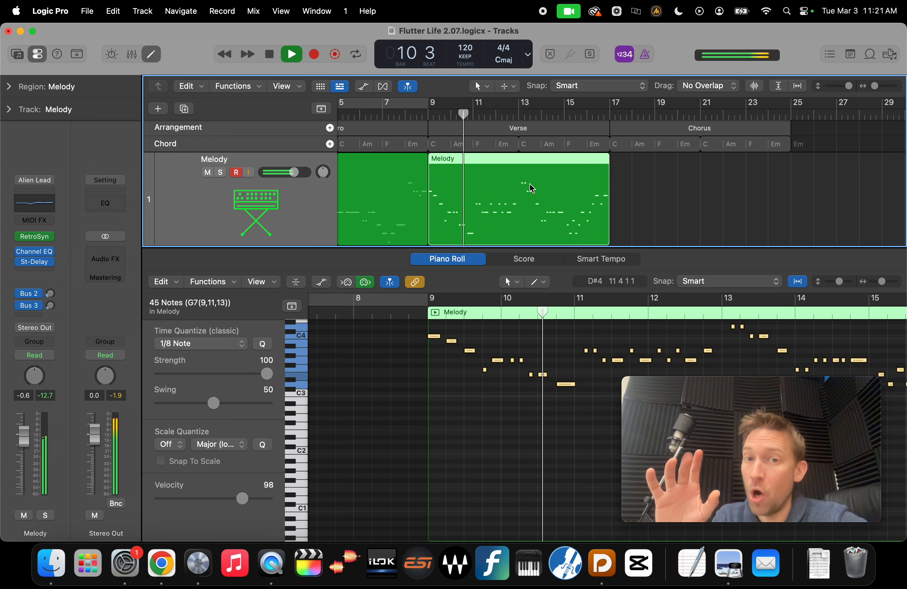
{"action": "key", "text": "space"}
{"action": "key", "text": "space"}
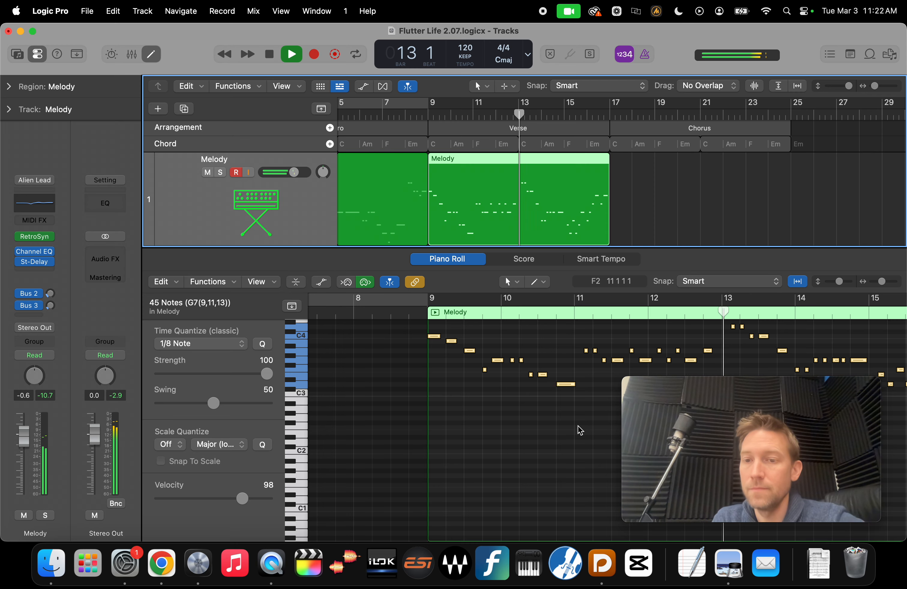
{"action": "scroll", "coordinate": [580, 430], "scroll_direction": "down", "scroll_amount": 2}
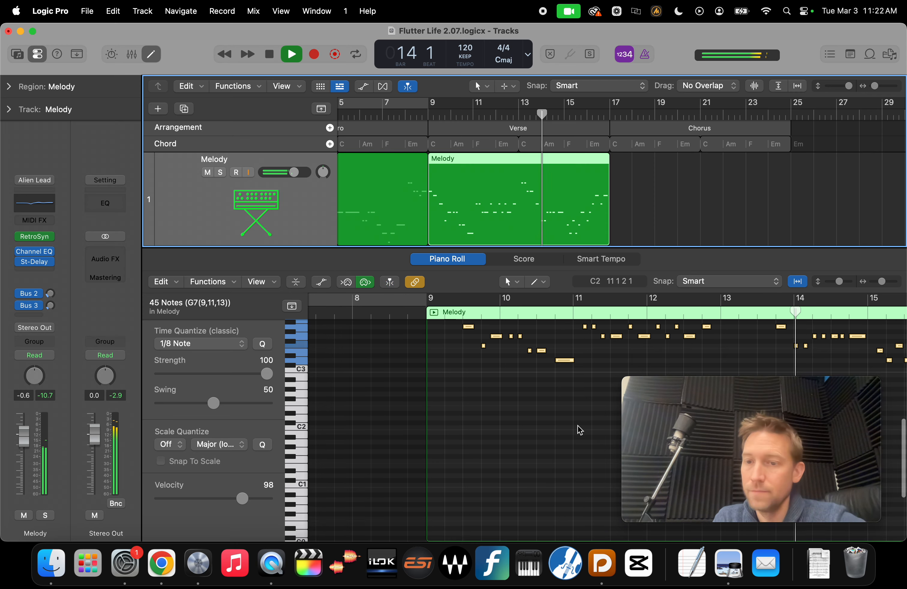
{"action": "scroll", "coordinate": [580, 430], "scroll_direction": "right", "scroll_amount": 8}
{"action": "scroll", "coordinate": [580, 431], "scroll_direction": "up", "scroll_amount": 1}
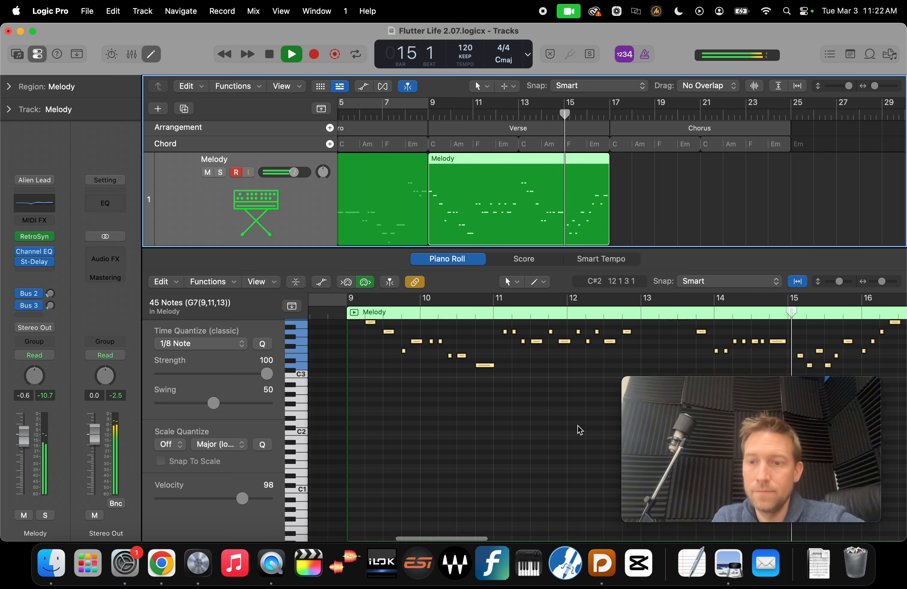
{"action": "scroll", "coordinate": [580, 431], "scroll_direction": "right", "scroll_amount": 4}
{"action": "scroll", "coordinate": [580, 430], "scroll_direction": "up", "scroll_amount": 1}
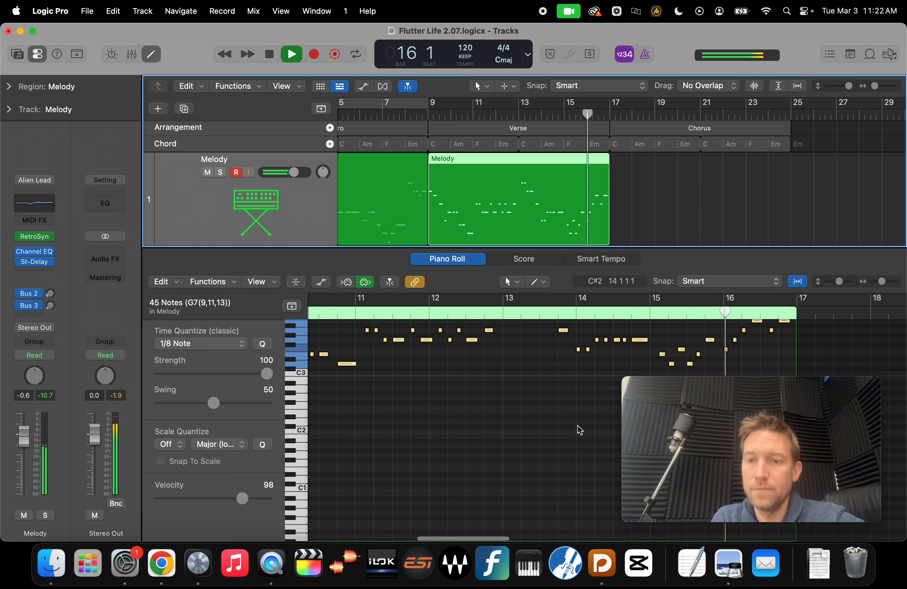
{"action": "key", "text": "space"}
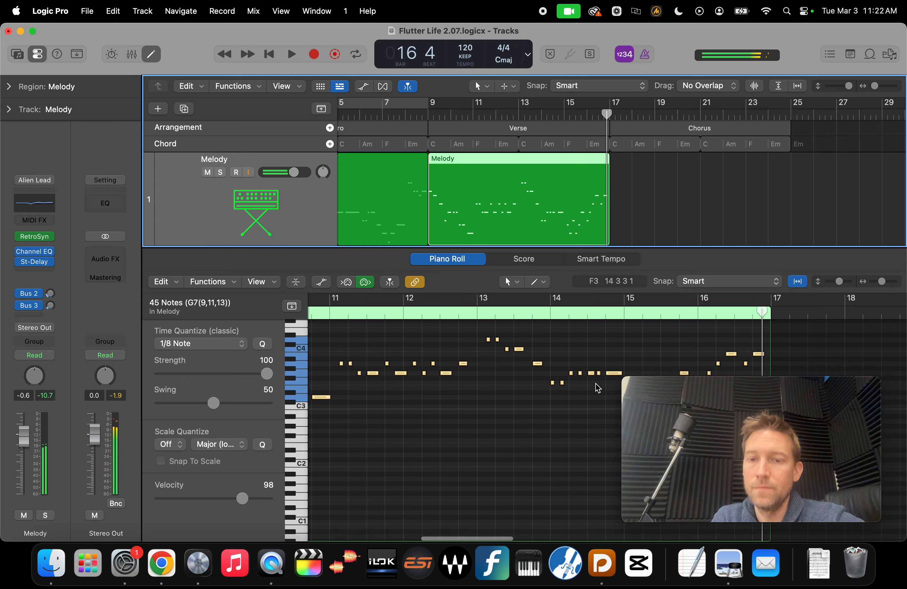
Try the last note of bar 14 at B3, play it from bar 14, and settle it on A3
{"action": "scroll", "coordinate": [591, 400], "scroll_direction": "right", "scroll_amount": 1}
{"action": "left_click", "coordinate": [591, 400]}
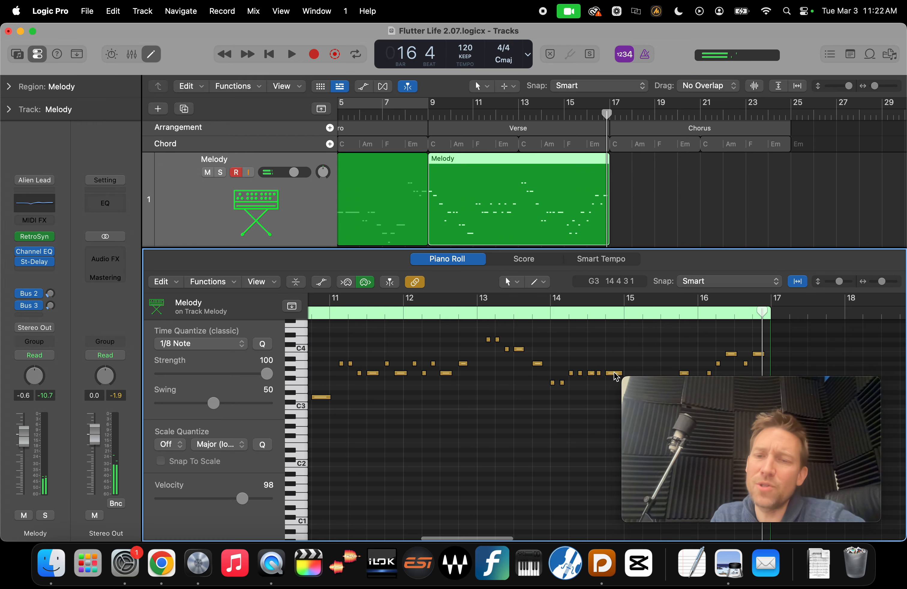
{"action": "left_click_drag", "start_coordinate": [615, 373], "coordinate": [615, 355]}
{"action": "left_click", "coordinate": [551, 313]}
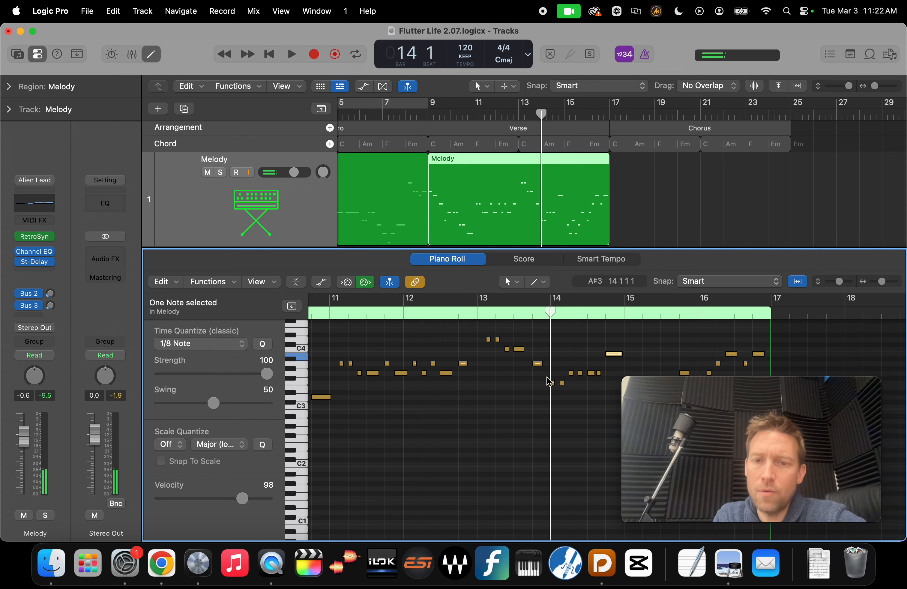
{"action": "key", "text": "space"}
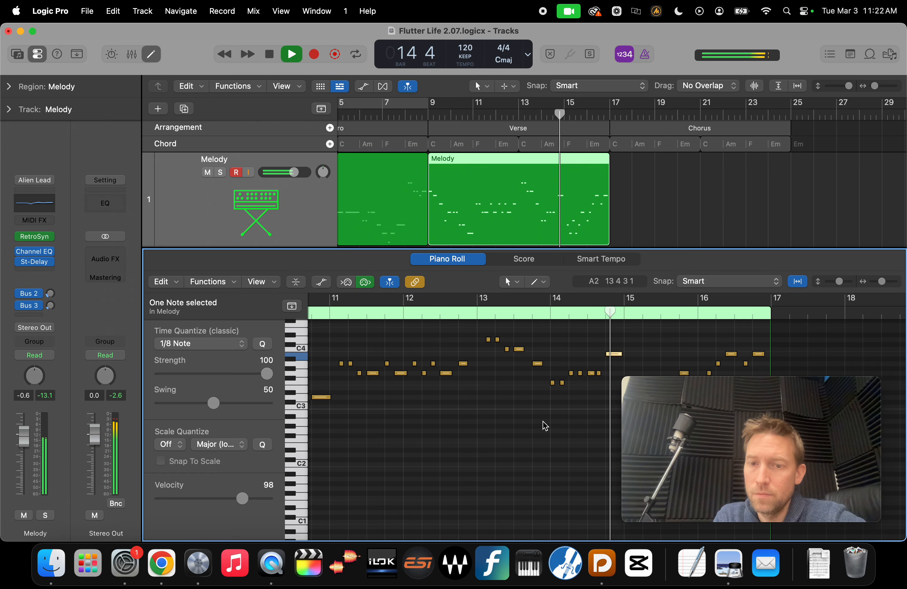
{"action": "key", "text": "space"}
{"action": "left_click_drag", "start_coordinate": [614, 355], "coordinate": [614, 366]}
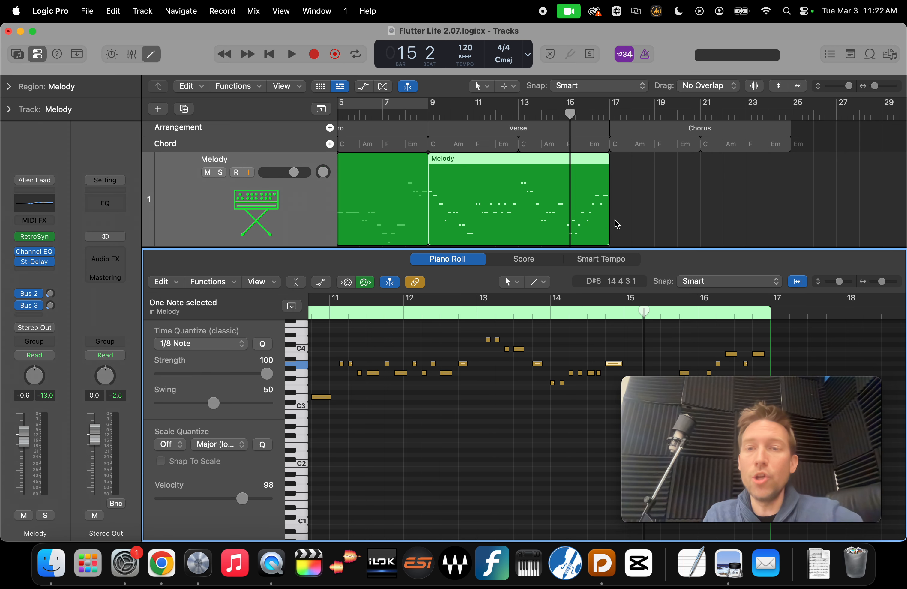
Start recording on the Melody track for the Chorus at bar 17 with Musical Typing open
{"action": "left_click", "coordinate": [609, 115]}
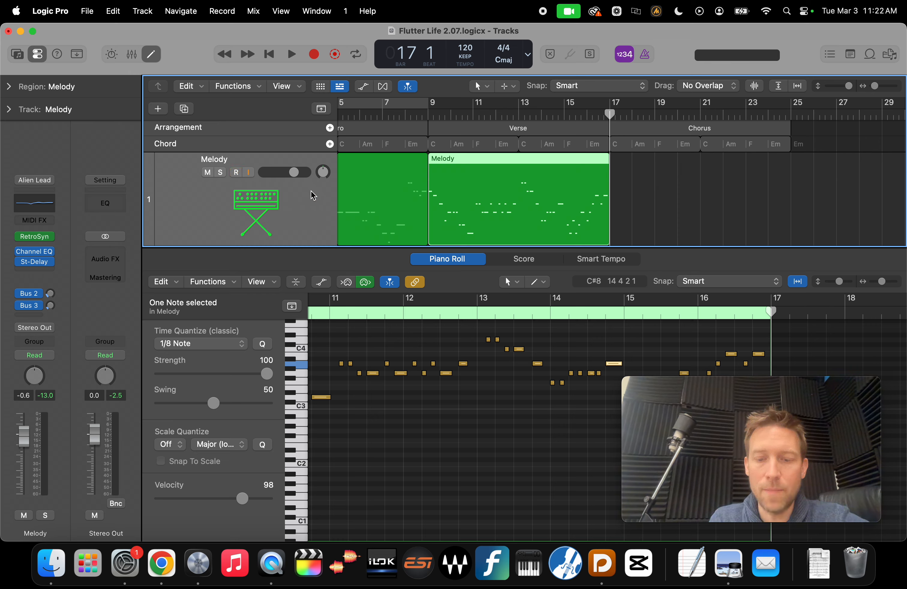
{"action": "key", "text": "super+k"}
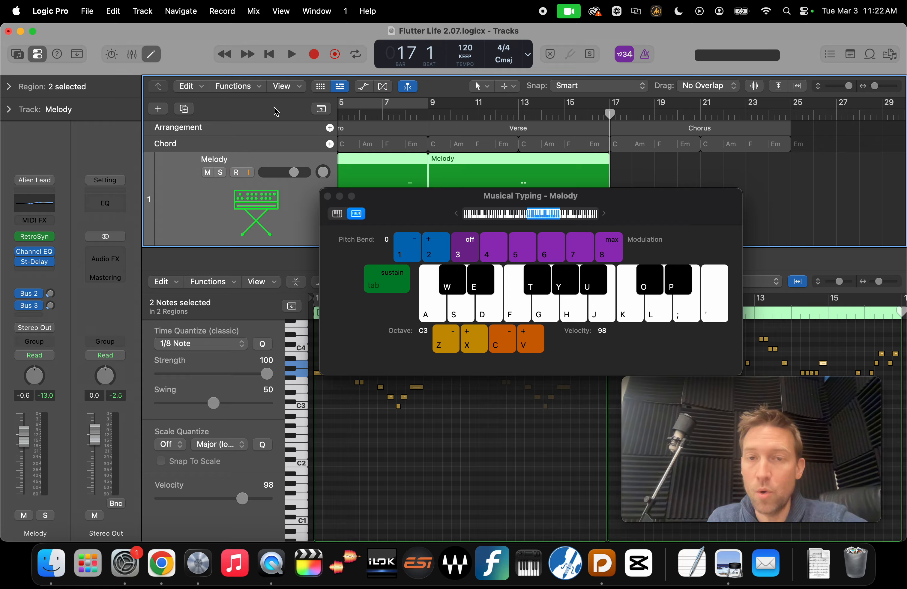
{"action": "key", "text": "r"}
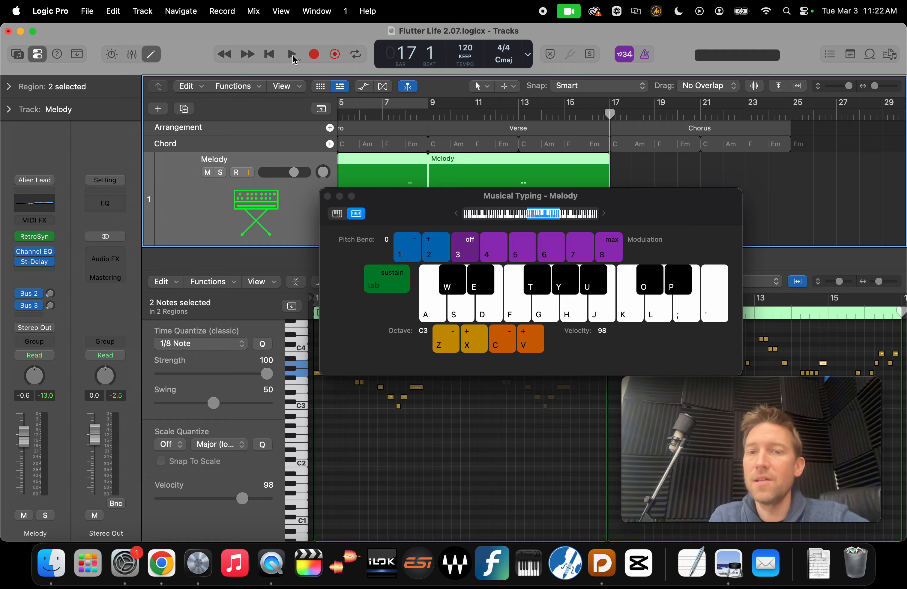
{"action": "left_click", "coordinate": [314, 55]}
Play in the Chorus melody with Musical Typing, starting on B3 and descending to C3, and stop recording after bar 25
{"action": "key", "text": "j"}
{"action": "key", "text": "h"}
{"action": "key", "text": "j"}
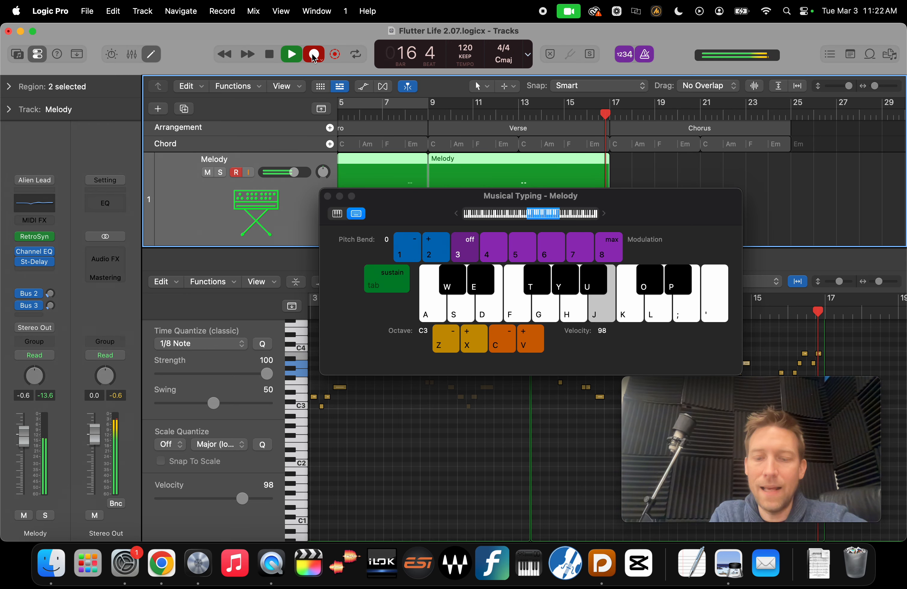
{"action": "key", "text": "h"}
{"action": "key", "text": "f"}
{"action": "key", "text": "g"}
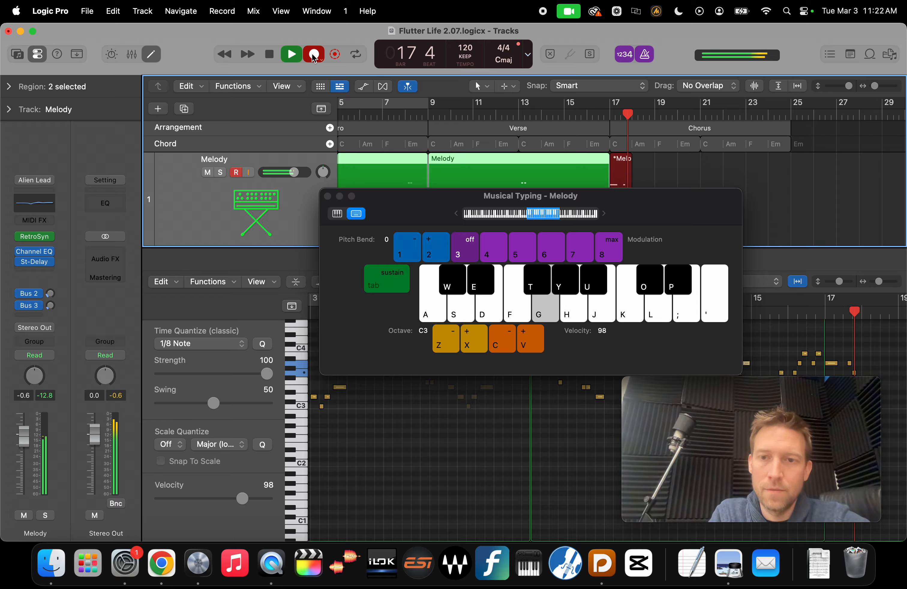
{"action": "key", "text": "j"}
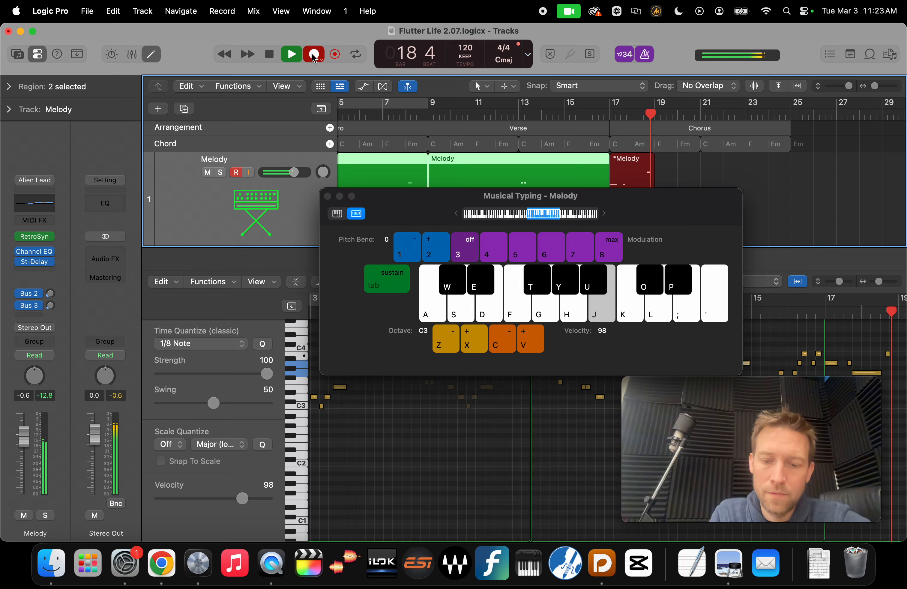
{"action": "key", "text": "h"}
{"action": "key", "text": "g"}
{"action": "key", "text": "f"}
{"action": "key", "text": "d"}
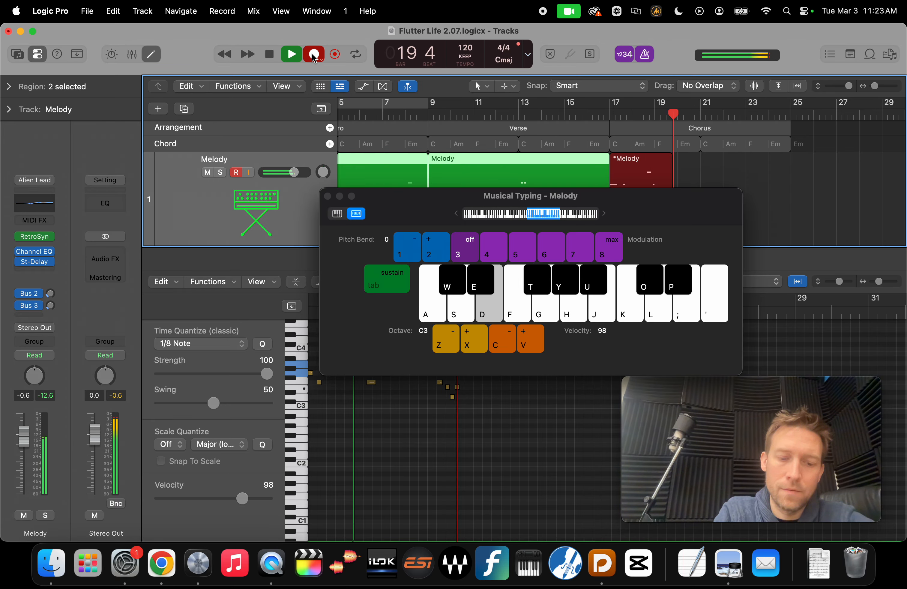
{"action": "key", "text": "f"}
{"action": "key", "text": "d"}
{"action": "key", "text": "d"}
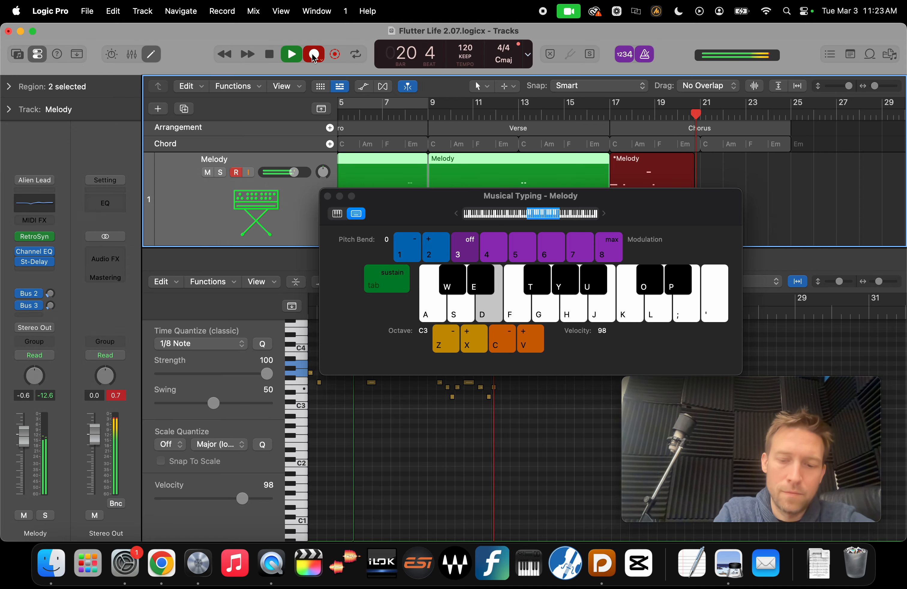
{"action": "key", "text": "k"}
{"action": "key", "text": "j"}
{"action": "key", "text": "j"}
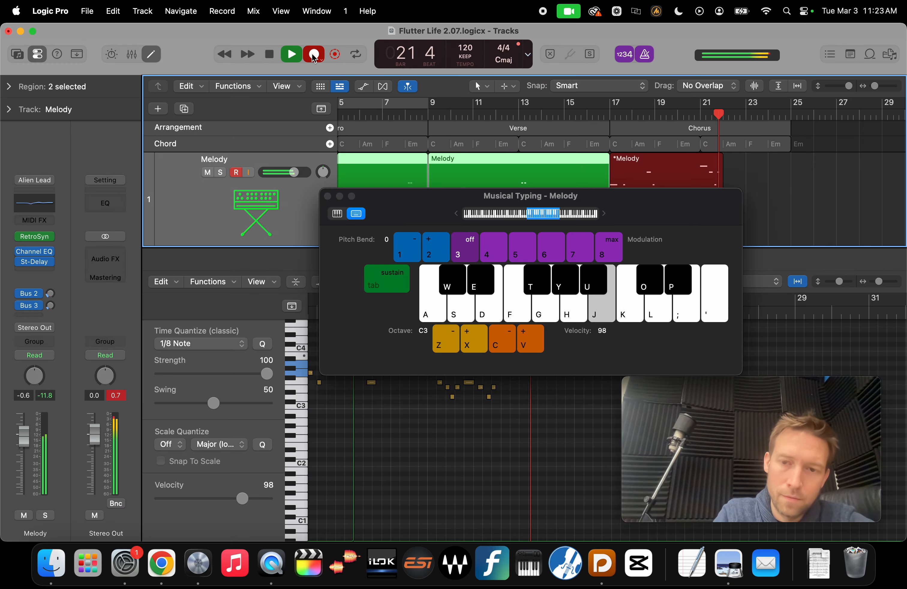
{"action": "key", "text": "h"}
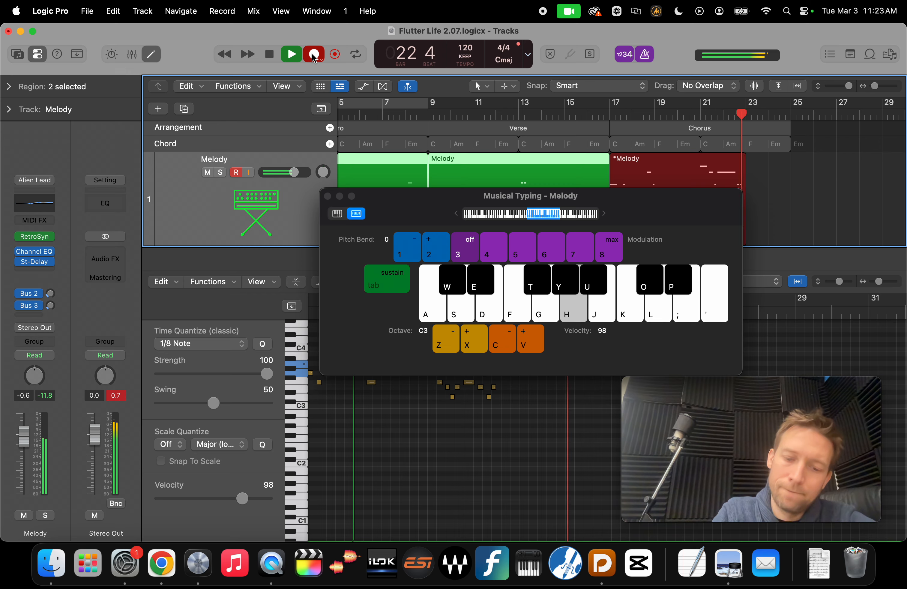
{"action": "key", "text": "g"}
{"action": "key", "text": "g"}
{"action": "key", "text": "f"}
{"action": "key", "text": "d"}
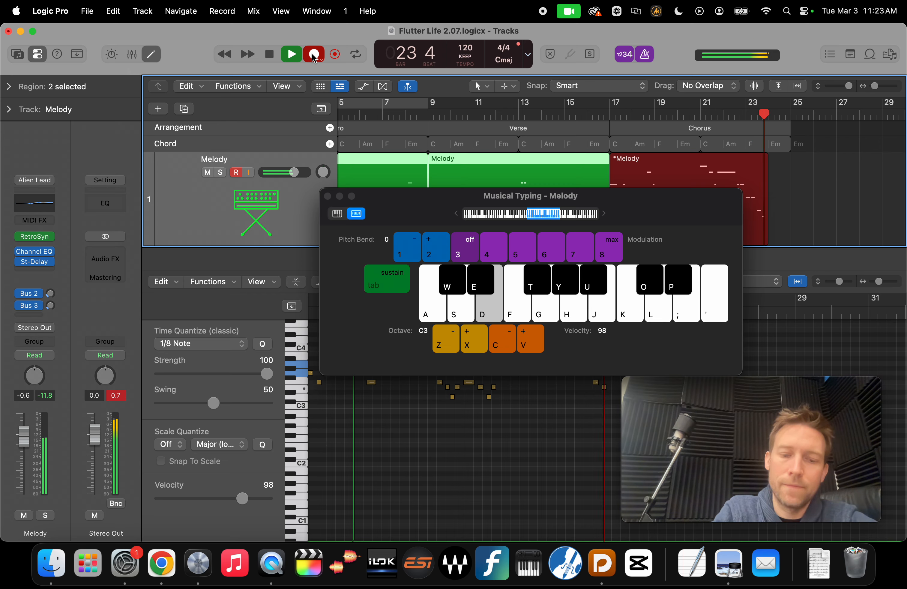
{"action": "key", "text": "s"}
{"action": "key", "text": "a"}
{"action": "key", "text": "s"}
{"action": "key", "text": "s"}
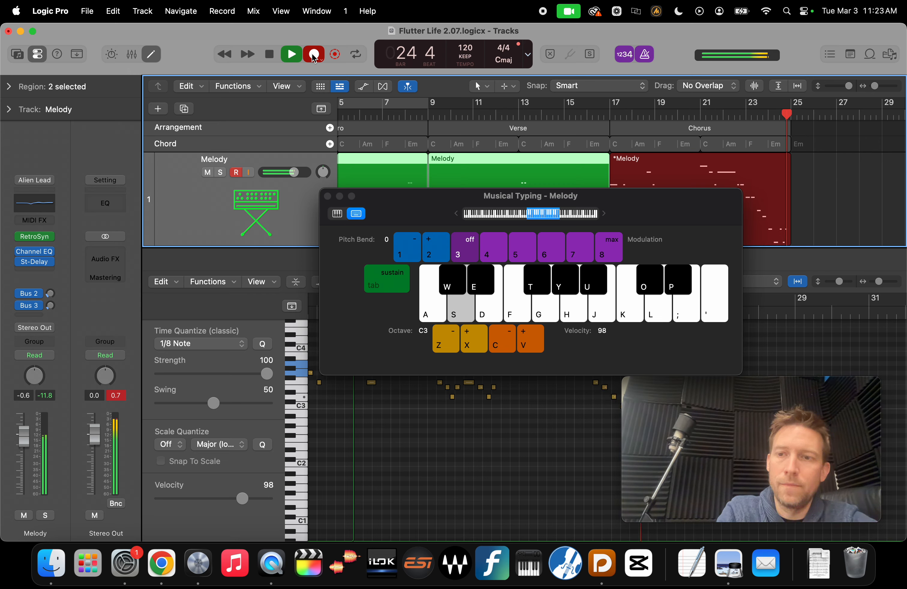
{"action": "key", "text": "a"}
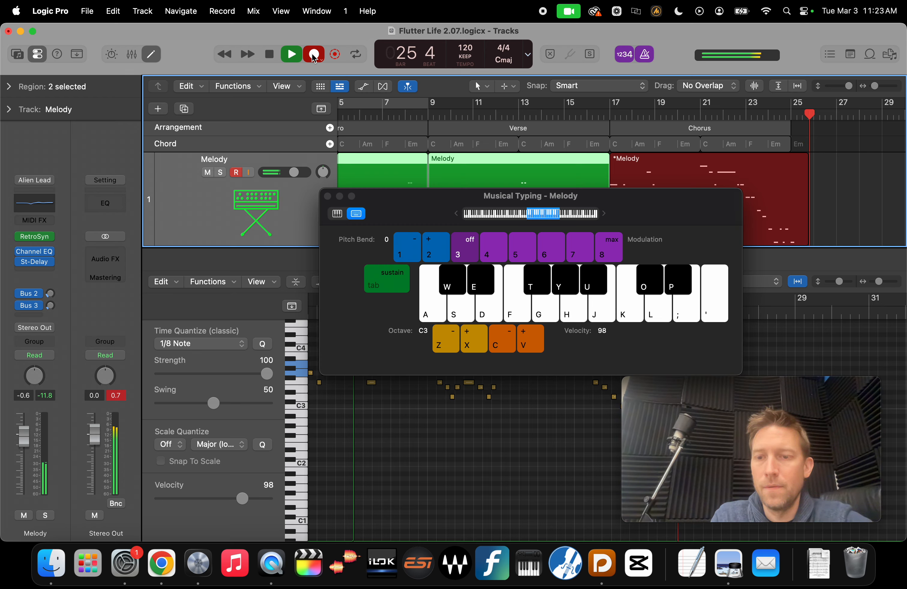
{"action": "key", "text": "space"}
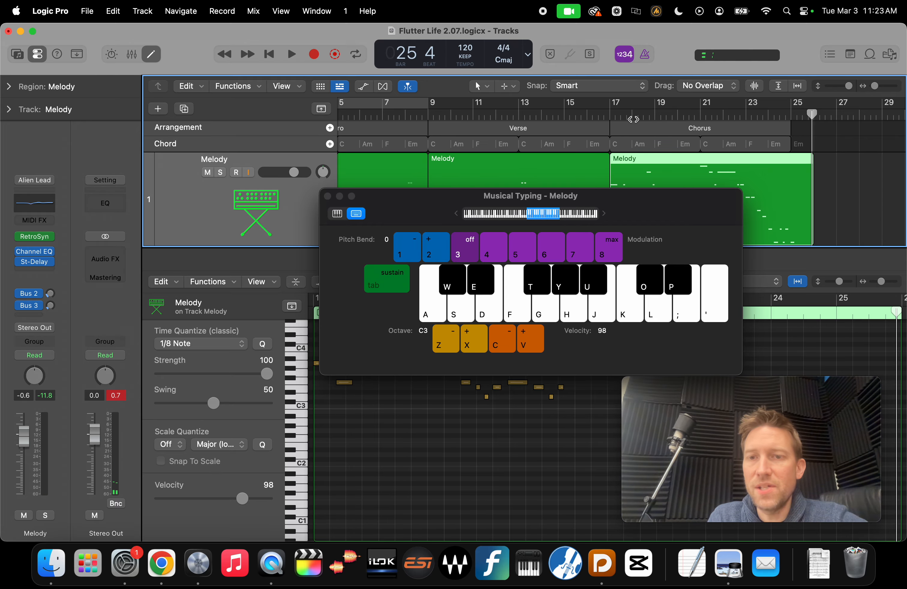
Play the opening of the recorded Chorus melody from bar 17
{"action": "left_click", "coordinate": [613, 116]}
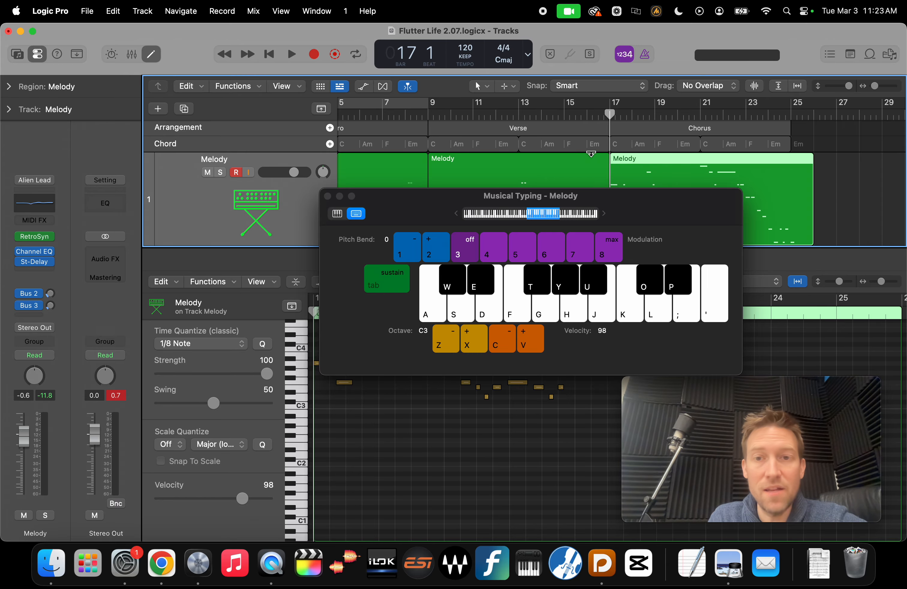
{"action": "key", "text": "space"}
{"action": "key", "text": "space"}
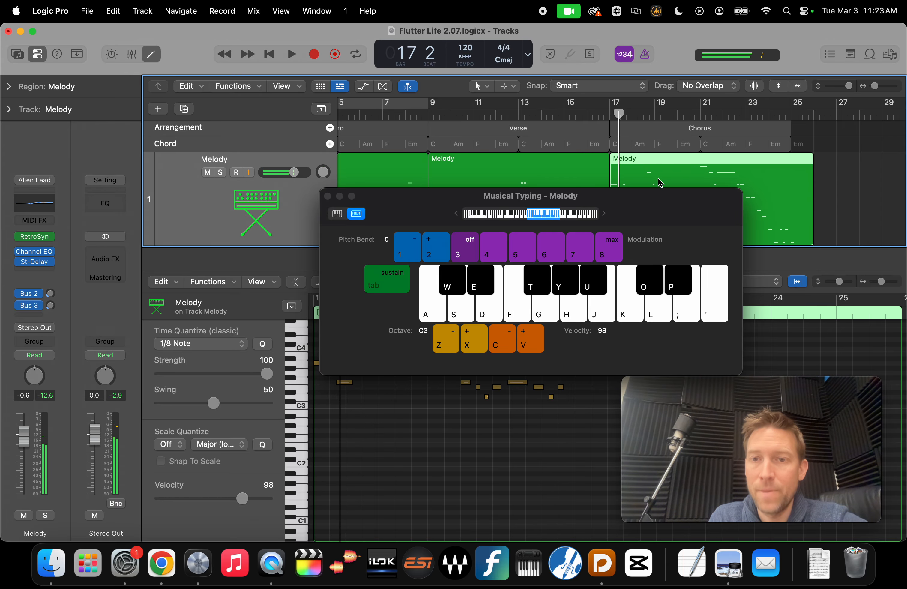
Open the Chorus Melody region in the Piano Roll and quantize all its notes to 1/8 Note
{"action": "double_click", "coordinate": [658, 178]}
{"action": "double_click", "coordinate": [728, 173]}
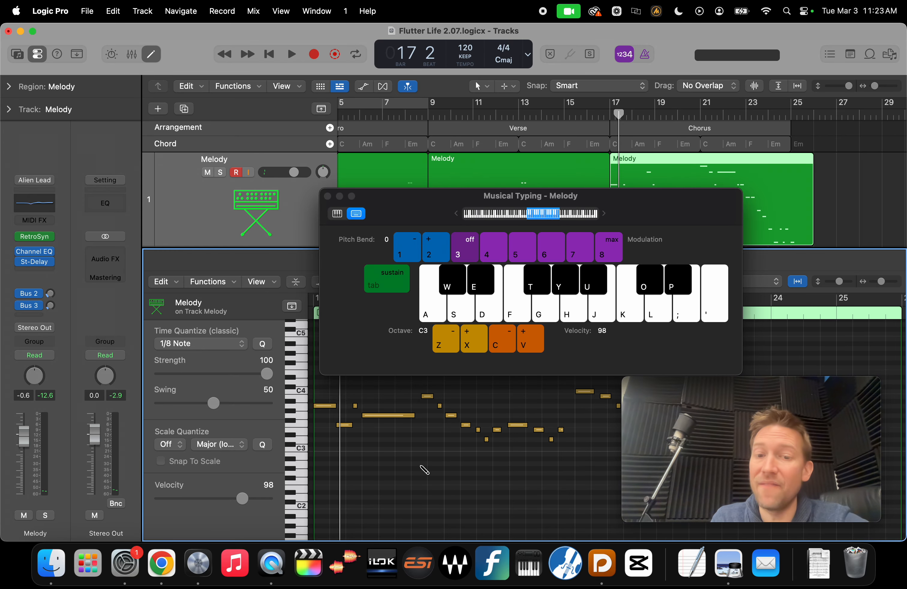
{"action": "key", "text": "super+a"}
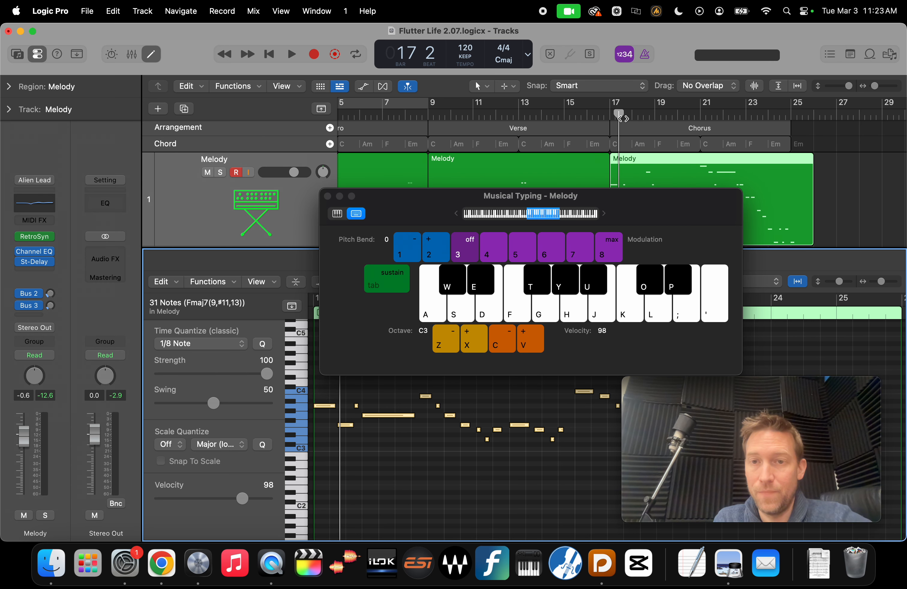
Play the quantized Chorus melody from bar 17 into bar 22 while following its notes in the Piano Roll
{"action": "left_click_drag", "start_coordinate": [619, 115], "coordinate": [612, 116]}
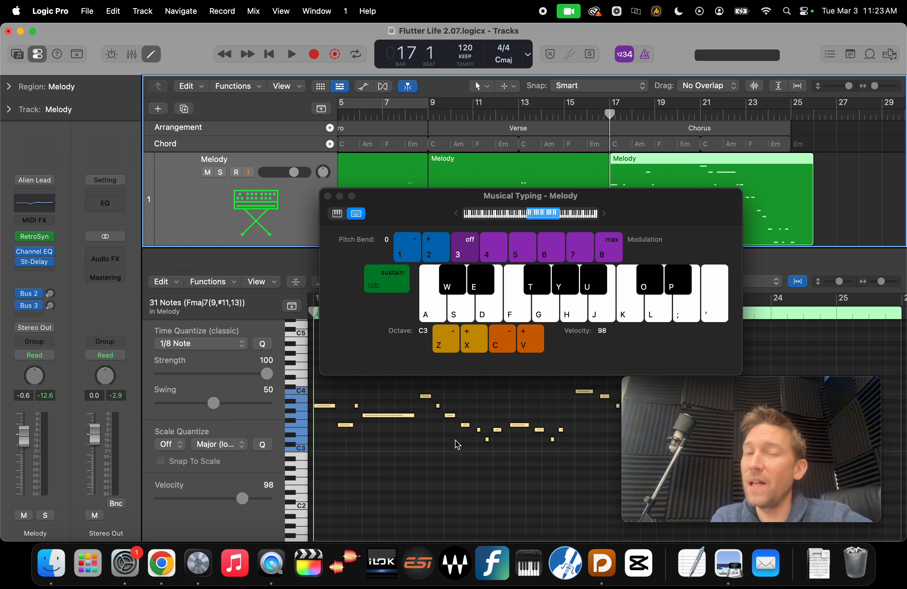
{"action": "key", "text": "space"}
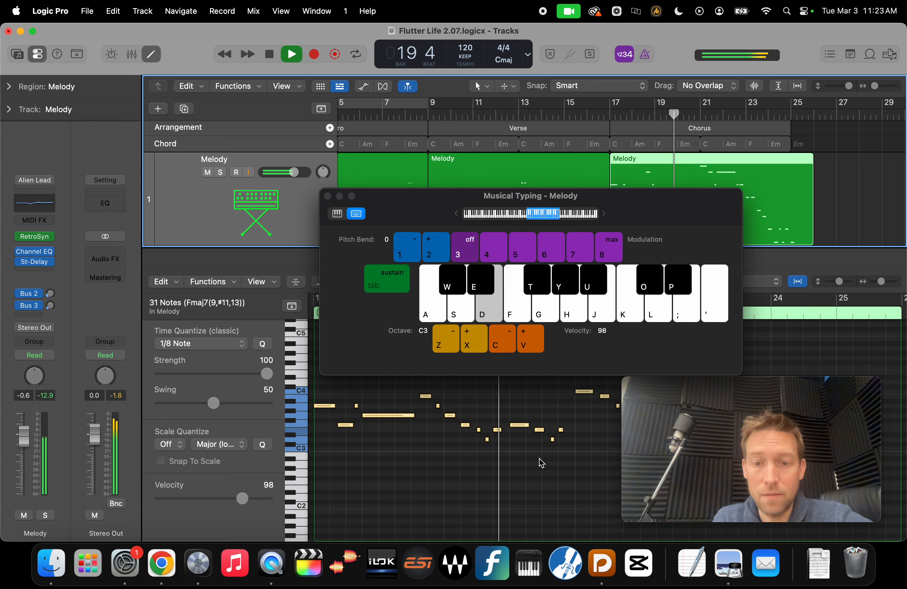
{"action": "scroll", "coordinate": [582, 448], "scroll_direction": "up", "scroll_amount": 2}
{"action": "scroll", "coordinate": [582, 447], "scroll_direction": "right", "scroll_amount": 2}
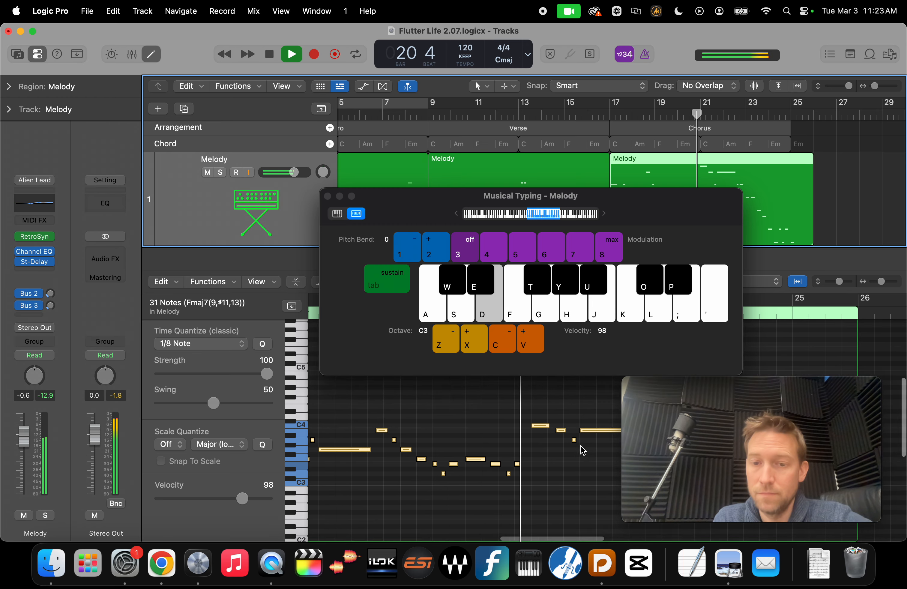
{"action": "scroll", "coordinate": [582, 450], "scroll_direction": "right", "scroll_amount": 3}
{"action": "scroll", "coordinate": [582, 450], "scroll_direction": "up", "scroll_amount": 2}
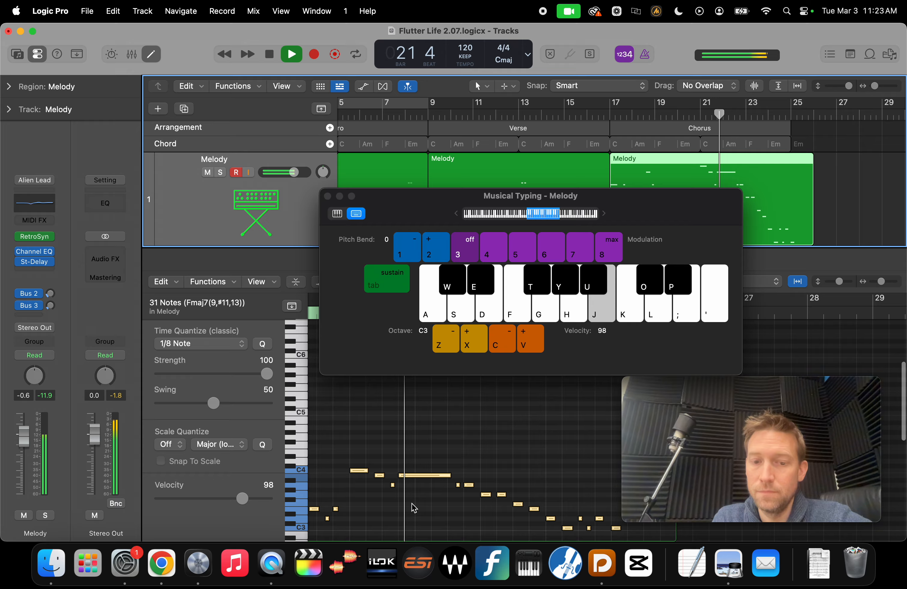
{"action": "key", "text": "space"}
Raise the long B3 note spanning bars 21 and 22 to C4 and play the remaining Chorus melody through bar 25
{"action": "left_click", "coordinate": [419, 493]}
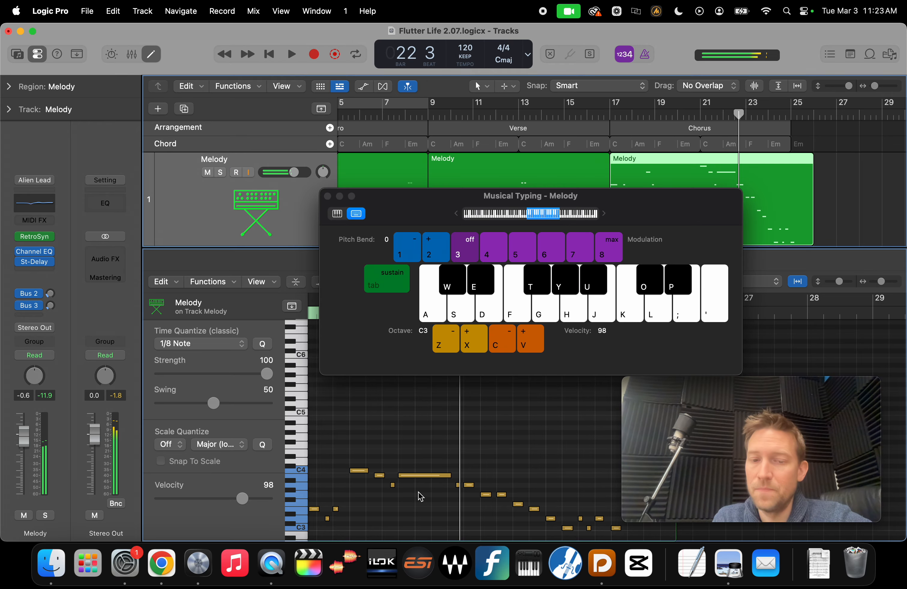
{"action": "left_click_drag", "start_coordinate": [416, 479], "coordinate": [417, 477]}
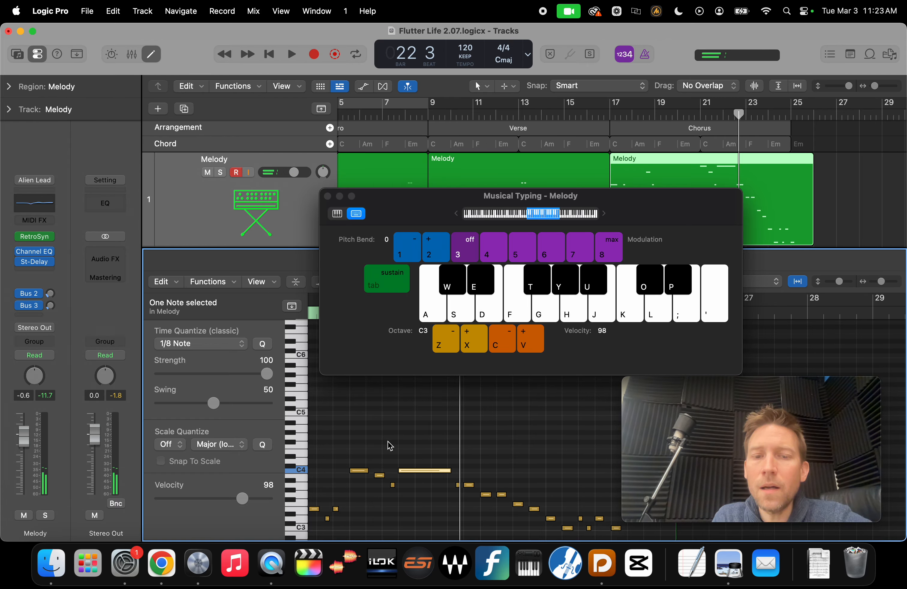
{"action": "key", "text": "space"}
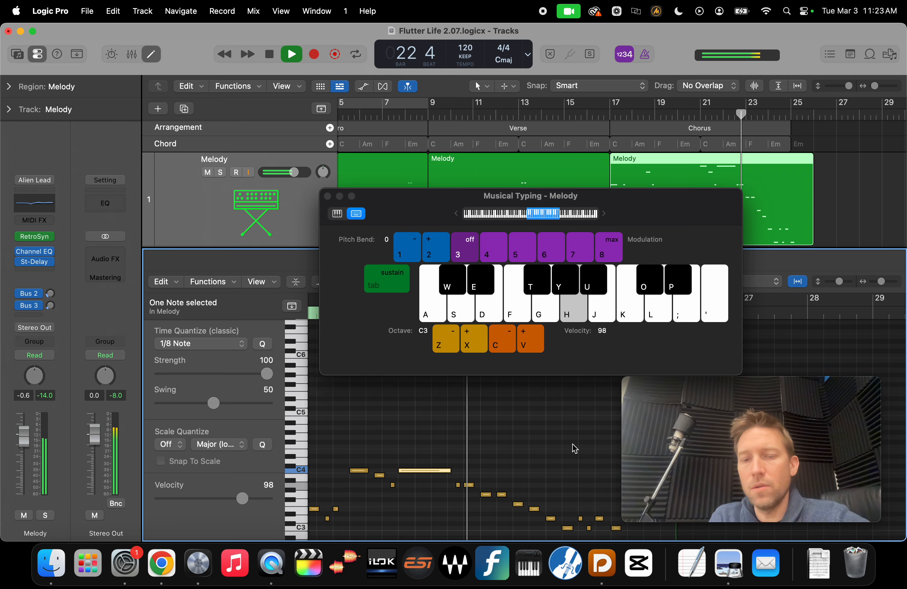
{"action": "scroll", "coordinate": [531, 446], "scroll_direction": "down", "scroll_amount": 2}
{"action": "scroll", "coordinate": [531, 446], "scroll_direction": "right", "scroll_amount": 2}
{"action": "scroll", "coordinate": [532, 446], "scroll_direction": "down", "scroll_amount": 2}
{"action": "scroll", "coordinate": [531, 446], "scroll_direction": "right", "scroll_amount": 2}
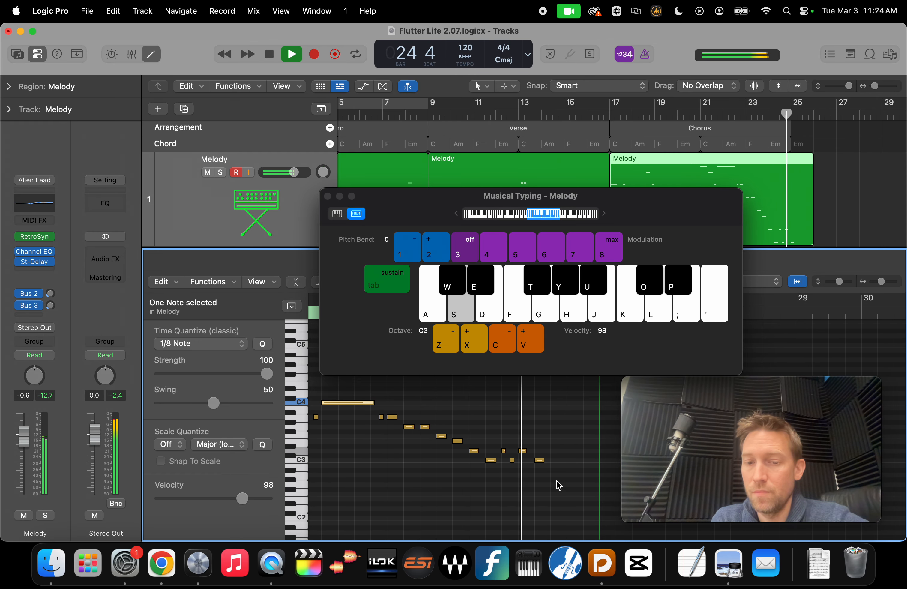
{"action": "key", "text": "space"}
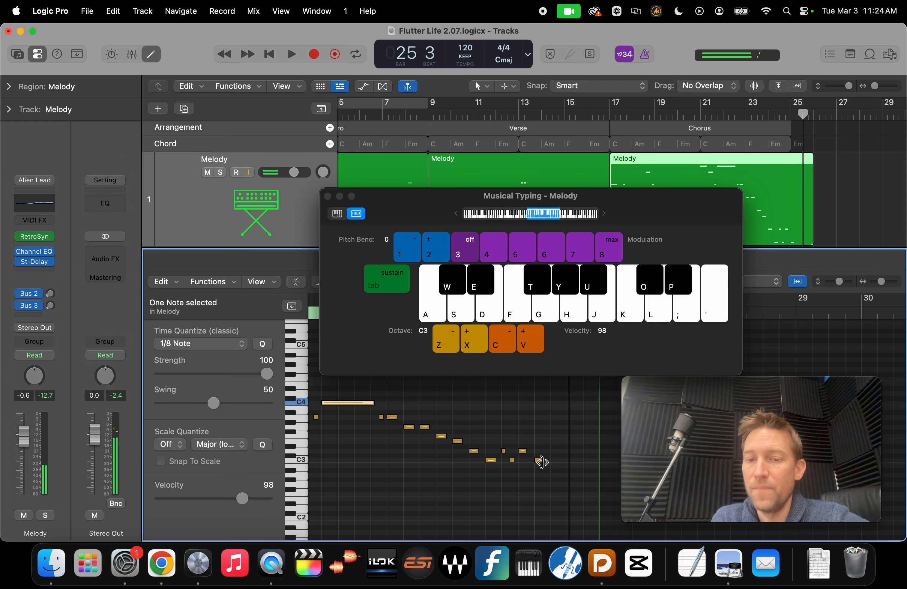
Delete the last C3 note at bar 25 and shorten the Chorus Melody region to end at bar 25
{"action": "left_click", "coordinate": [541, 461]}
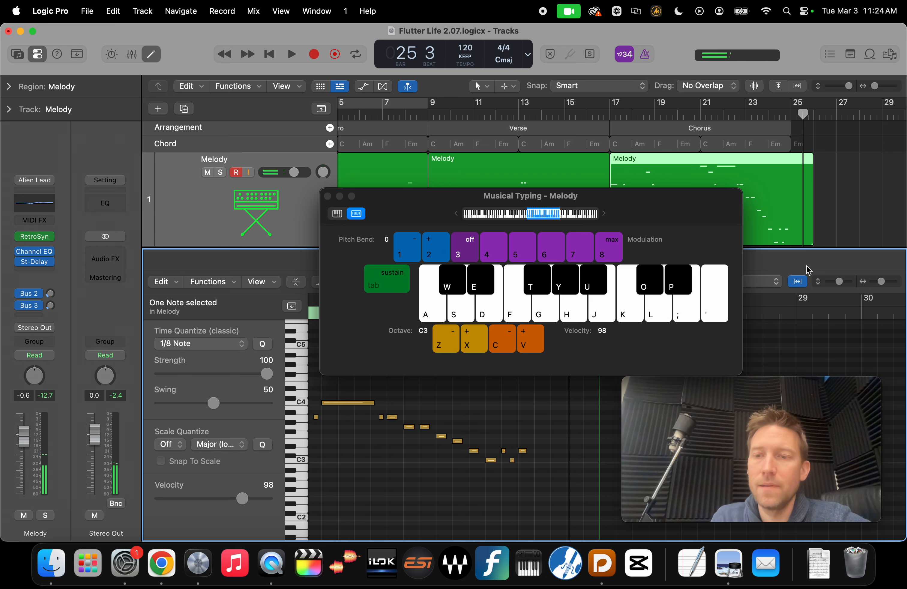
{"action": "left_click", "coordinate": [812, 194]}
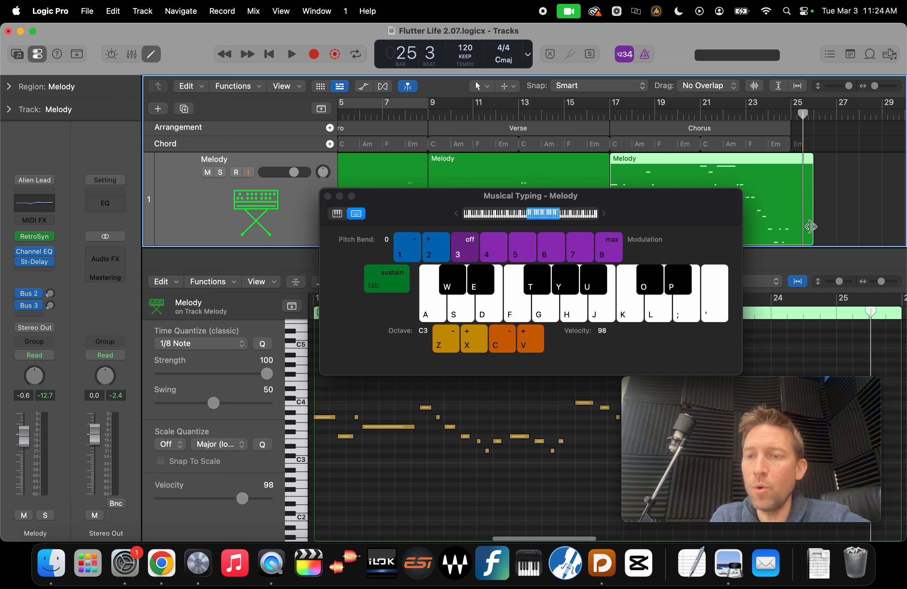
{"action": "left_click_drag", "start_coordinate": [812, 232], "coordinate": [791, 215]}
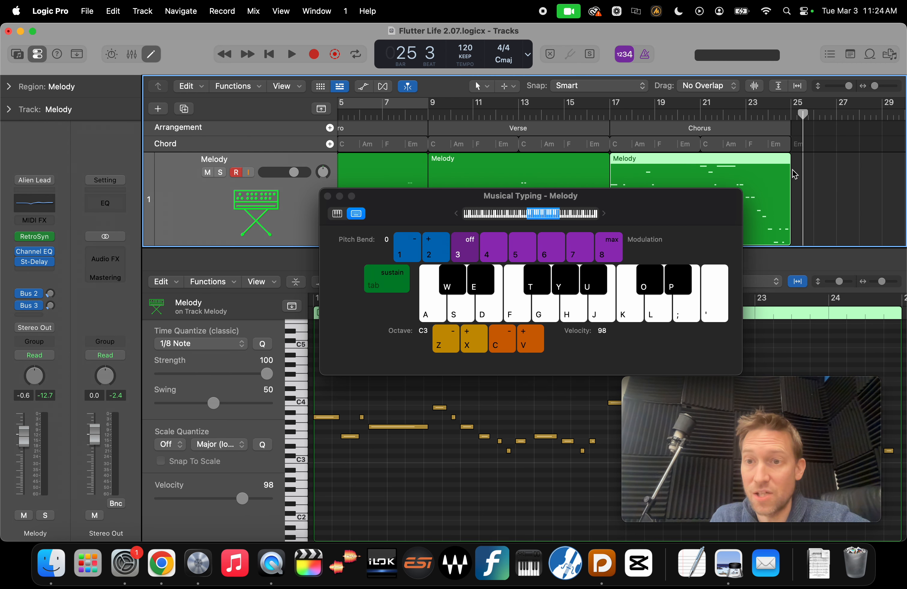
Play the end of the Chorus melody from bar 24 into bar 25 while trying out D3 and C3 as closing notes
{"action": "key", "text": "space"}
{"action": "key", "text": "s"}
{"action": "key", "text": "a"}
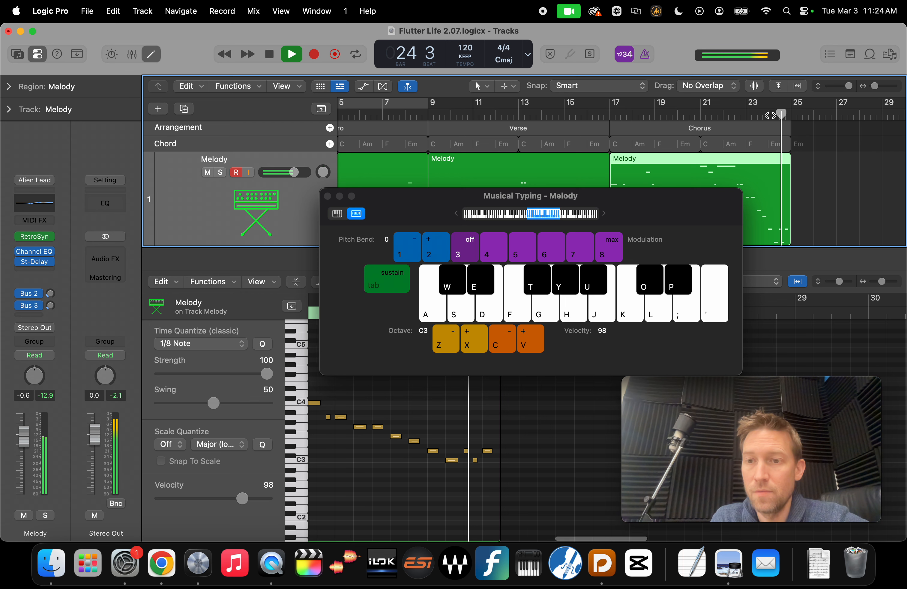
{"action": "key", "text": "s"}
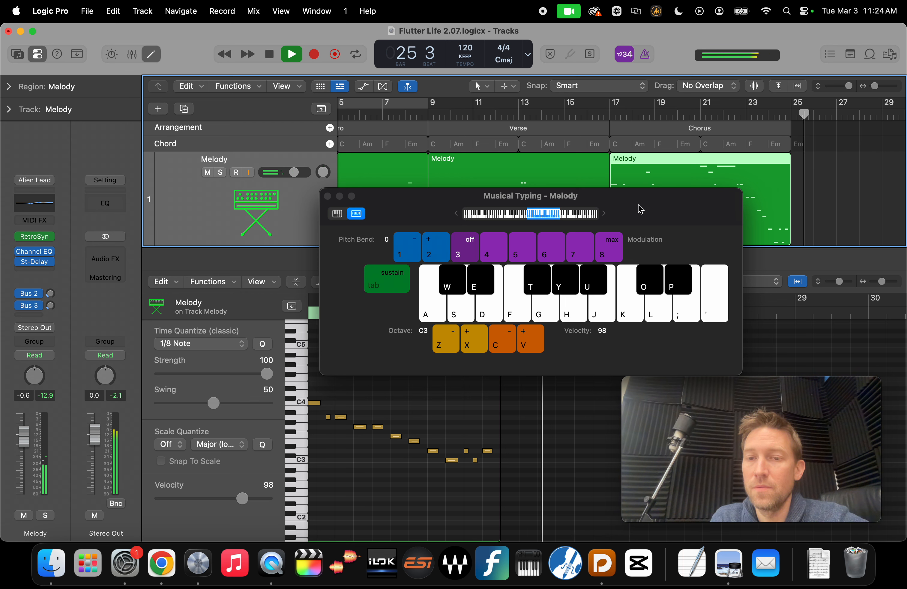
{"action": "key", "text": "space"}
Move the Musical Typing window off the regions and reduce the track height to show all tracks together
{"action": "left_click_drag", "start_coordinate": [647, 206], "coordinate": [644, 300]}
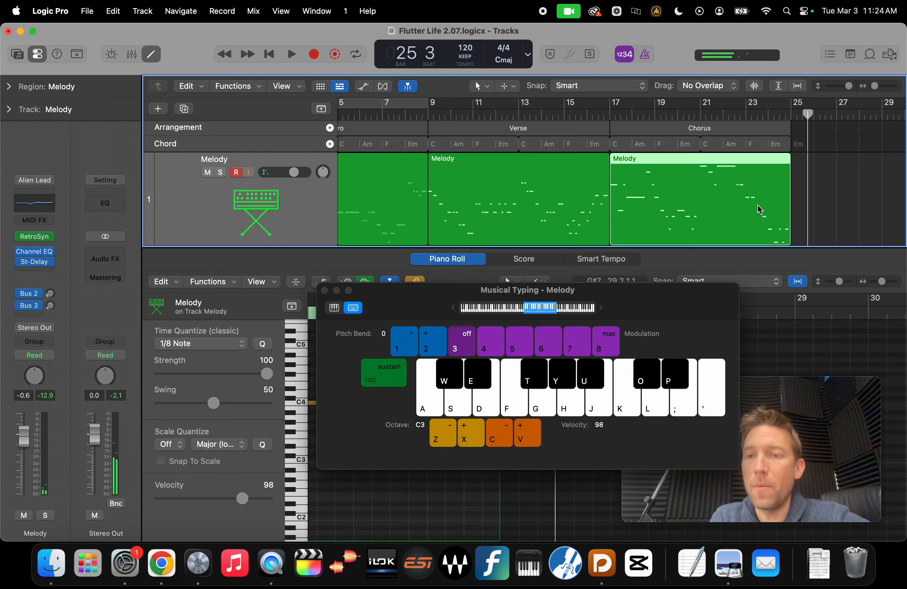
{"action": "scroll", "coordinate": [777, 204], "scroll_direction": "down", "scroll_amount": 4}
{"action": "scroll", "coordinate": [777, 204], "scroll_direction": "up", "scroll_amount": 3}
{"action": "key", "text": "space"}
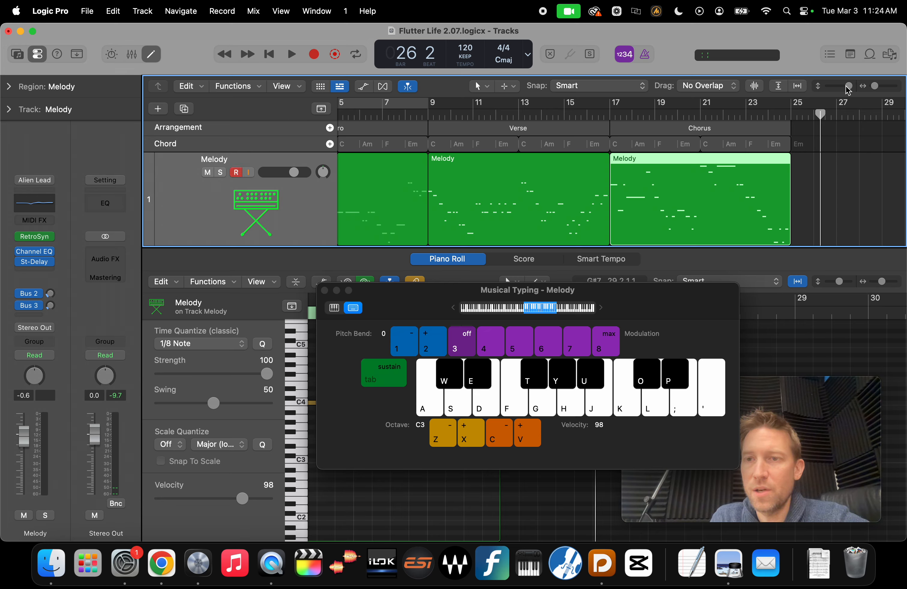
{"action": "left_click_drag", "start_coordinate": [848, 90], "coordinate": [834, 90]}
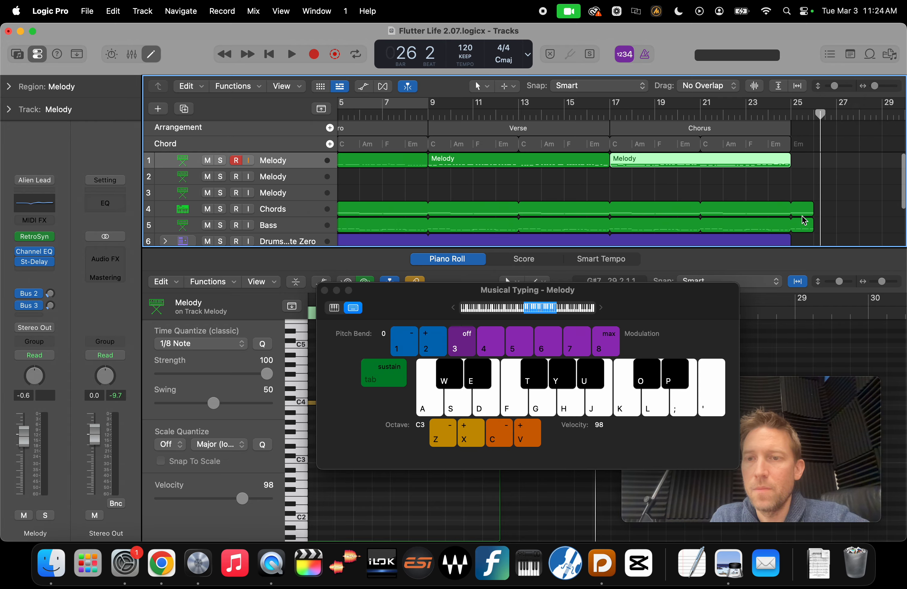
Replay the end of the Chorus across bar 25 to hear where the melody and backing tracks finish
{"action": "key", "text": "space"}
{"action": "left_click", "coordinate": [789, 118]}
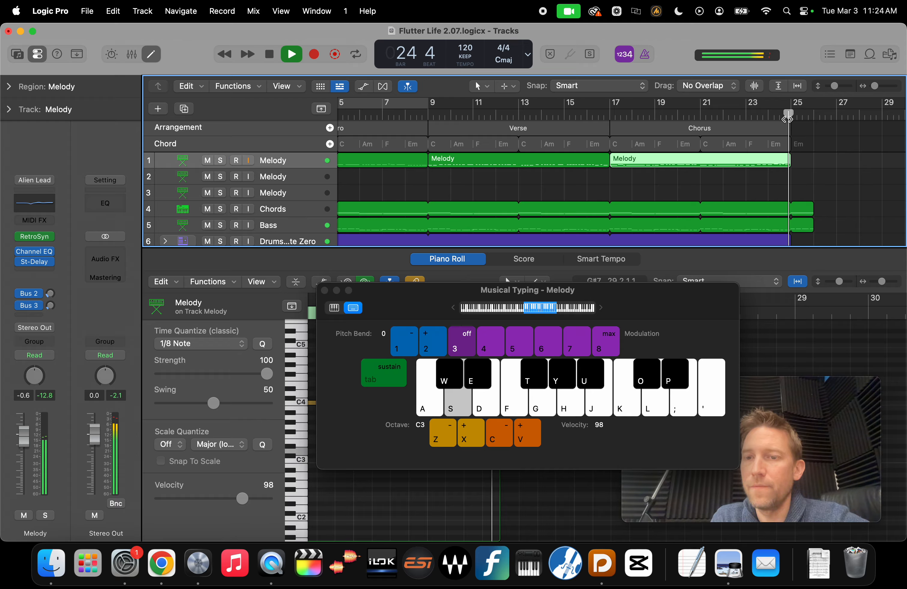
{"action": "key", "text": "space"}
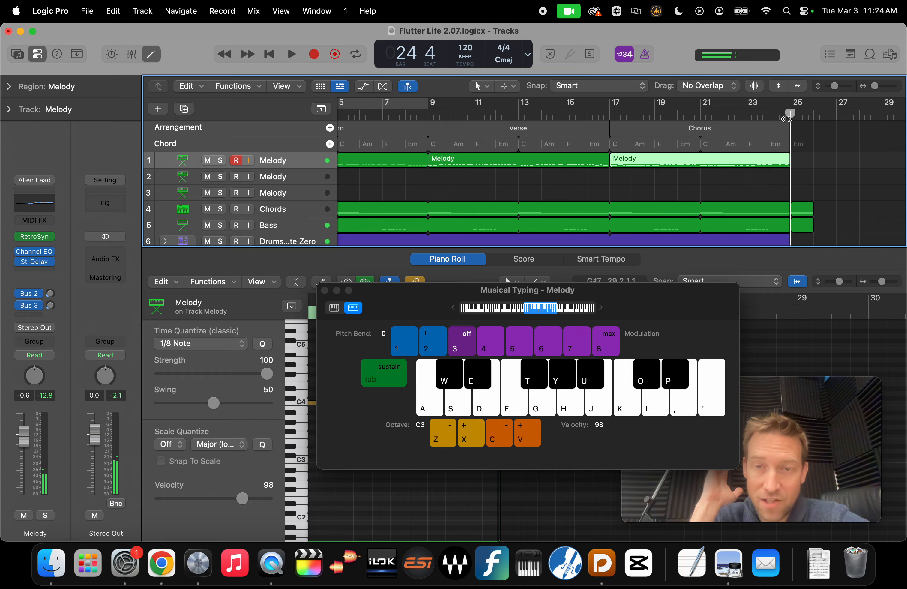
{"action": "key", "text": "space"}
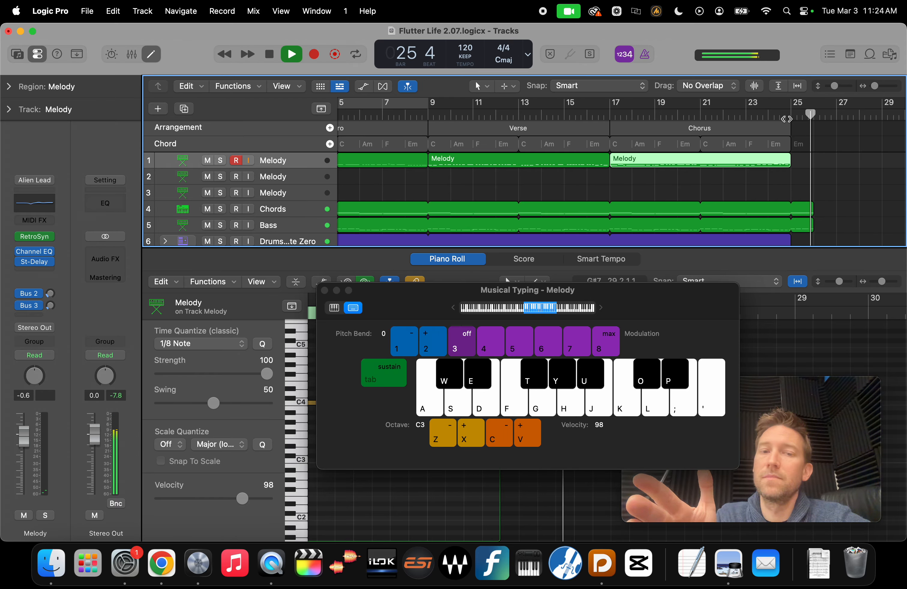
{"action": "key", "text": "space"}
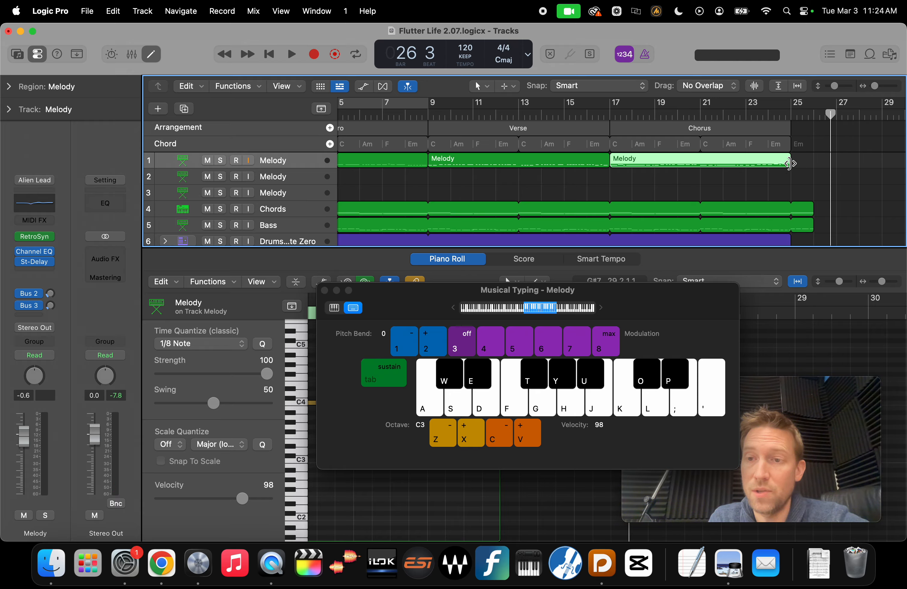
Extend the Chorus Melody region to bar 26, matching the Chords and Bass regions, and close Musical Typing
{"action": "left_click_drag", "start_coordinate": [790, 163], "coordinate": [814, 163]}
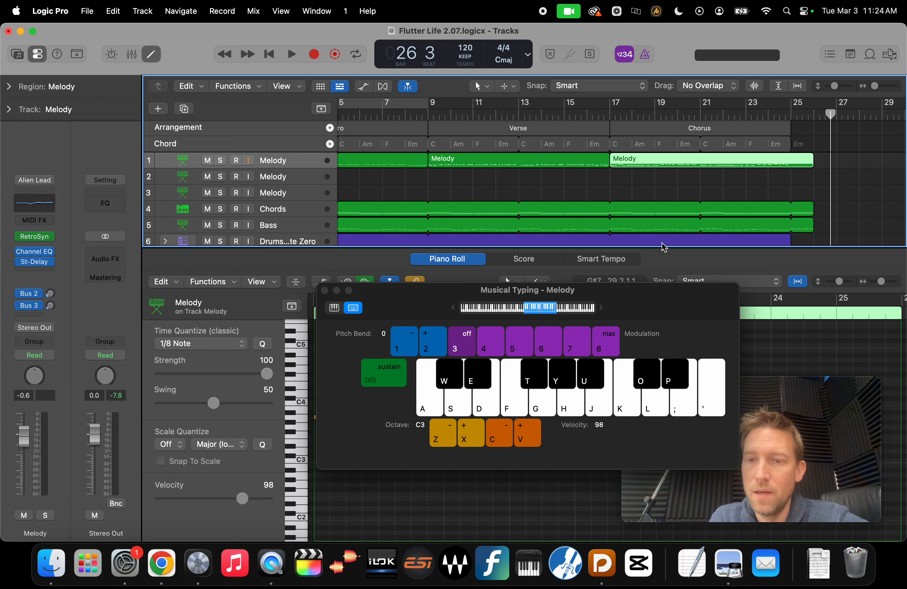
{"action": "left_click_drag", "start_coordinate": [647, 300], "coordinate": [568, 152]}
{"action": "left_click", "coordinate": [245, 144]}
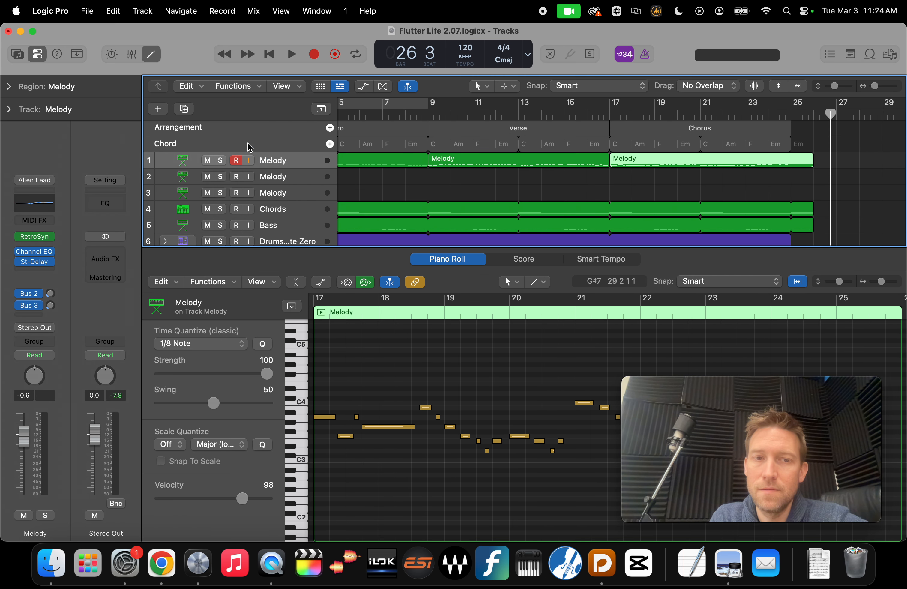
Uncover the end of the Chorus melody in the Piano Roll and add a C3 note in bar 25 with the Pencil tool
{"action": "scroll", "coordinate": [547, 377], "scroll_direction": "down", "scroll_amount": 3}
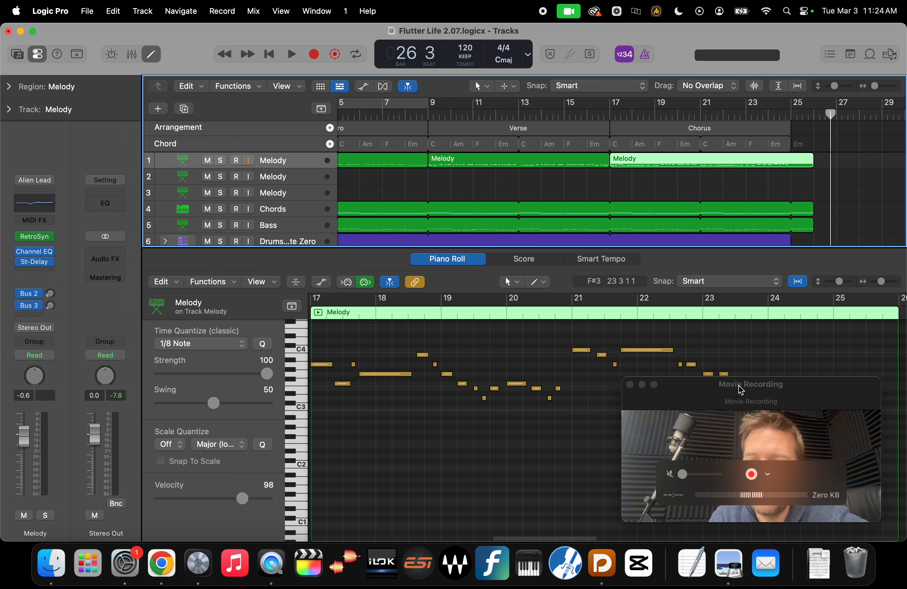
{"action": "left_click_drag", "start_coordinate": [741, 392], "coordinate": [449, 380]}
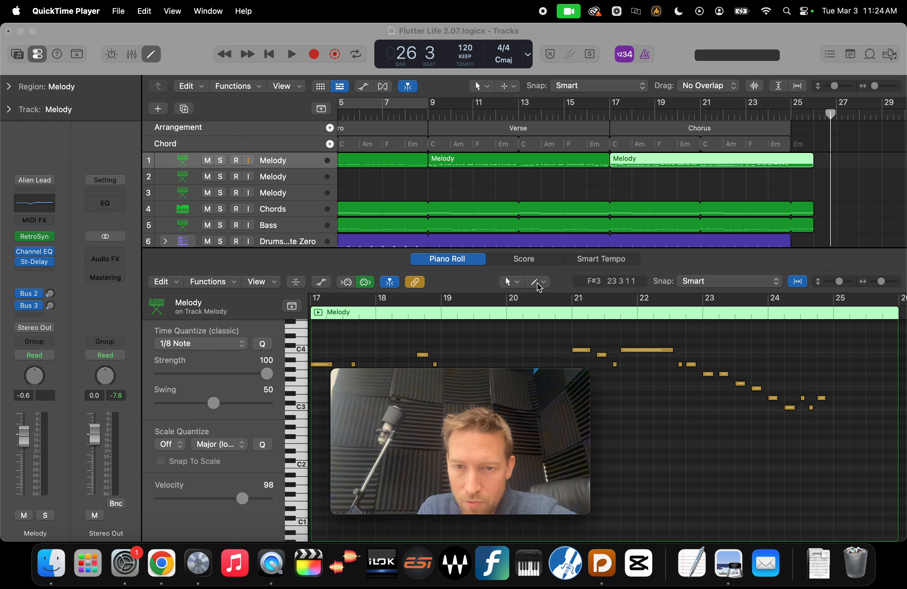
{"action": "left_click", "coordinate": [509, 282]}
{"action": "left_click", "coordinate": [532, 311]}
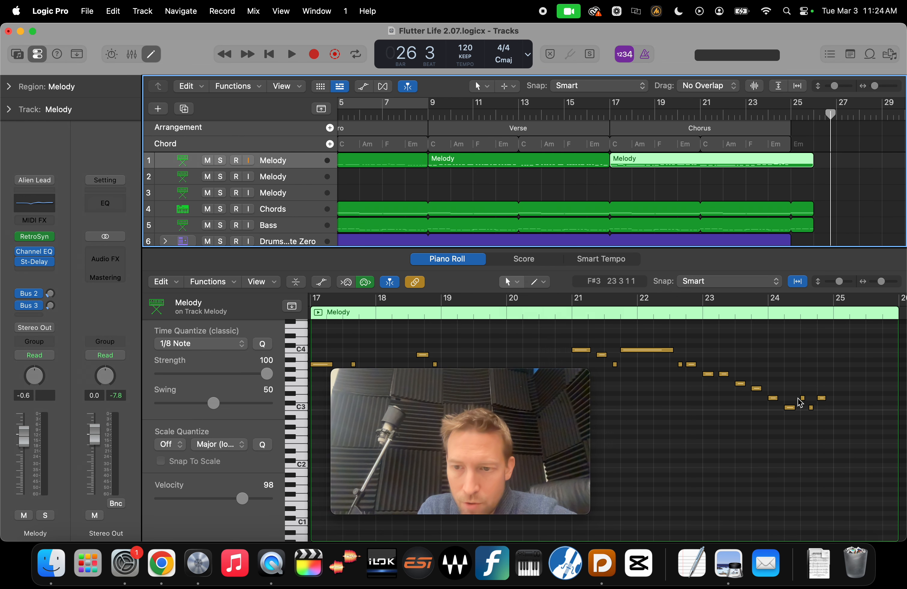
{"action": "left_click", "coordinate": [839, 408]}
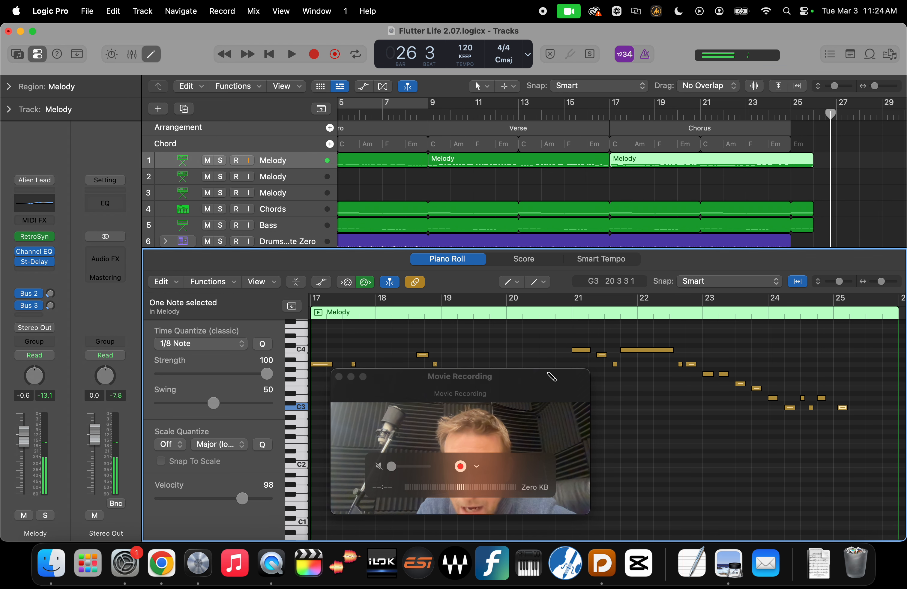
Shift the new C3 note to the start of bar 25 and lengthen it to fill the whole bar
{"action": "left_click", "coordinate": [548, 380]}
{"action": "left_click_drag", "start_coordinate": [548, 379], "coordinate": [559, 405]}
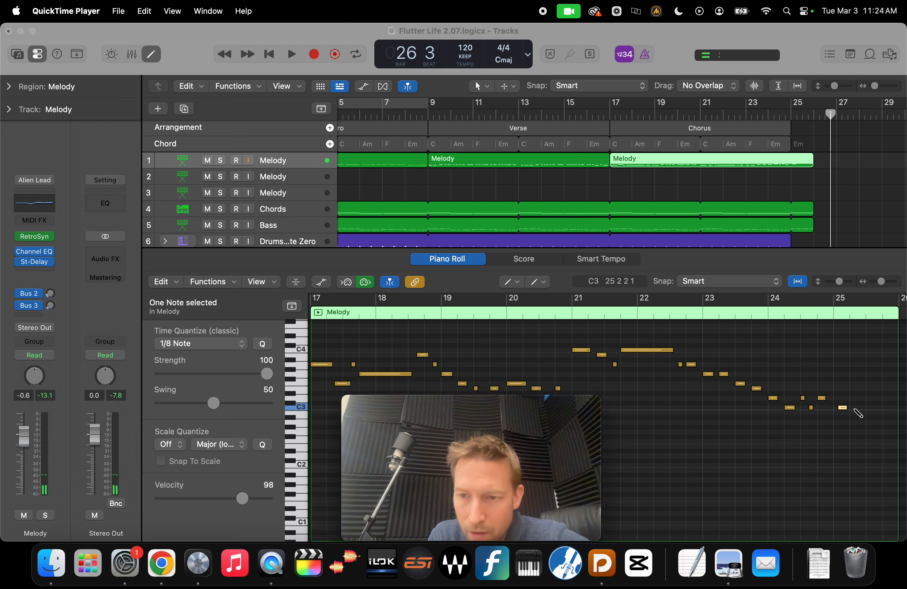
{"action": "left_click", "coordinate": [840, 409]}
{"action": "left_click", "coordinate": [838, 409]}
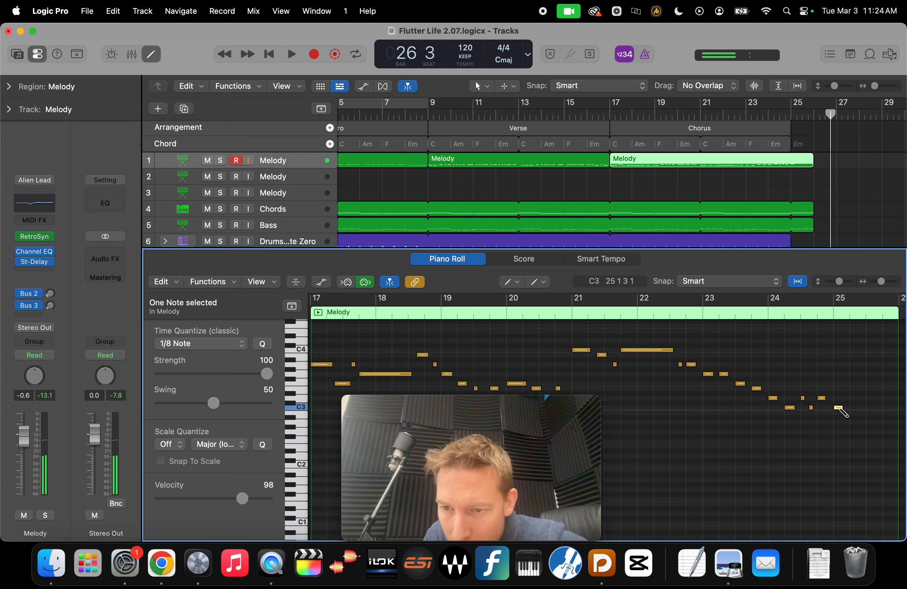
{"action": "left_click_drag", "start_coordinate": [840, 408], "coordinate": [704, 408]}
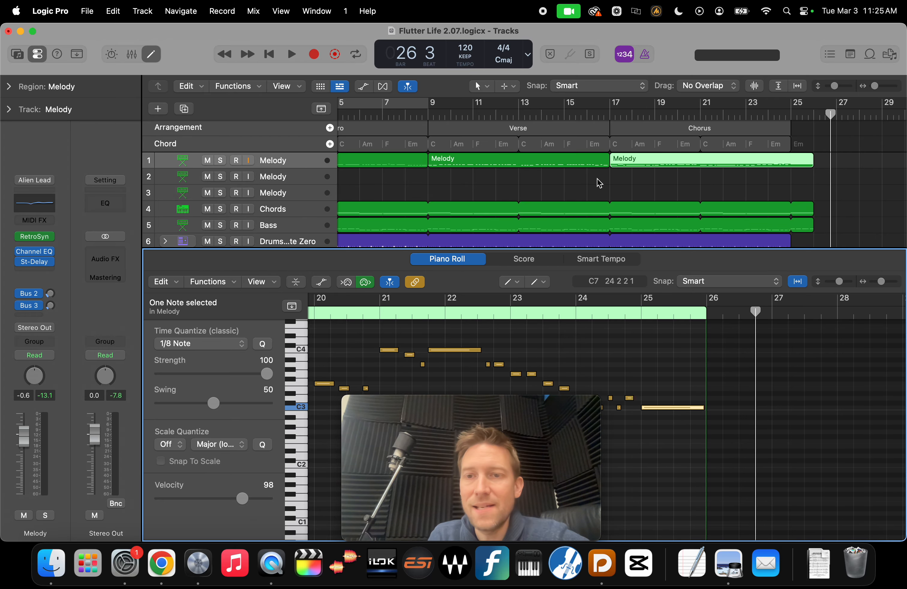
Copy the Chorus Melody region at bar 17 onto the second and third Melody tracks
{"action": "scroll", "coordinate": [573, 188], "scroll_direction": "left", "scroll_amount": 2}
{"action": "scroll", "coordinate": [563, 193], "scroll_direction": "down", "scroll_amount": 3}
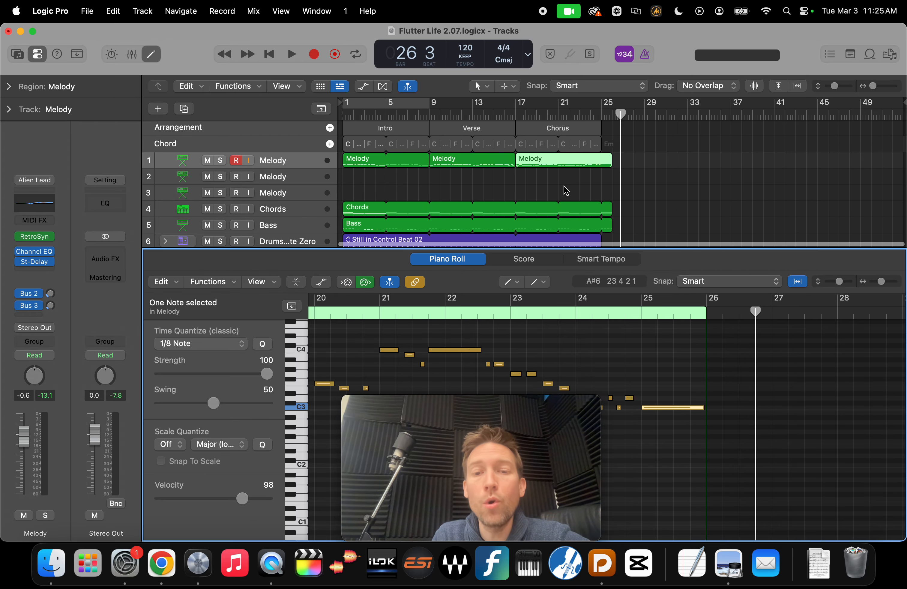
{"action": "scroll", "coordinate": [509, 194], "scroll_direction": "down", "scroll_amount": 1}
{"action": "scroll", "coordinate": [510, 194], "scroll_direction": "up", "scroll_amount": 1}
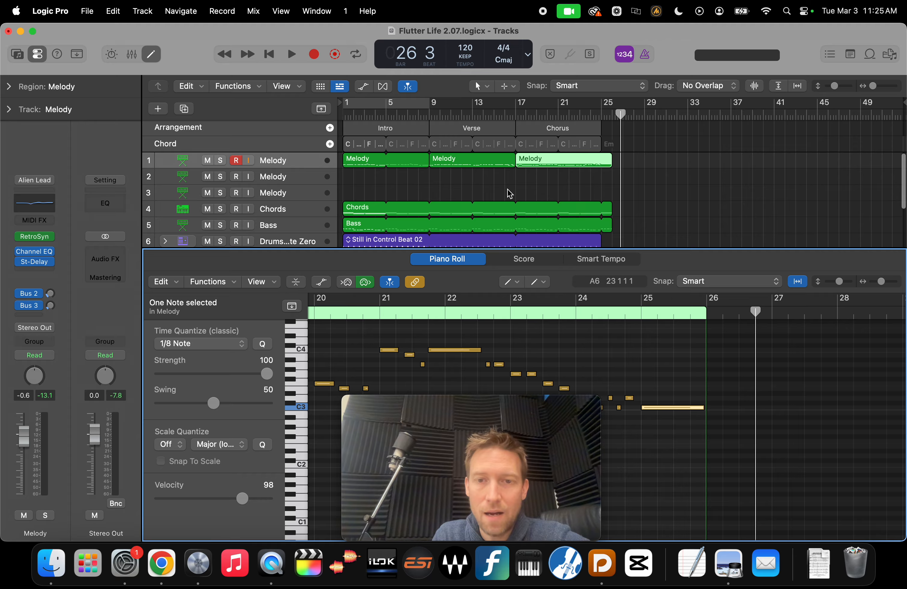
{"action": "left_click", "coordinate": [544, 167]}
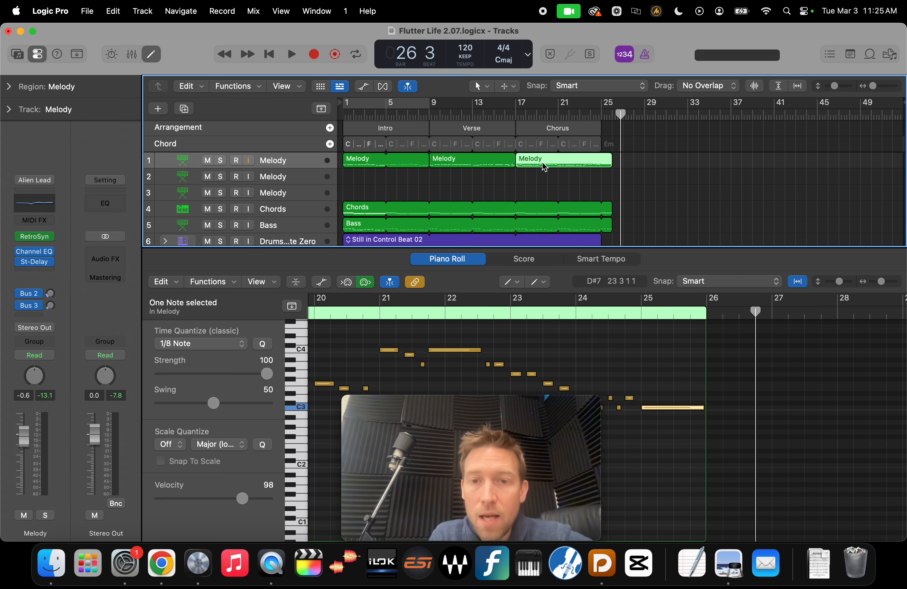
{"action": "left_click_drag", "start_coordinate": [544, 167], "coordinate": [545, 177]}
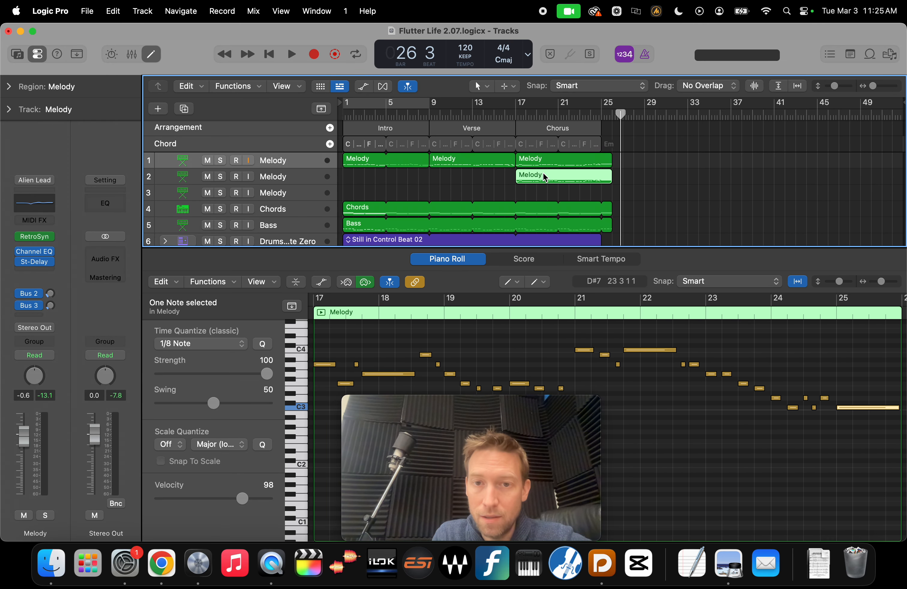
{"action": "double_click", "coordinate": [298, 177]}
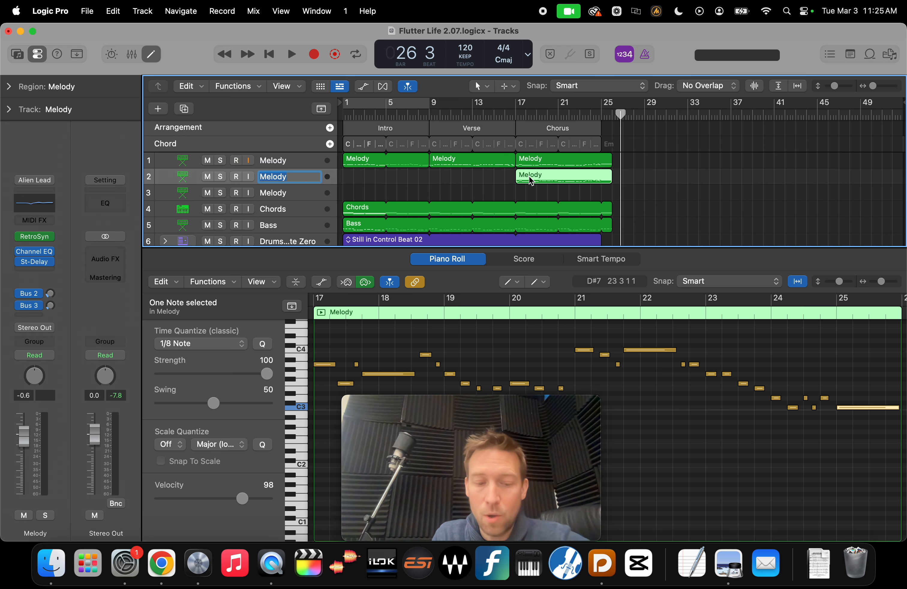
{"action": "left_click_drag", "start_coordinate": [530, 180], "coordinate": [530, 189]}
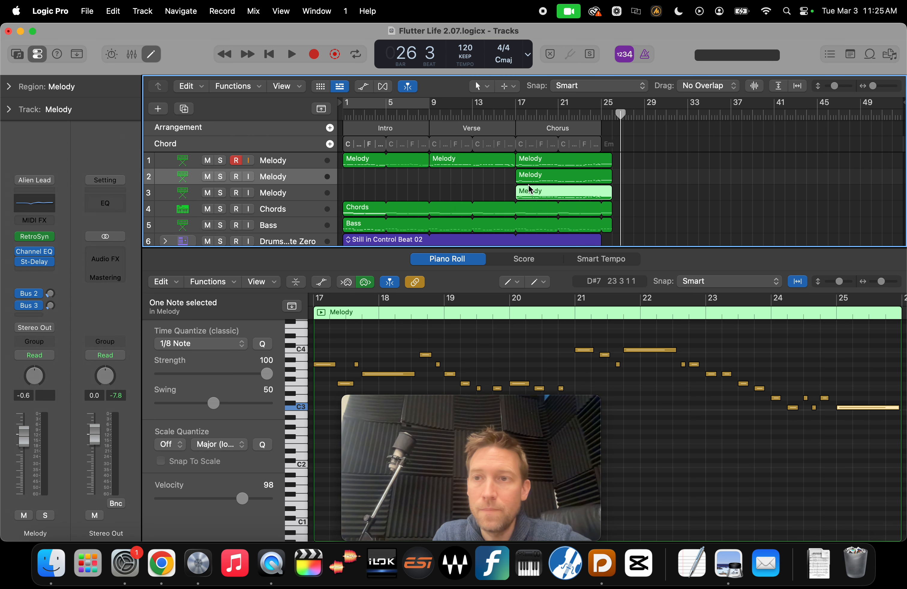
{"action": "left_click", "coordinate": [296, 194]}
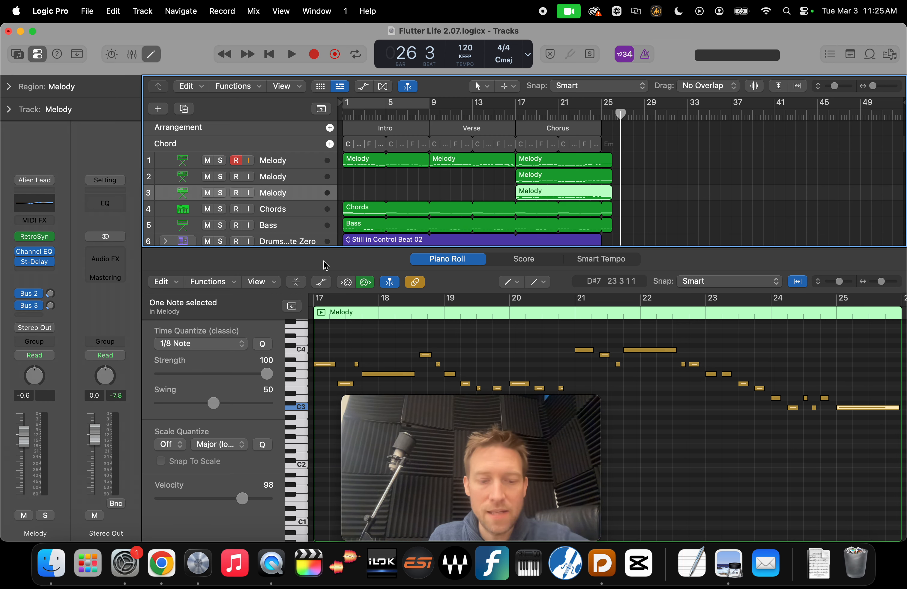
Close the Piano Roll, enlarge the tracks, and pan the second Melody track to +17 and the third to -22
{"action": "key", "text": "e"}
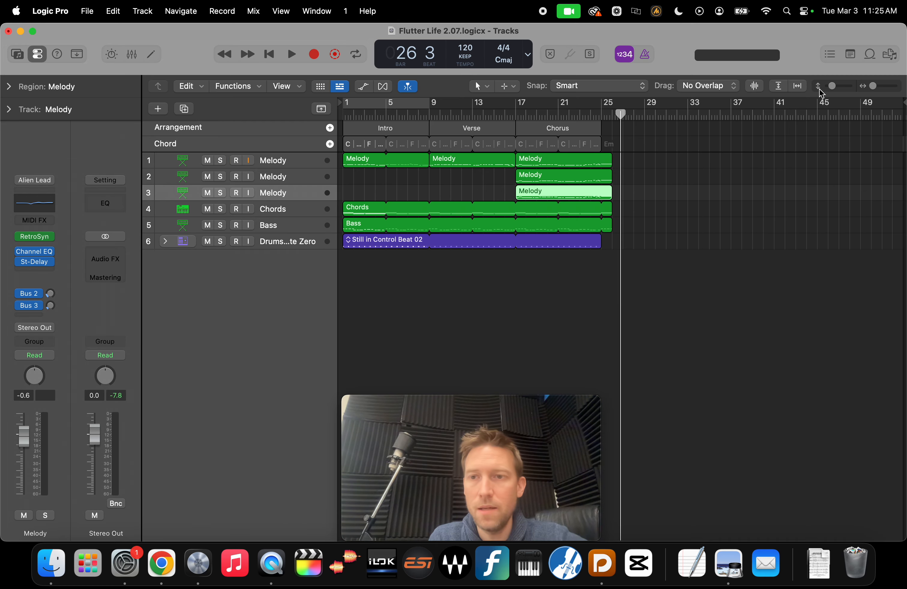
{"action": "left_click_drag", "start_coordinate": [833, 87], "coordinate": [845, 90]}
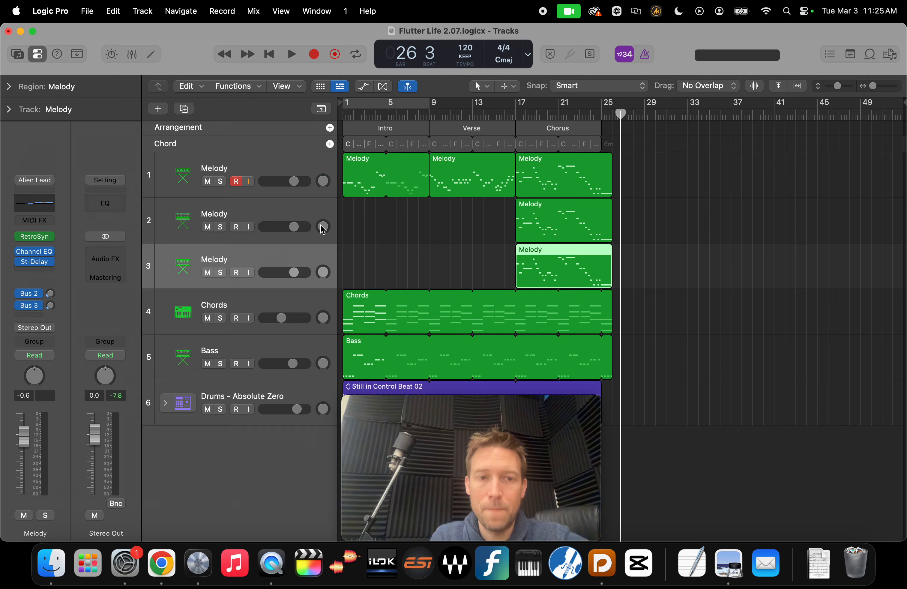
{"action": "left_click_drag", "start_coordinate": [324, 229], "coordinate": [324, 283]}
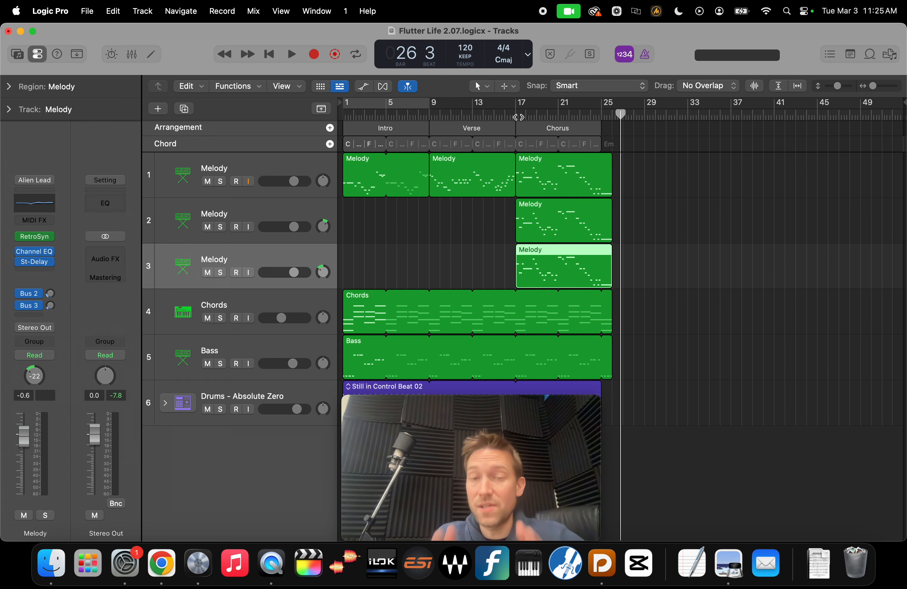
Rename the second Melody track as Melody Instrument Change
{"action": "left_click", "coordinate": [277, 213]}
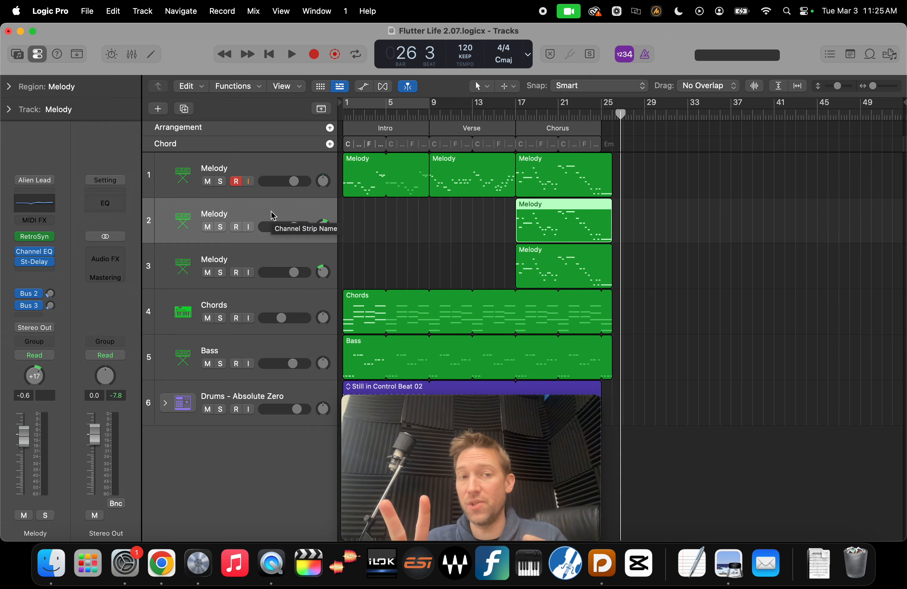
{"action": "double_click", "coordinate": [274, 214]}
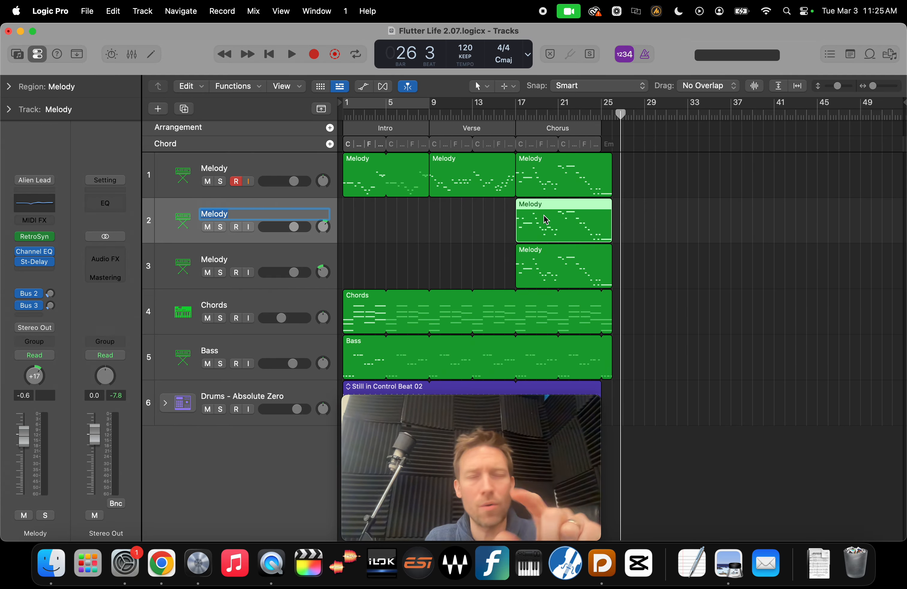
{"action": "left_click", "coordinate": [618, 113]}
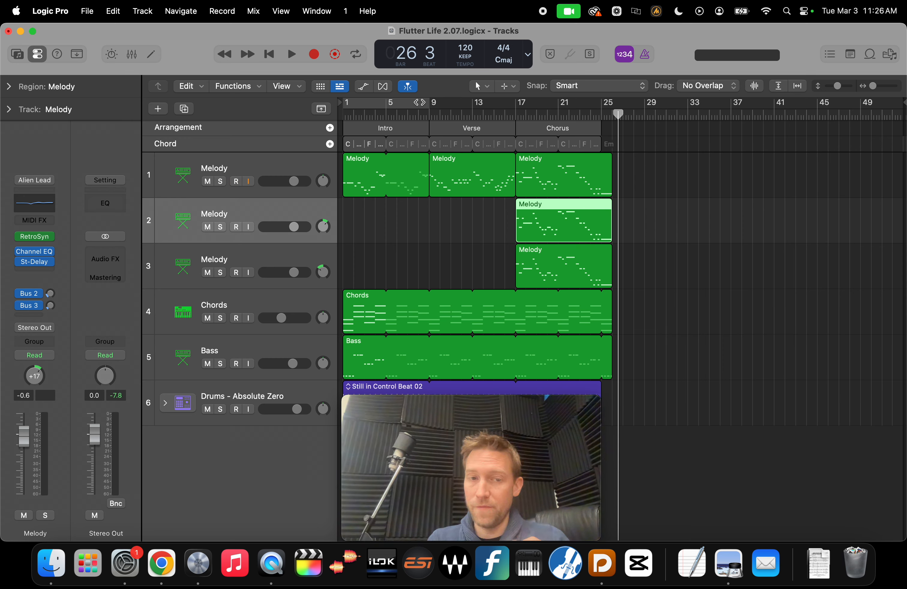
{"action": "left_click", "coordinate": [244, 213]}
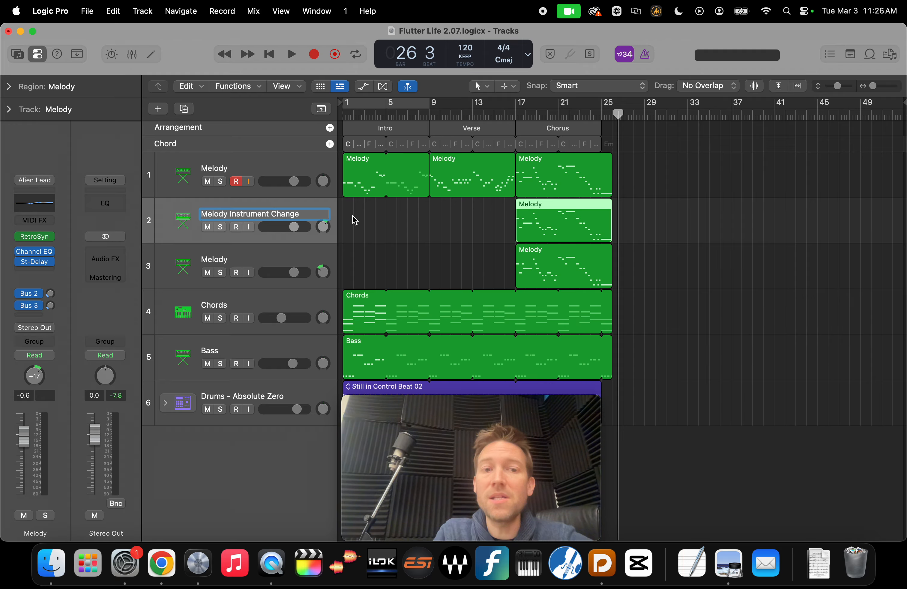
{"action": "key", "text": "Return"}
{"action": "left_click", "coordinate": [370, 225]}
{"action": "left_click", "coordinate": [552, 230]}
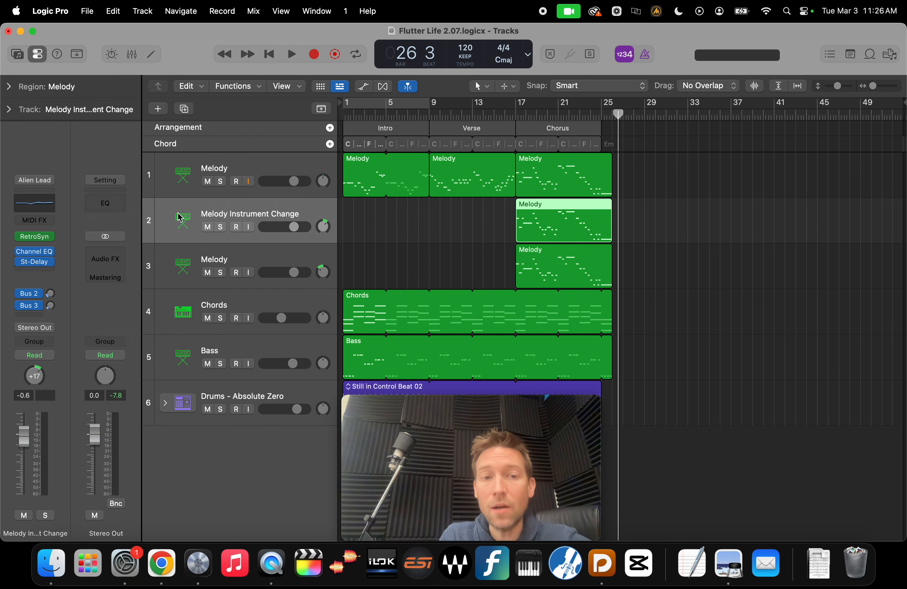
Load the Ethereal Mallets patch from the Mallets sounds onto the Melody Instrument Change track
{"action": "left_click", "coordinate": [16, 55]}
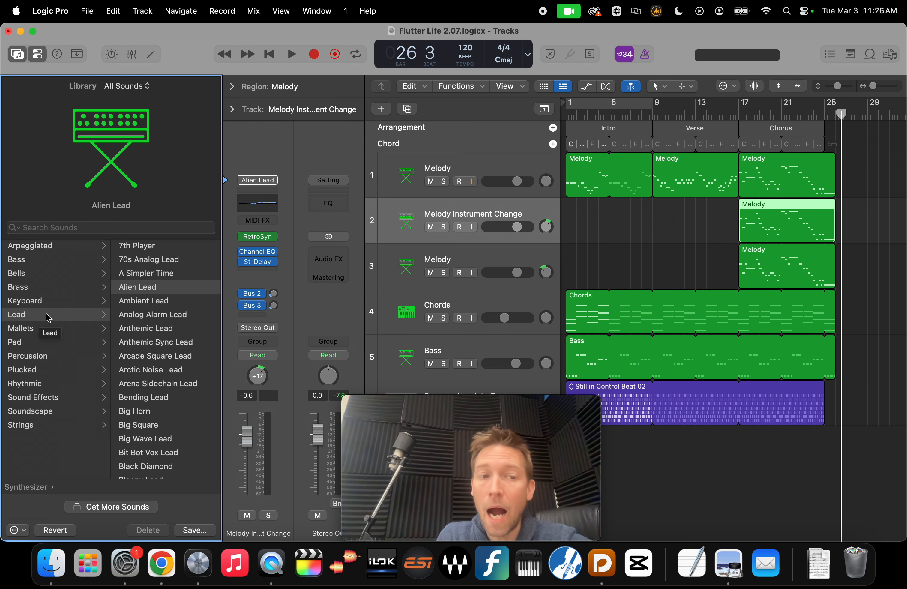
{"action": "scroll", "coordinate": [142, 350], "scroll_direction": "down", "scroll_amount": 5}
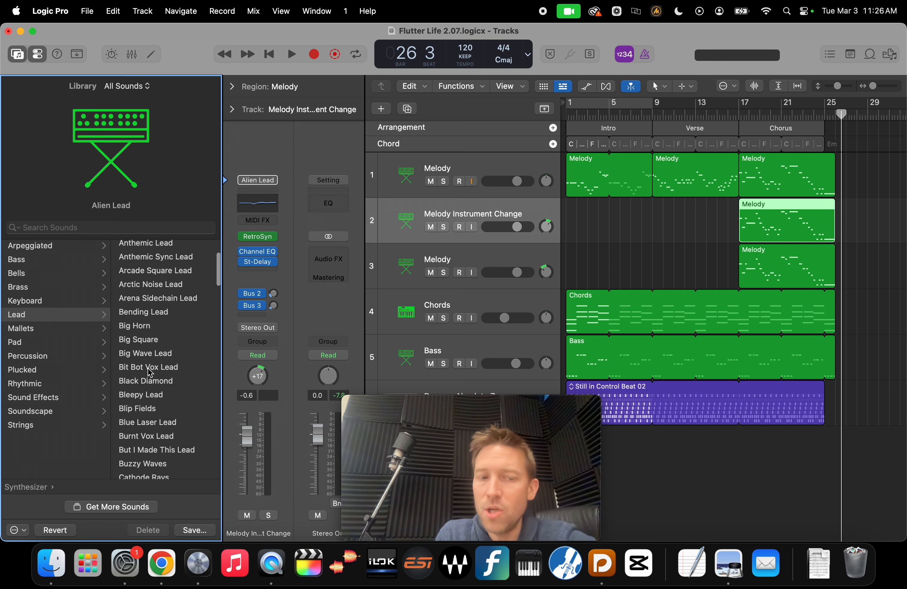
{"action": "scroll", "coordinate": [149, 371], "scroll_direction": "down", "scroll_amount": 20}
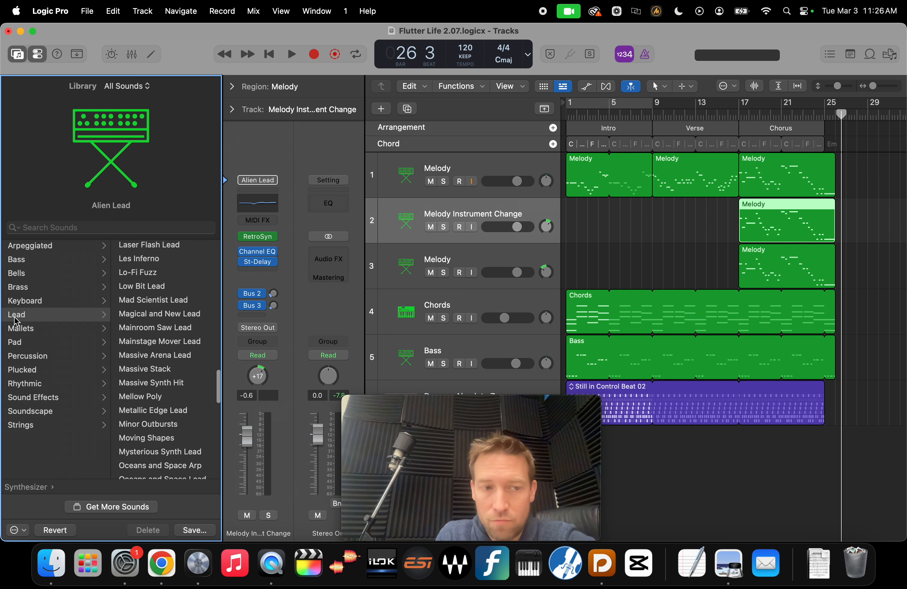
{"action": "left_click", "coordinate": [35, 332]}
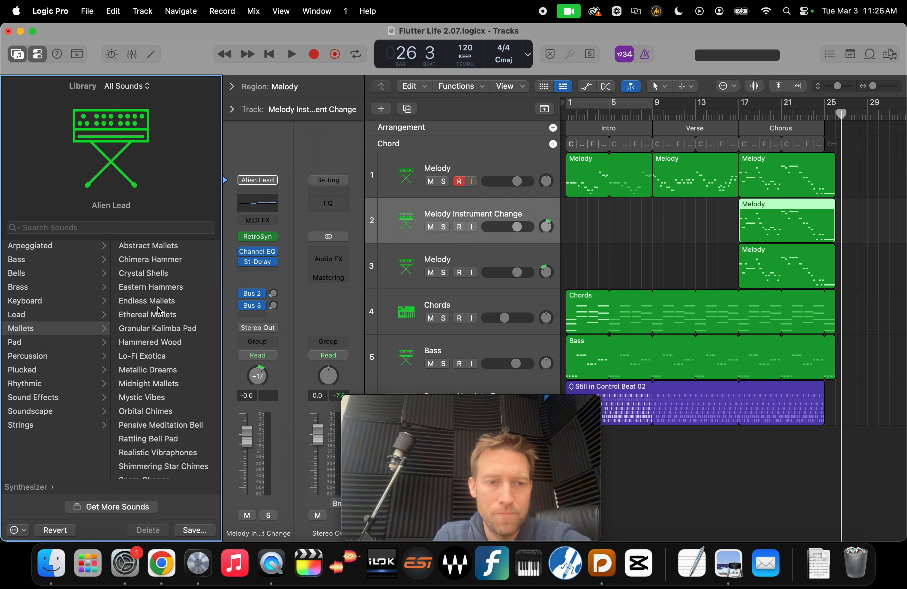
{"action": "left_click", "coordinate": [159, 315]}
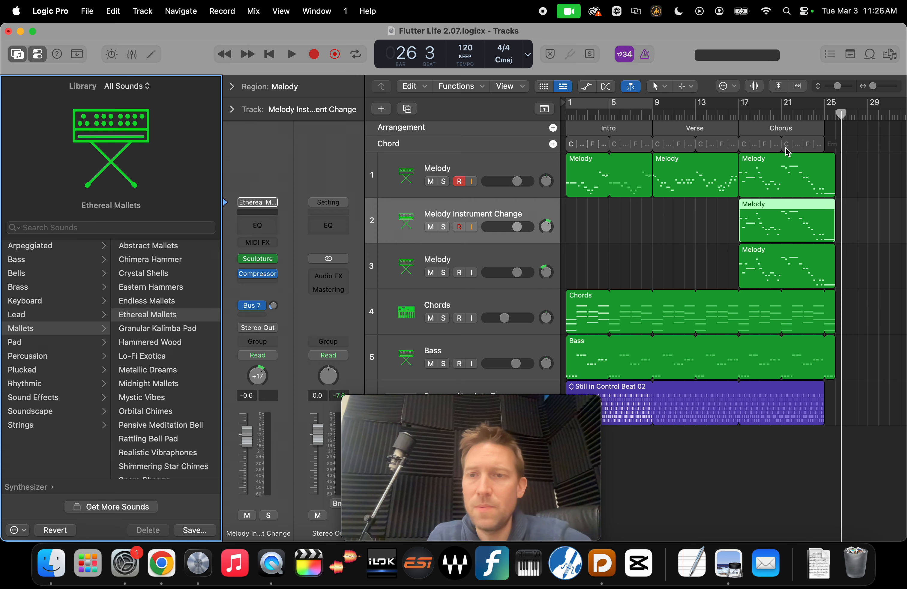
Audition the Melody Instrument Change track alone from bar 17, clearing its solo once playback is stopped
{"action": "left_click", "coordinate": [739, 116]}
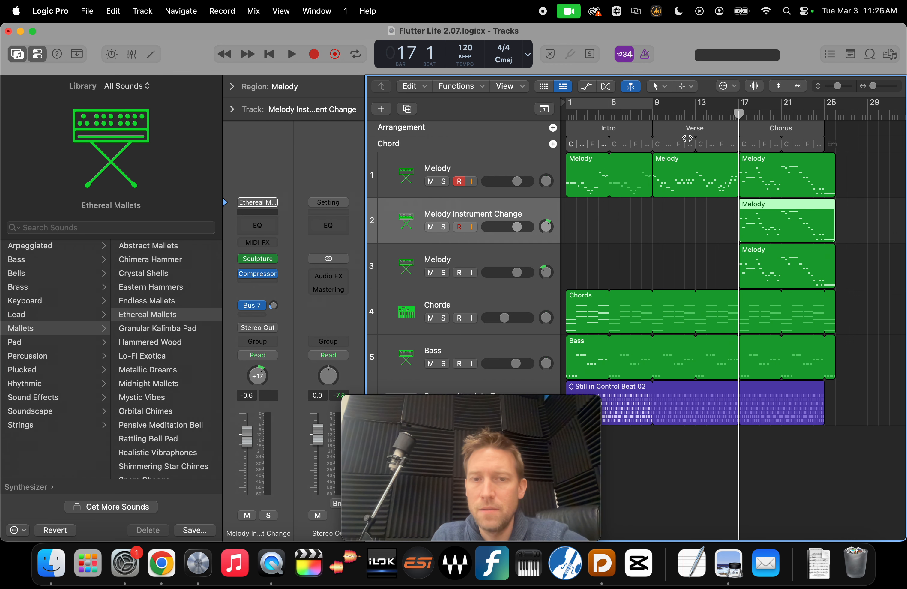
{"action": "left_click", "coordinate": [444, 227]}
{"action": "key", "text": "space"}
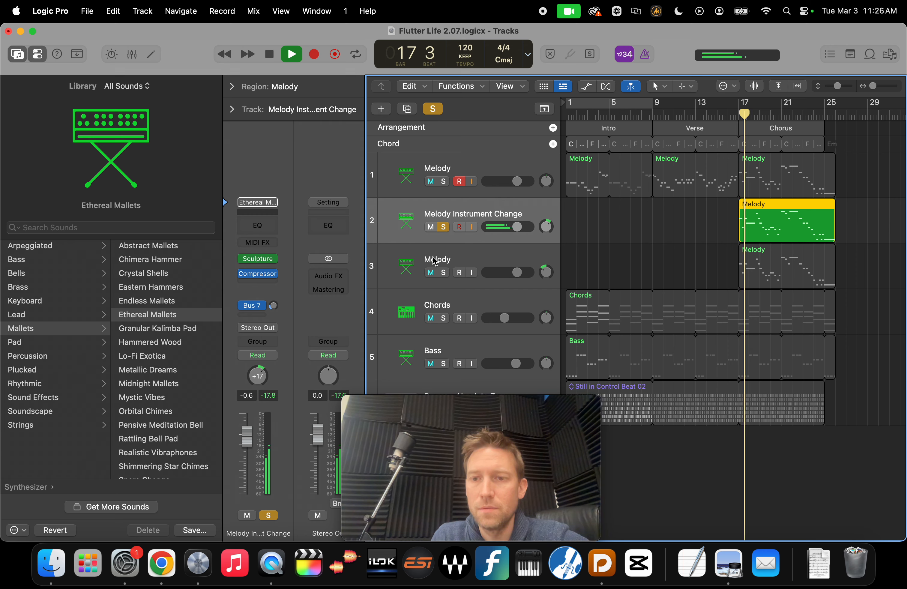
{"action": "key", "text": "space"}
{"action": "left_click", "coordinate": [445, 228]}
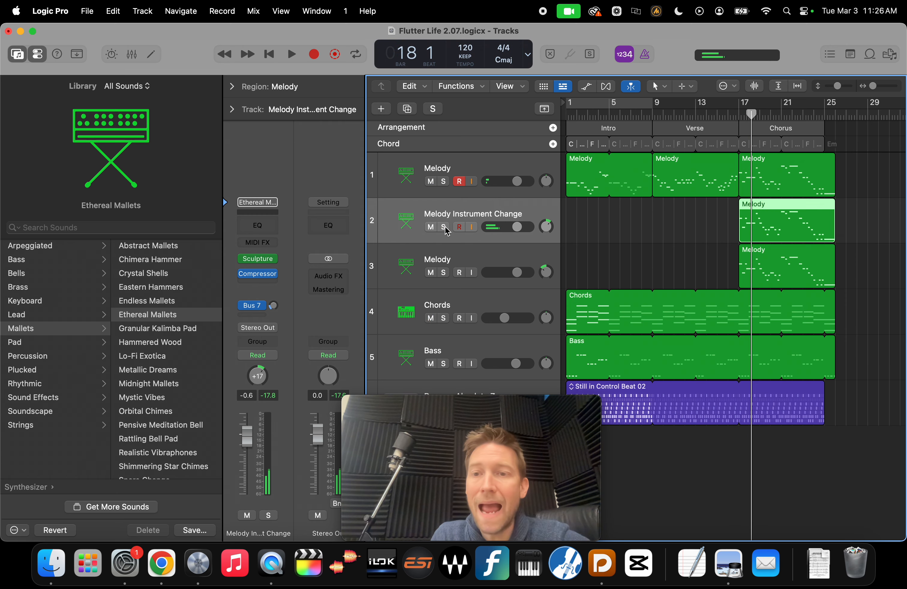
Solo the Melody and Melody Instrument Change tracks together and play them from the start of the Chorus
{"action": "left_click", "coordinate": [444, 182]}
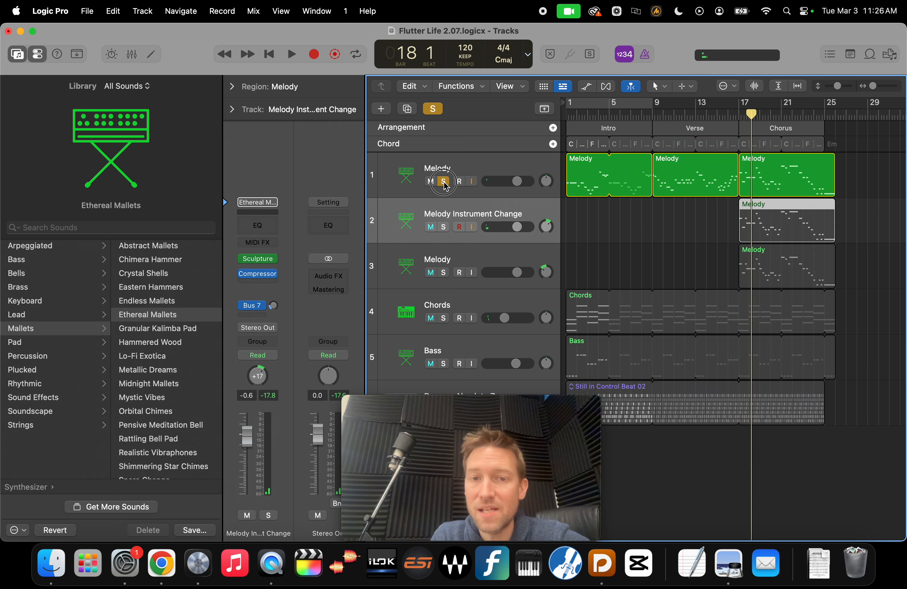
{"action": "left_click", "coordinate": [444, 227]}
{"action": "left_click_drag", "start_coordinate": [751, 116], "coordinate": [737, 115]}
{"action": "key", "text": "space"}
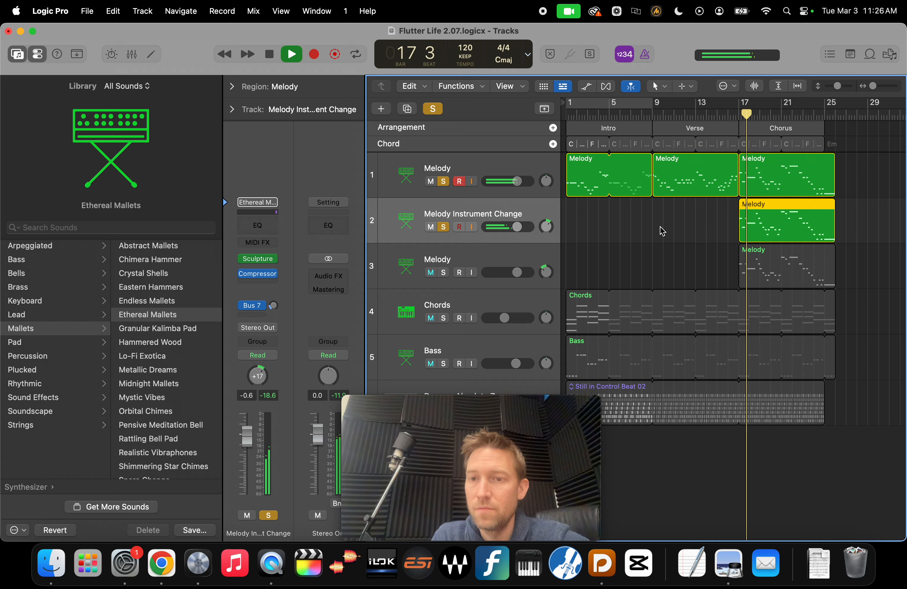
Compare the first two melody tracks by alternating their solos during playback, and replay both together from bar 16
{"action": "left_click", "coordinate": [443, 227]}
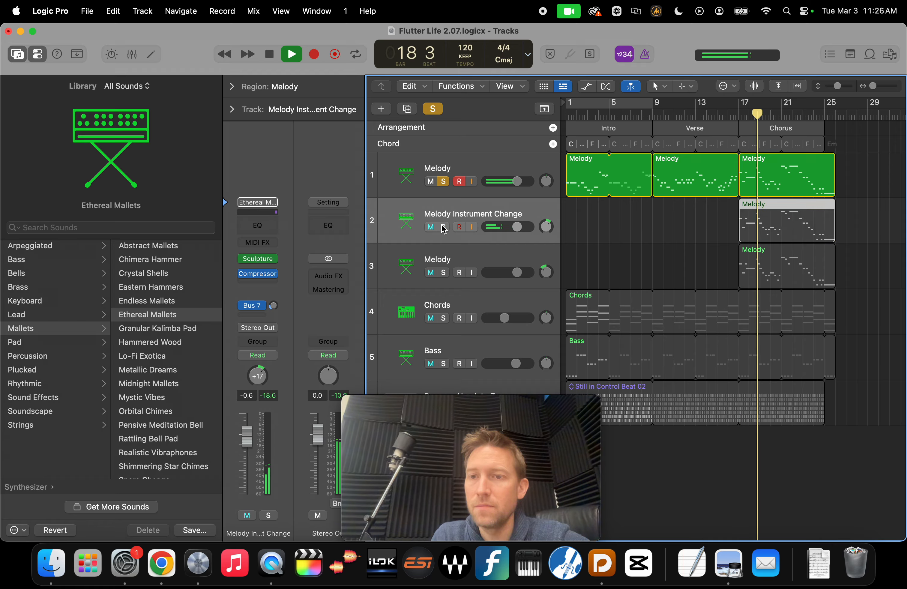
{"action": "left_click", "coordinate": [444, 181]}
{"action": "left_click", "coordinate": [444, 228]}
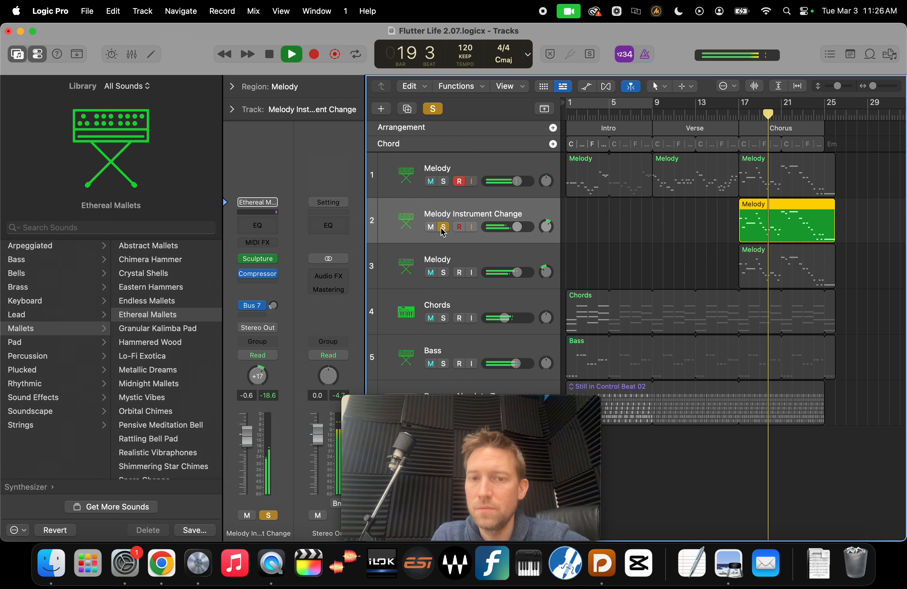
{"action": "left_click", "coordinate": [443, 181]}
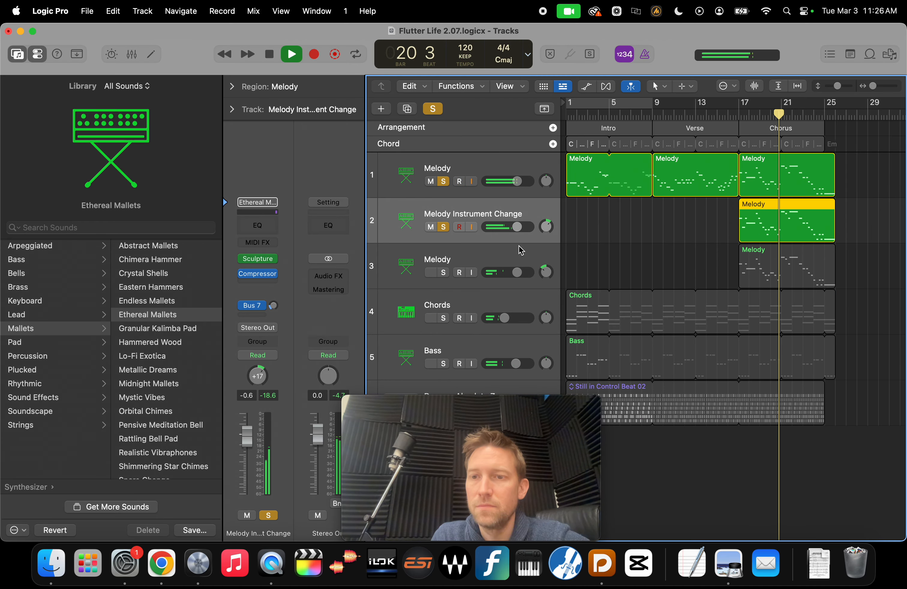
{"action": "key", "text": "space"}
{"action": "left_click", "coordinate": [730, 115]}
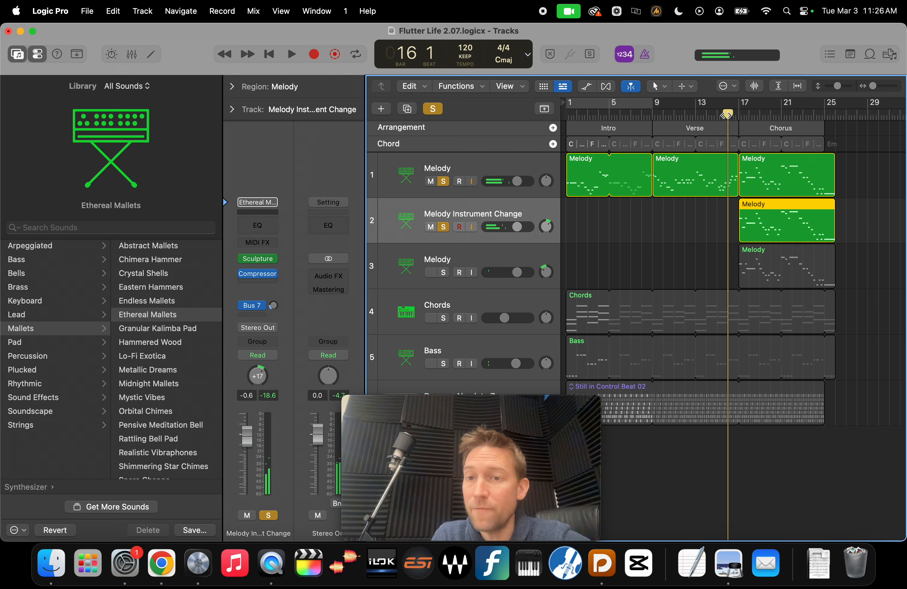
{"action": "key", "text": "space"}
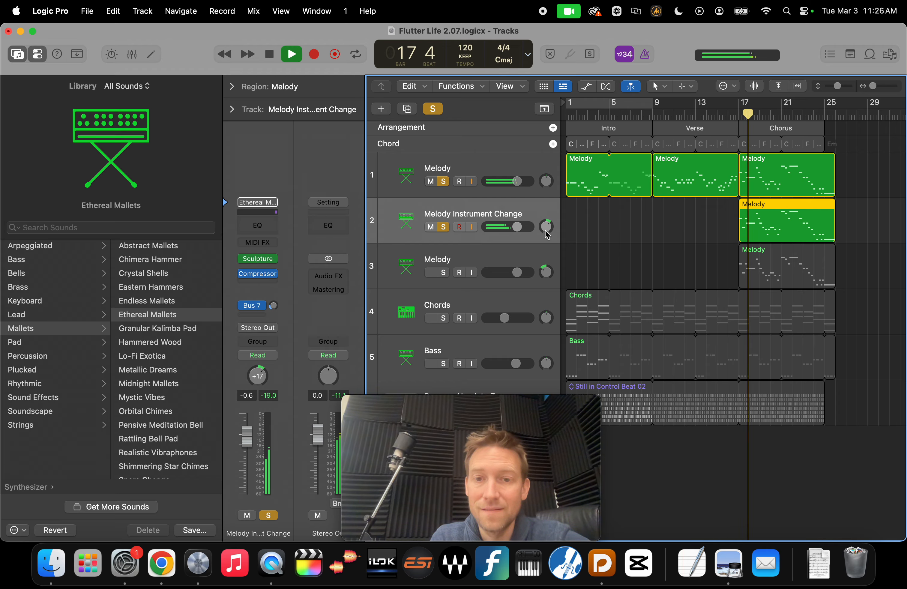
{"action": "key", "text": "space"}
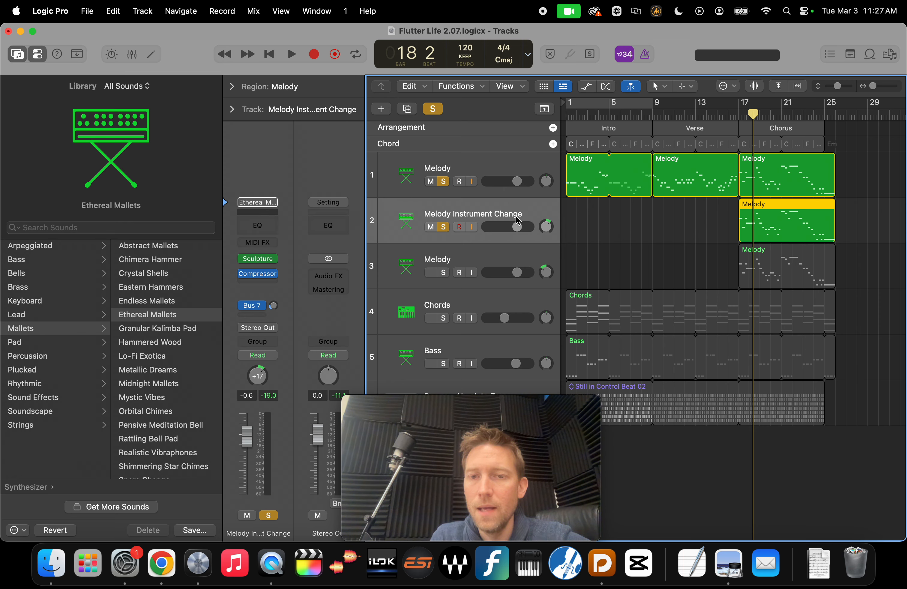
Raise the Melody Instrument Change track's volume to 0.1 dB and play back the two soloed melodies
{"action": "left_click", "coordinate": [516, 227]}
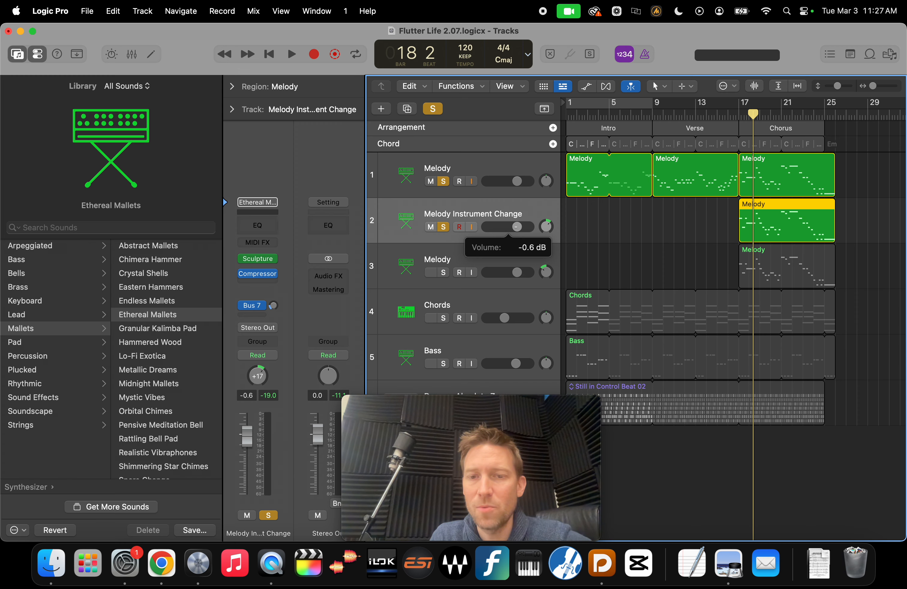
{"action": "left_click_drag", "start_coordinate": [516, 227], "coordinate": [518, 228]}
{"action": "key", "text": "space"}
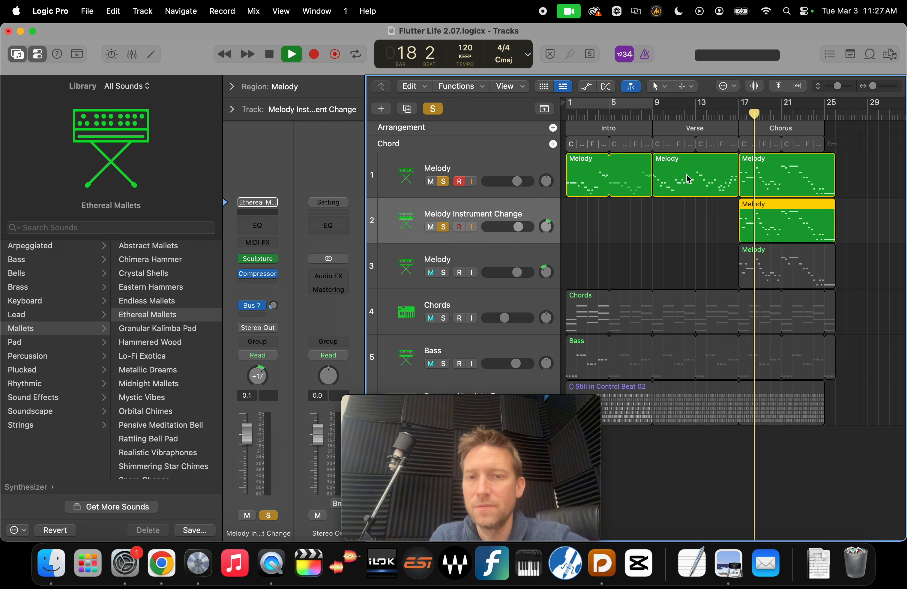
{"action": "key", "text": "space"}
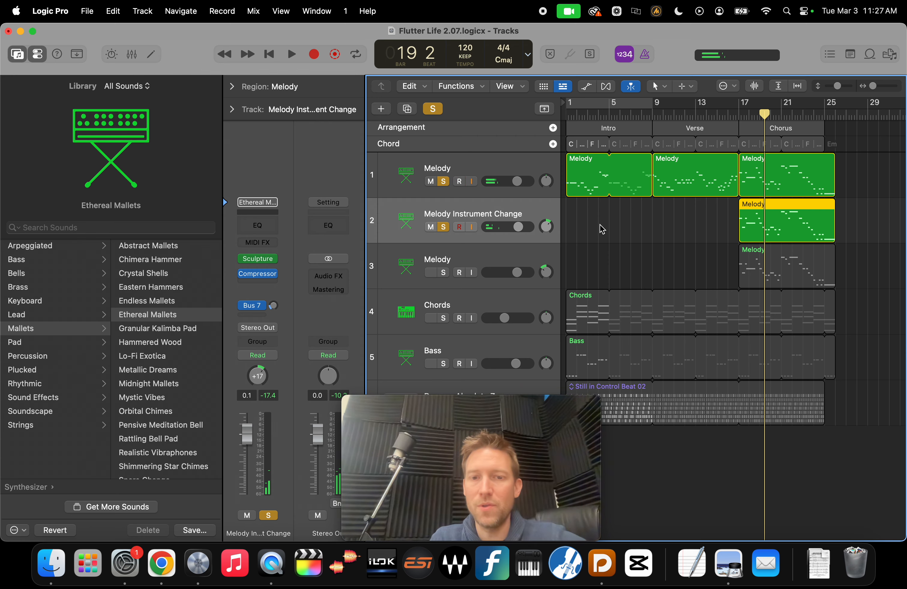
Unsolo the Melody Instrument Change track and rename the third Melody track as Melody Pitch Change
{"action": "left_click", "coordinate": [448, 228]}
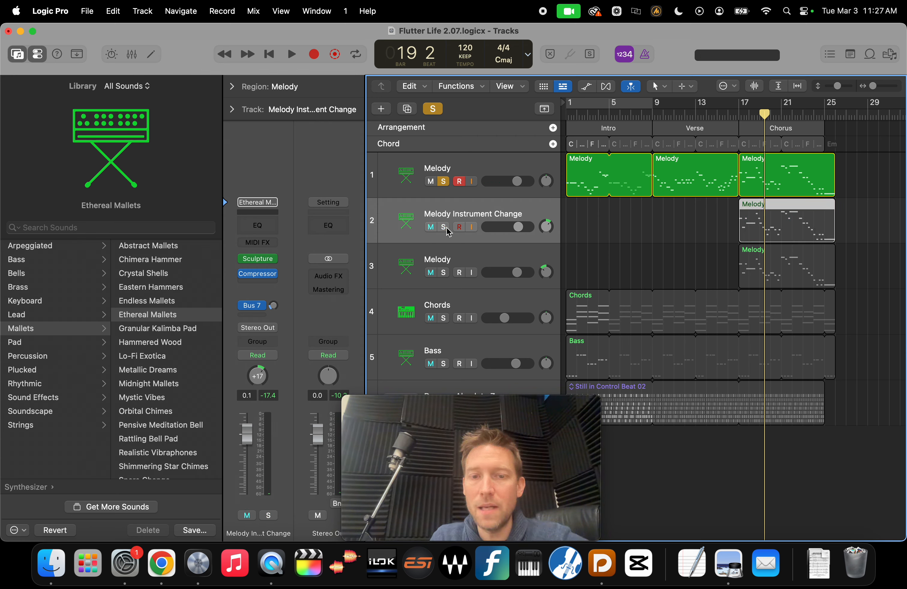
{"action": "left_click", "coordinate": [463, 261]}
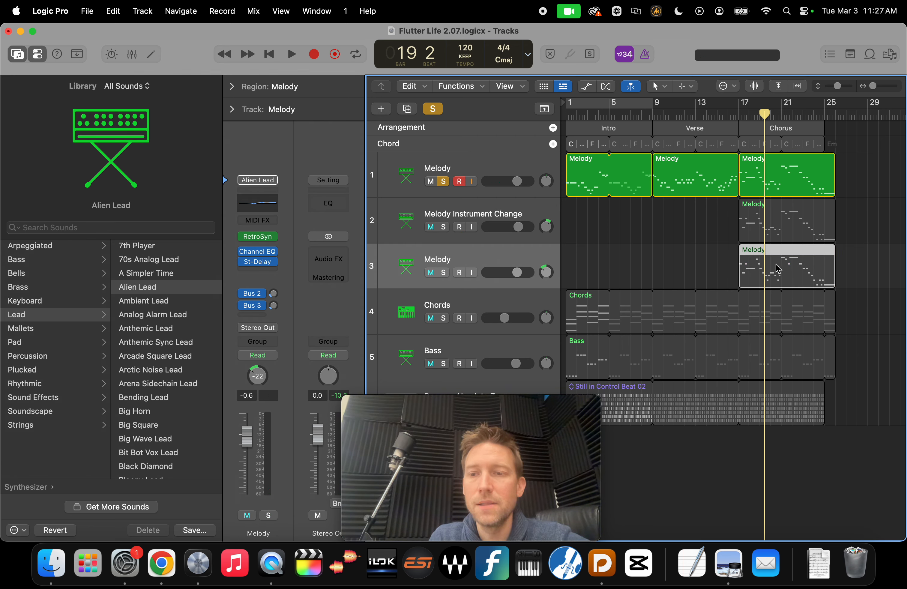
{"action": "double_click", "coordinate": [458, 260]}
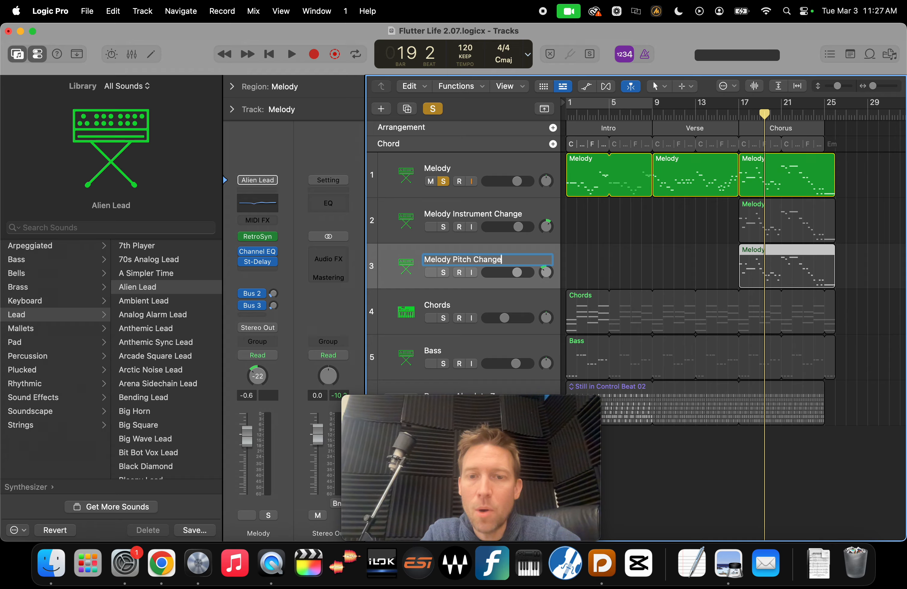
{"action": "left_click", "coordinate": [594, 257]}
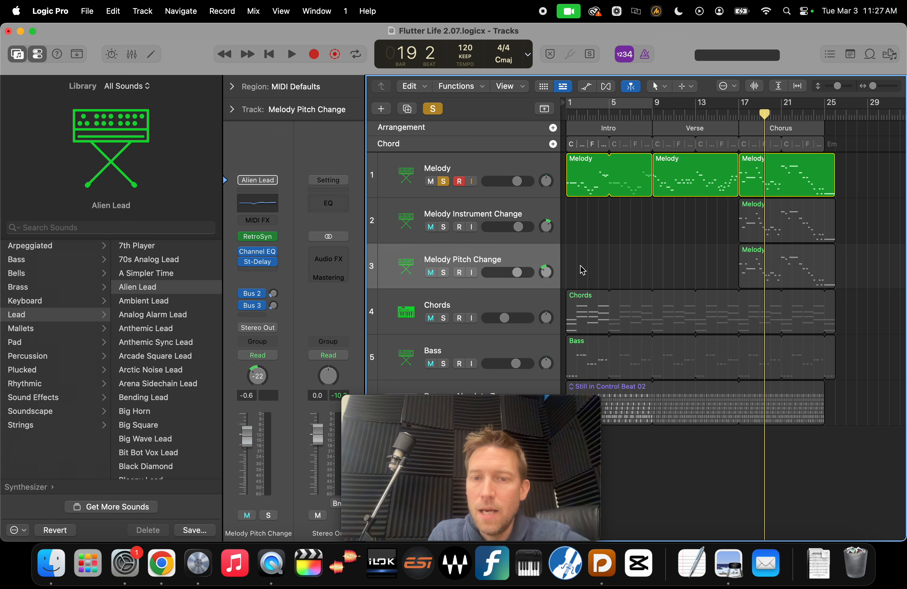
Open the Melody Pitch Change track's Chorus region in the Piano Roll and solo the track
{"action": "left_click", "coordinate": [450, 274]}
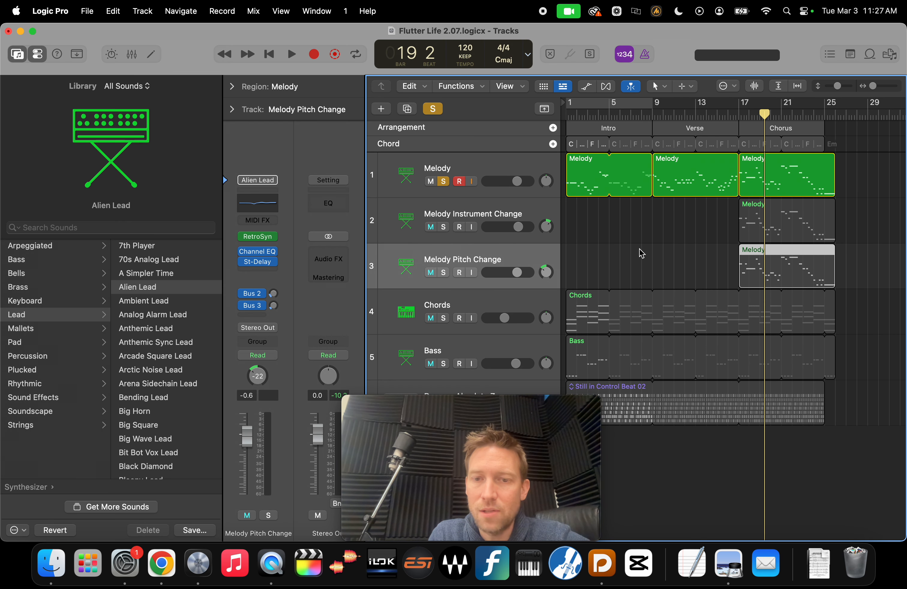
{"action": "double_click", "coordinate": [783, 263]}
{"action": "left_click", "coordinate": [450, 234]}
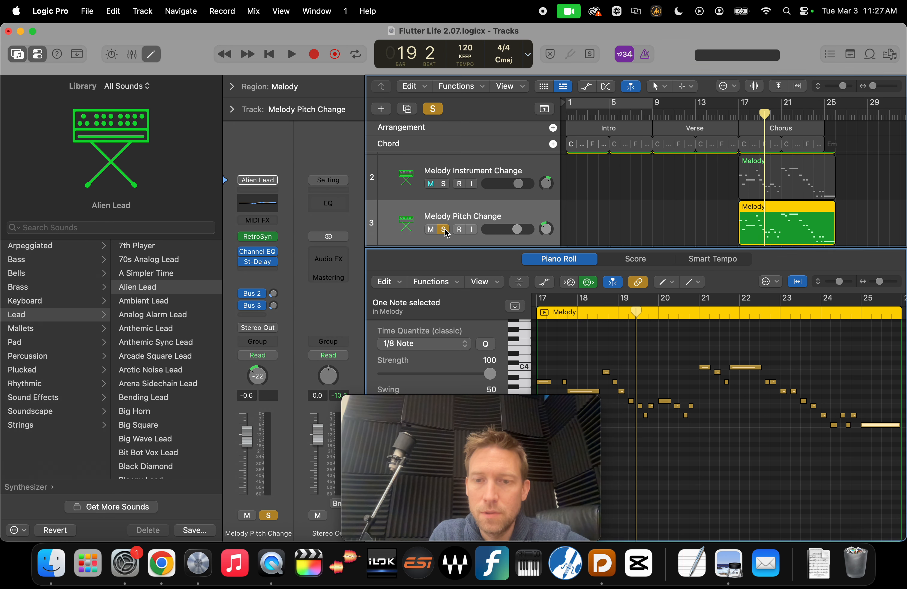
Using the Pointer tool, select all notes in the Melody Pitch Change region and transpose them down one octave
{"action": "left_click", "coordinate": [599, 343]}
{"action": "key", "text": "super+z"}
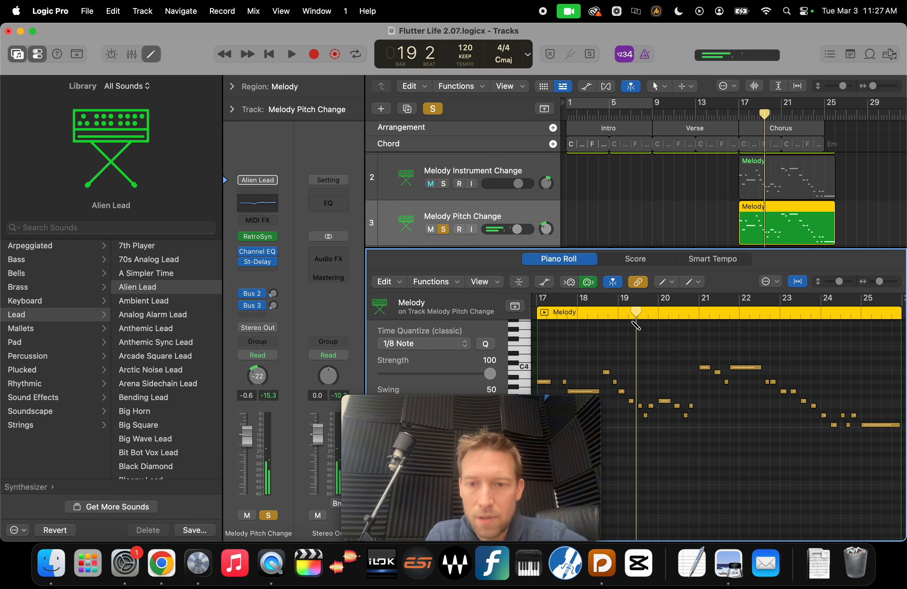
{"action": "left_click", "coordinate": [662, 283]}
{"action": "left_click", "coordinate": [675, 296]}
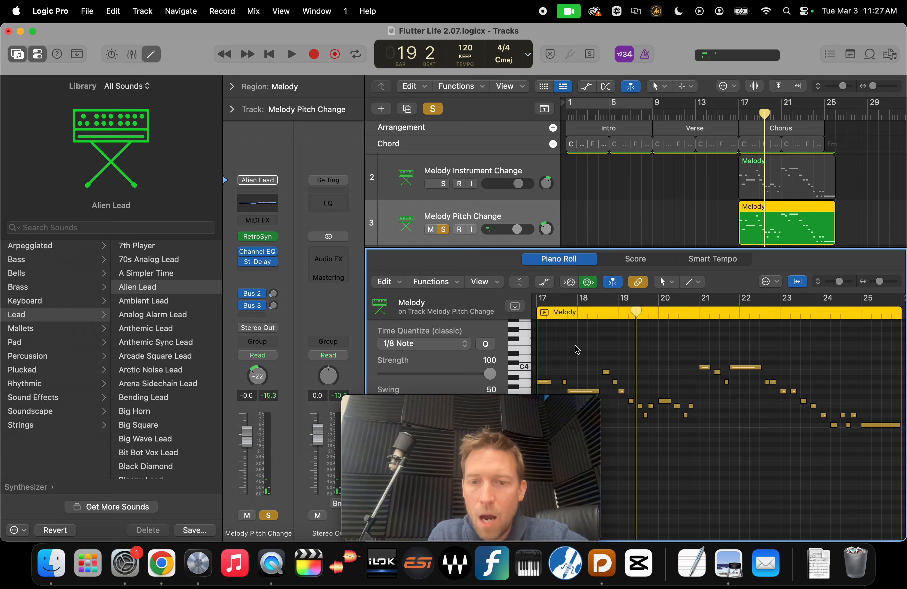
{"action": "key", "text": "super+a"}
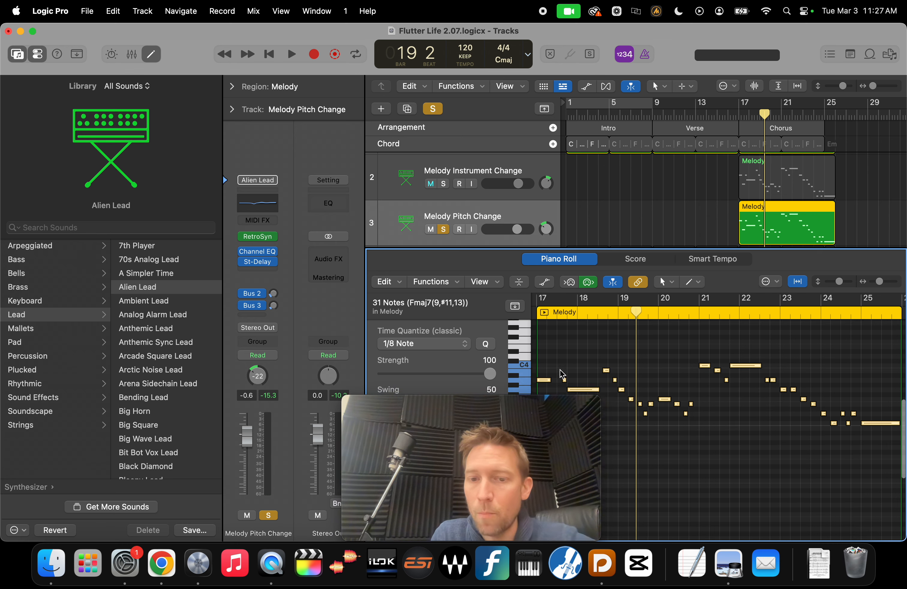
{"action": "scroll", "coordinate": [561, 373], "scroll_direction": "down", "scroll_amount": 3}
{"action": "scroll", "coordinate": [559, 370], "scroll_direction": "down", "scroll_amount": 1}
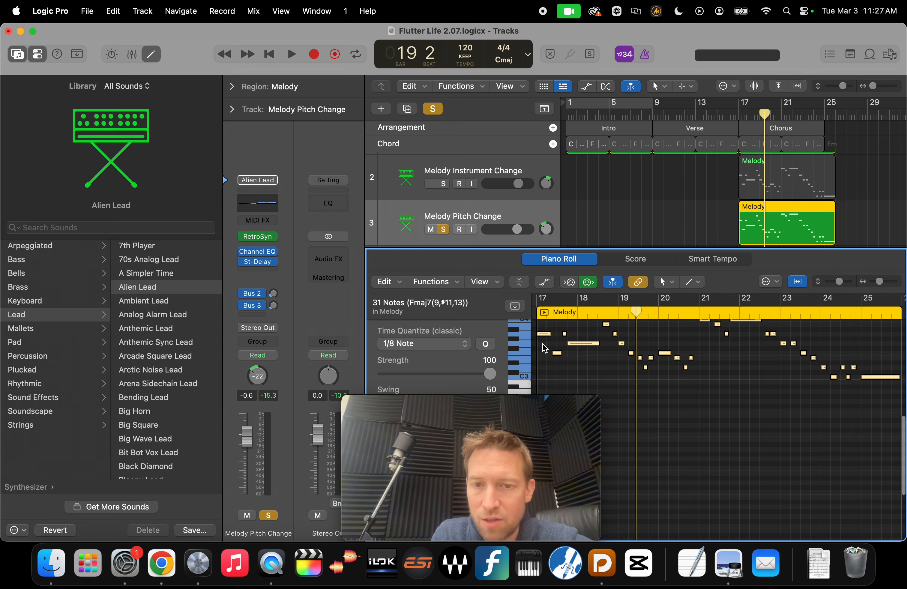
{"action": "scroll", "coordinate": [543, 347], "scroll_direction": "up", "scroll_amount": 1}
{"action": "left_click_drag", "start_coordinate": [536, 421], "coordinate": [413, 311]}
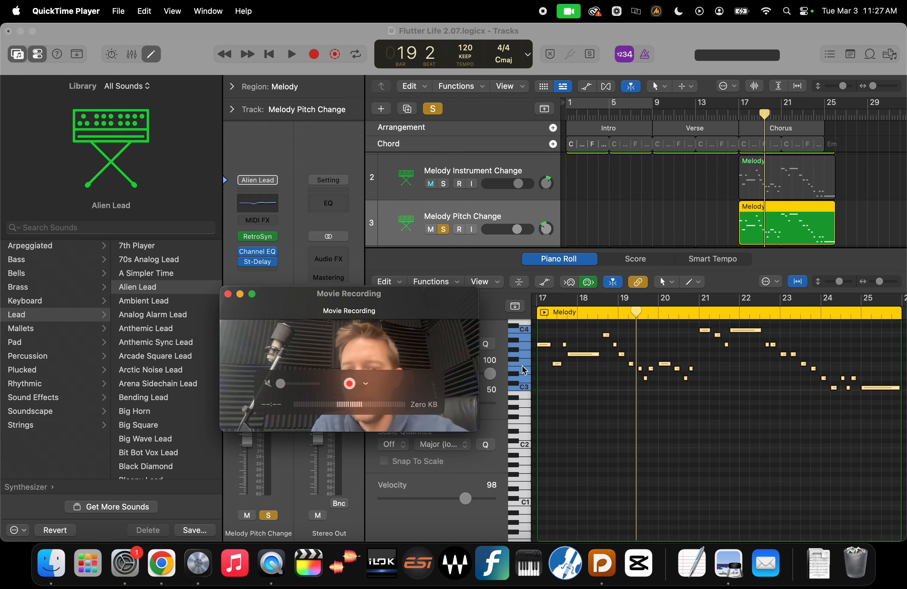
{"action": "left_click", "coordinate": [547, 346]}
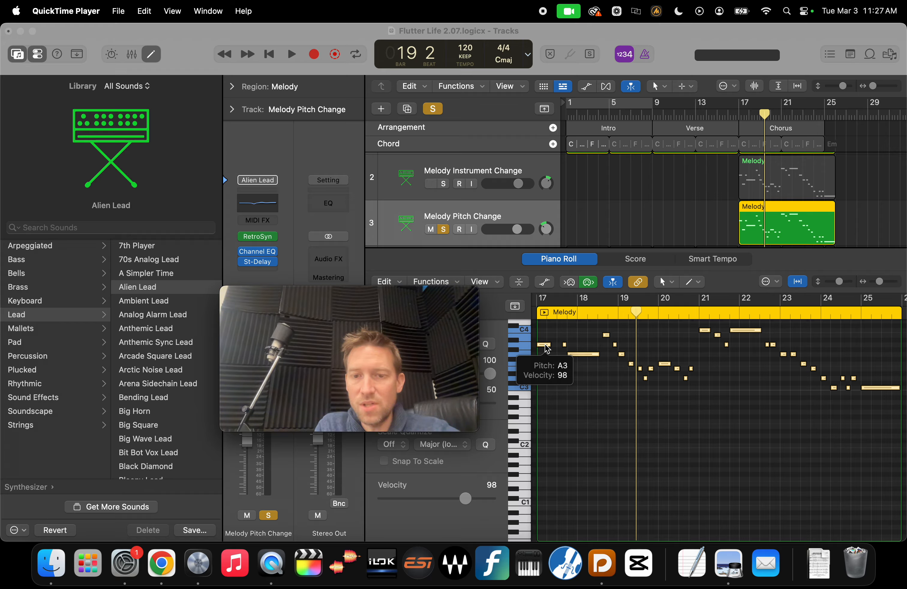
{"action": "left_click_drag", "start_coordinate": [547, 348], "coordinate": [549, 408]}
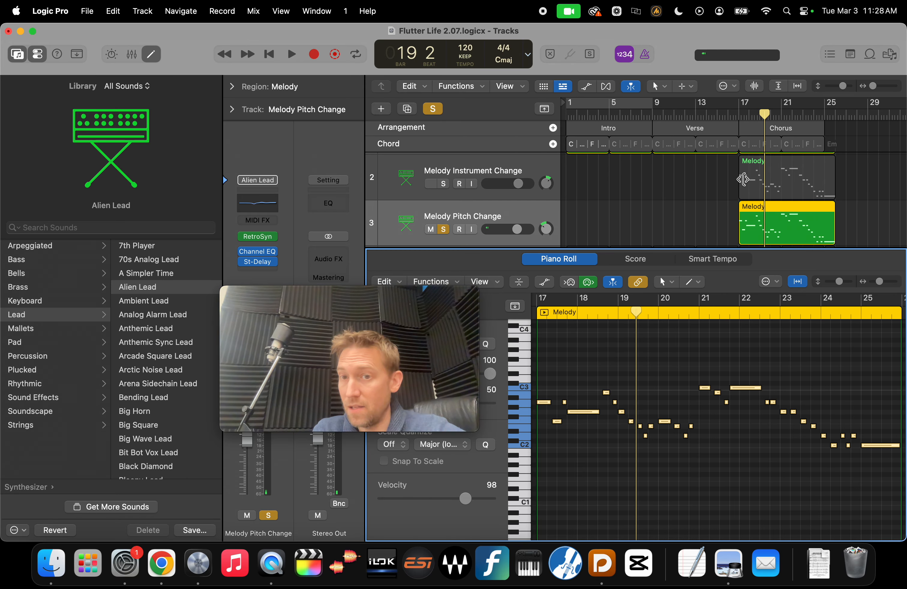
Play the soloed Melody and Melody Pitch Change tracks together from the start of the Chorus at bar 17
{"action": "scroll", "coordinate": [637, 189], "scroll_direction": "up", "scroll_amount": 2}
{"action": "scroll", "coordinate": [440, 222], "scroll_direction": "down", "scroll_amount": 2}
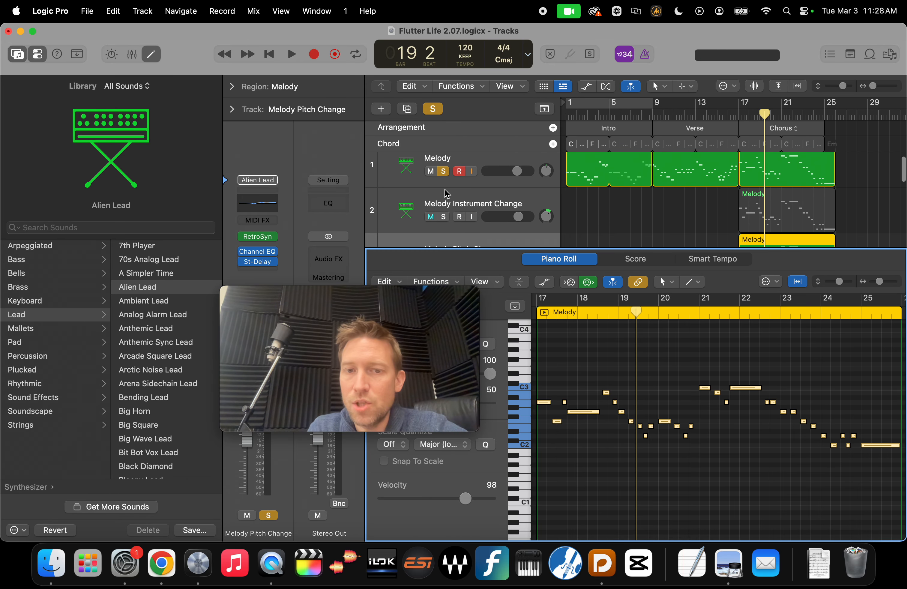
{"action": "scroll", "coordinate": [613, 143], "scroll_direction": "up", "scroll_amount": 2}
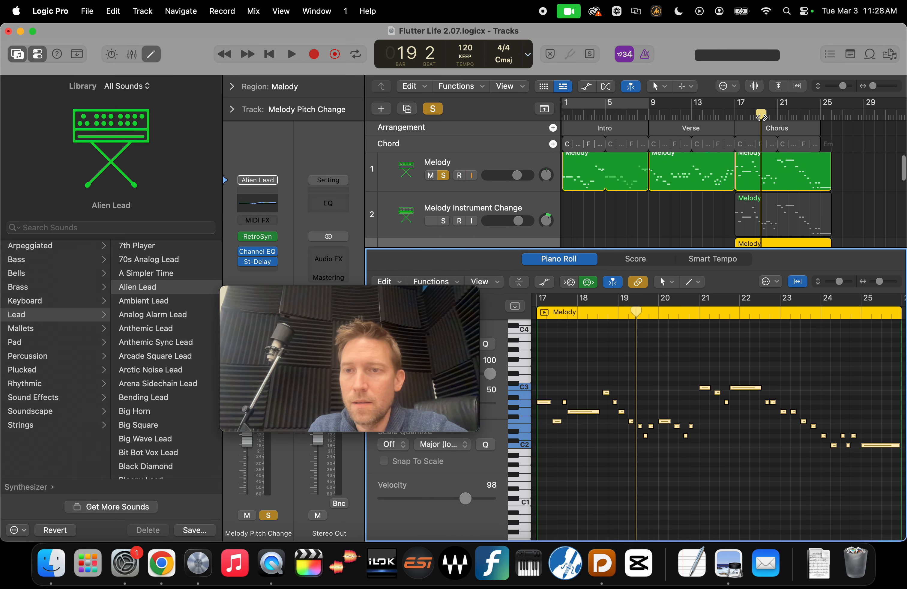
{"action": "left_click_drag", "start_coordinate": [749, 113], "coordinate": [733, 115]}
{"action": "key", "text": "space"}
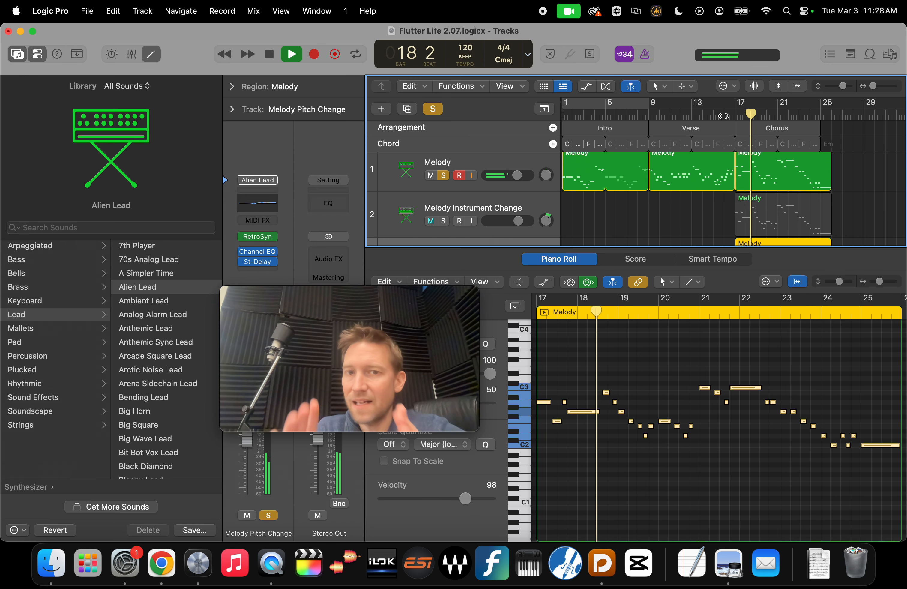
Lower the Melody Pitch Change track's volume to about -4.3 dB and play the Chorus briefly from bar 17
{"action": "key", "text": "space"}
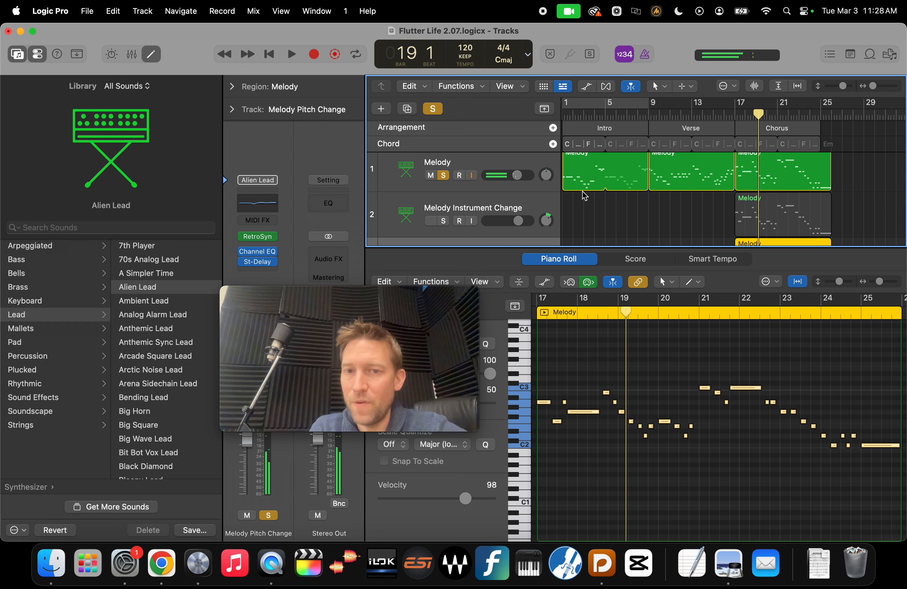
{"action": "scroll", "coordinate": [574, 199], "scroll_direction": "down", "scroll_amount": 5}
{"action": "scroll", "coordinate": [551, 207], "scroll_direction": "right", "scroll_amount": 2}
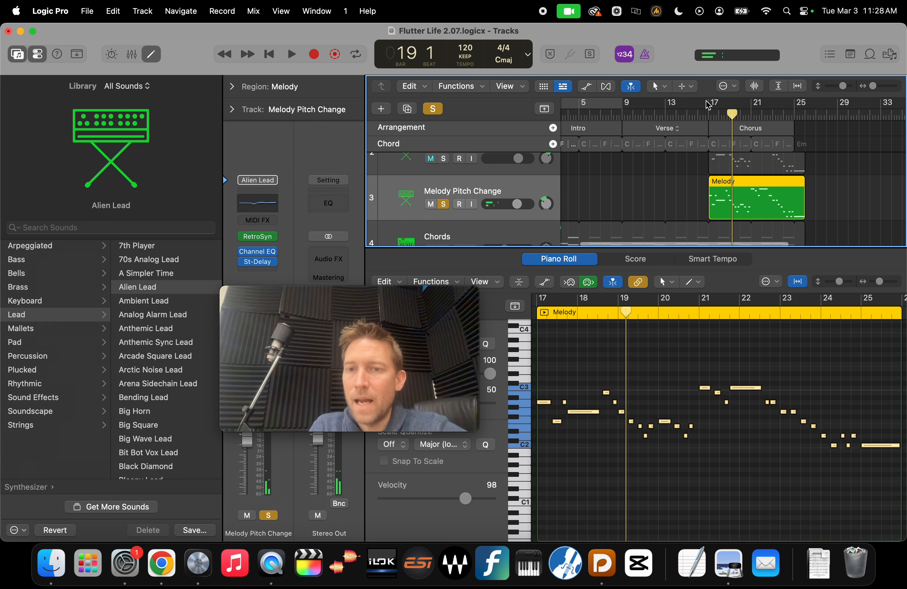
{"action": "left_click", "coordinate": [687, 109]}
{"action": "left_click_drag", "start_coordinate": [517, 204], "coordinate": [500, 203]}
{"action": "key", "text": "space"}
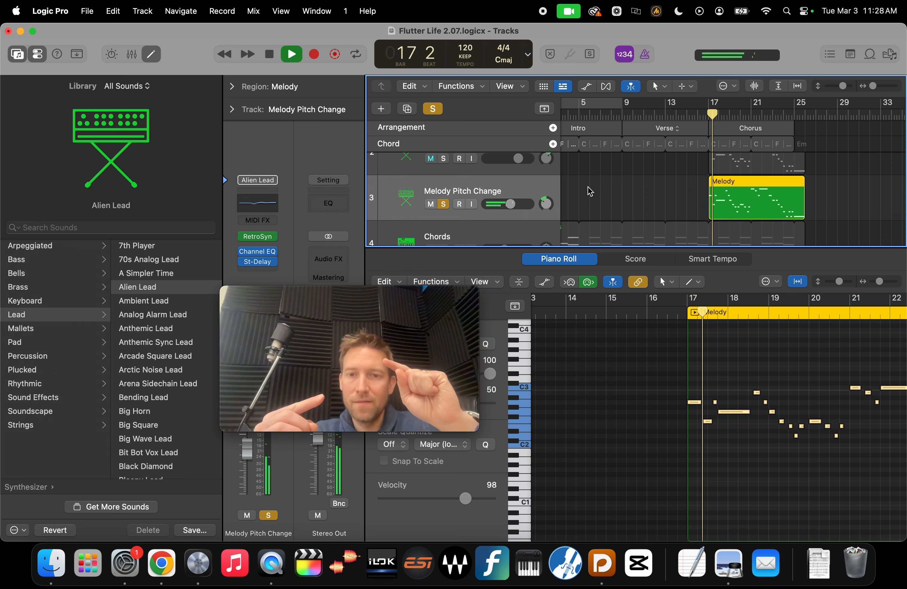
{"action": "key", "text": "space"}
Solo the Melody Instrument Change track as well and listen to all three melody tracks together in the Chorus
{"action": "scroll", "coordinate": [494, 184], "scroll_direction": "up", "scroll_amount": 2}
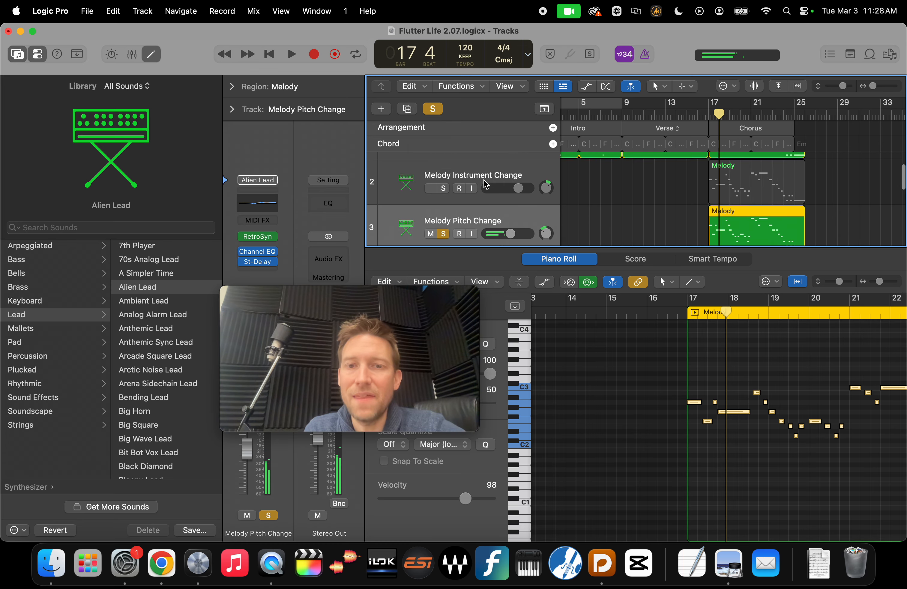
{"action": "left_click", "coordinate": [444, 196]}
{"action": "key", "text": "space"}
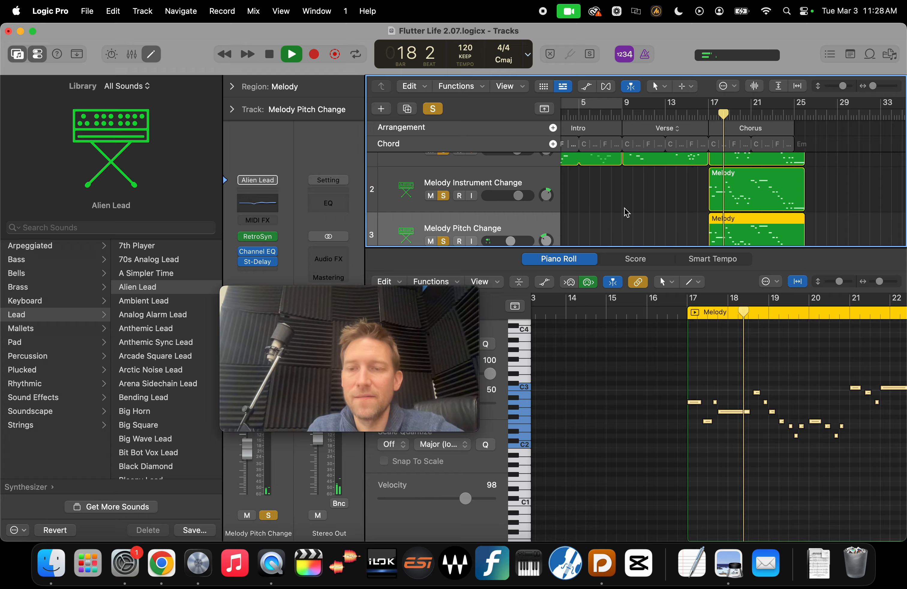
{"action": "scroll", "coordinate": [646, 216], "scroll_direction": "down", "scroll_amount": 2}
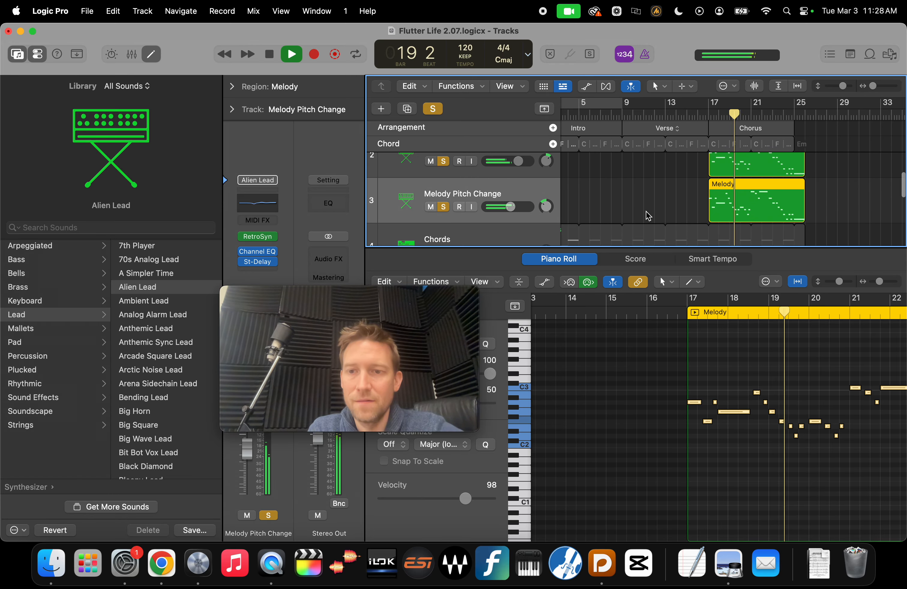
{"action": "key", "text": "space"}
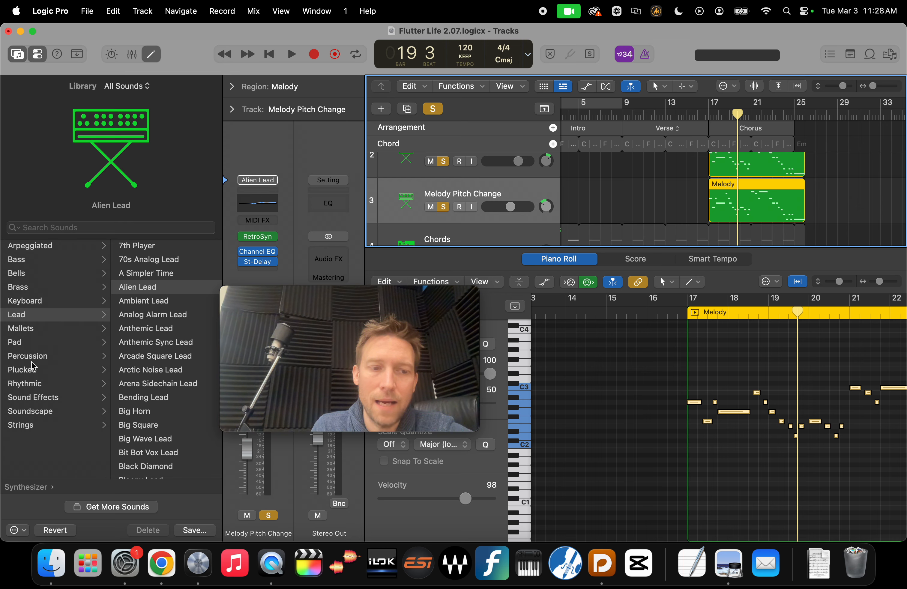
Try the Dusty Strings synthesizer sound on the Melody Pitch Change track, playing the Chorus from bar 17
{"action": "left_click", "coordinate": [34, 316]}
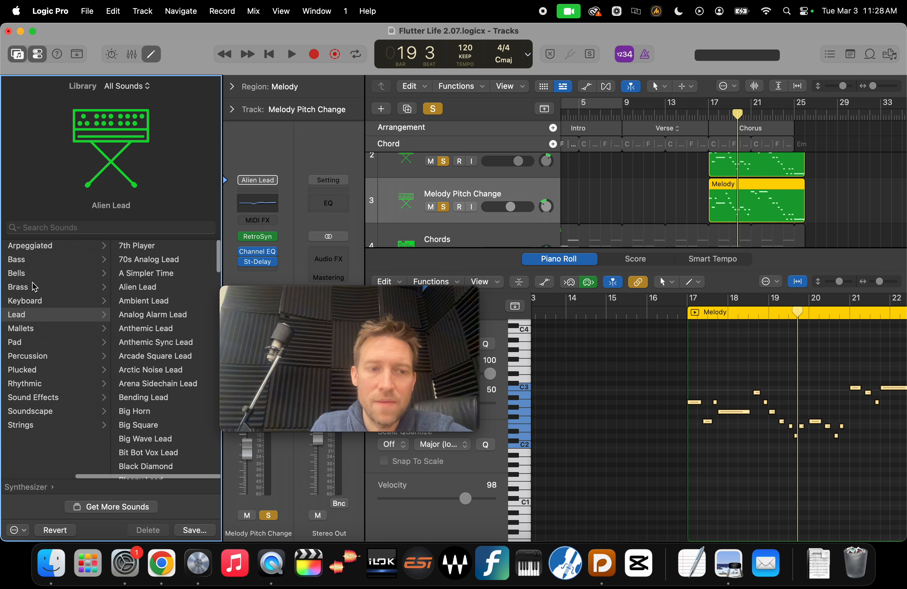
{"action": "left_click", "coordinate": [33, 427]}
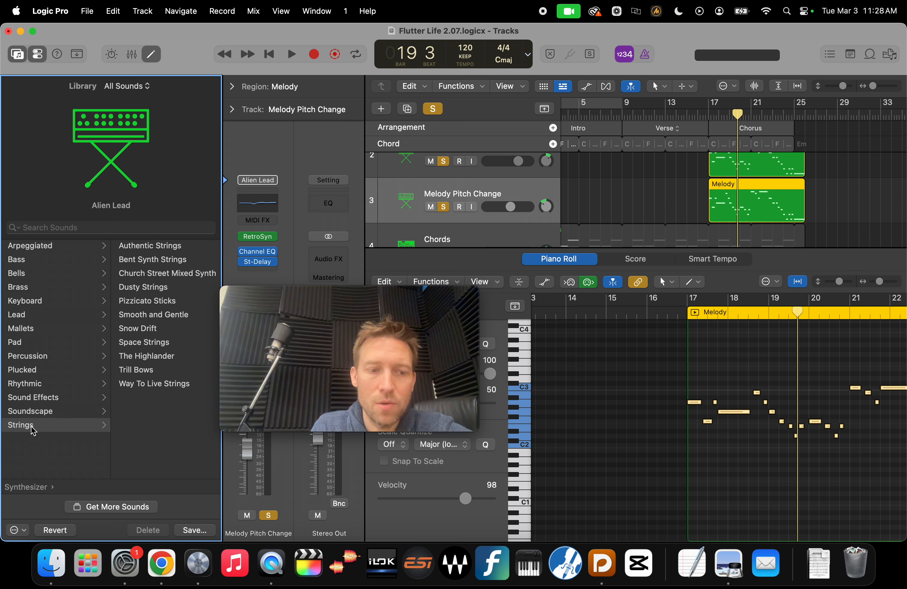
{"action": "left_click", "coordinate": [156, 288]}
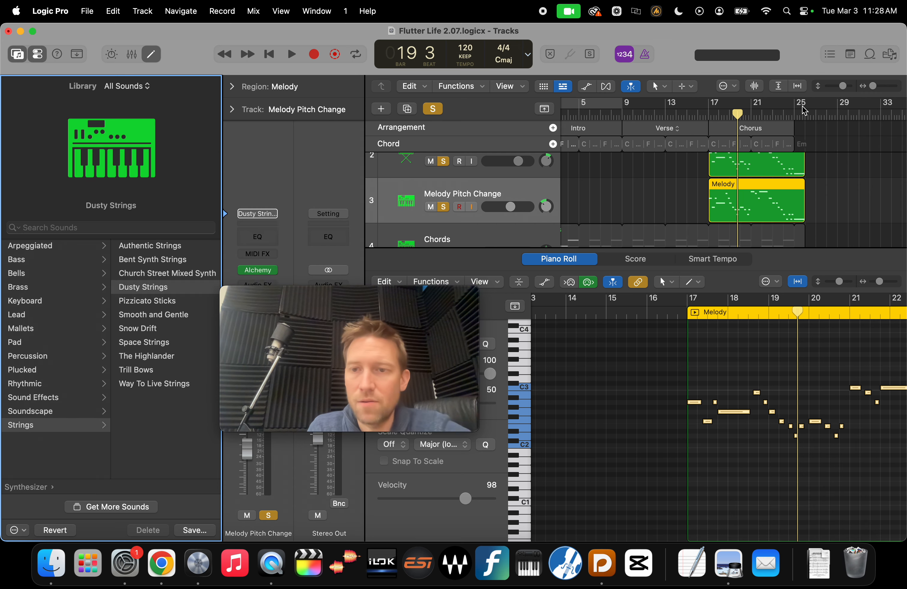
{"action": "left_click_drag", "start_coordinate": [738, 115], "coordinate": [712, 118]}
{"action": "key", "text": "space"}
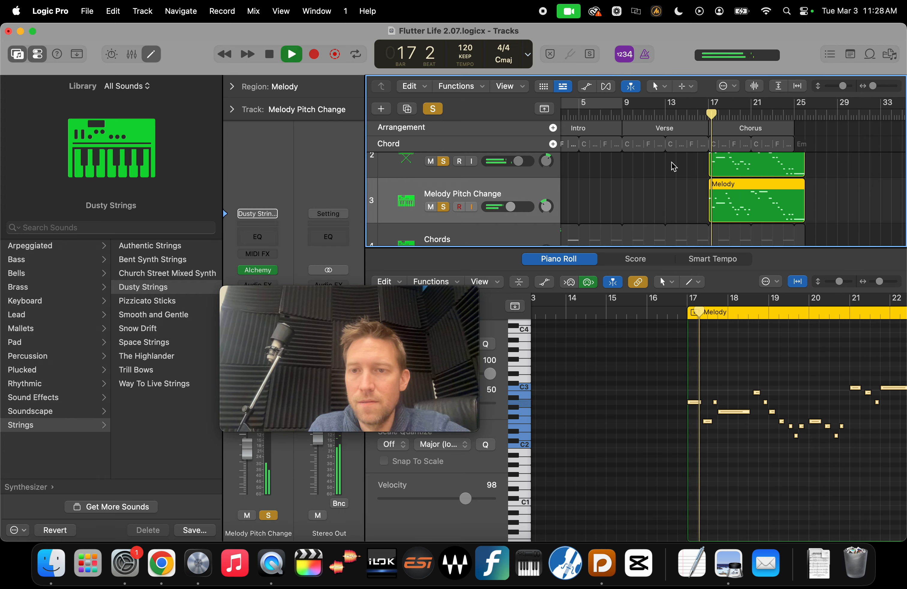
Unsolo the Melody Instrument Change track and audition the Pizzicato Sticks sound on the Melody Pitch Change track
{"action": "left_click", "coordinate": [444, 206]}
{"action": "left_click", "coordinate": [443, 206]}
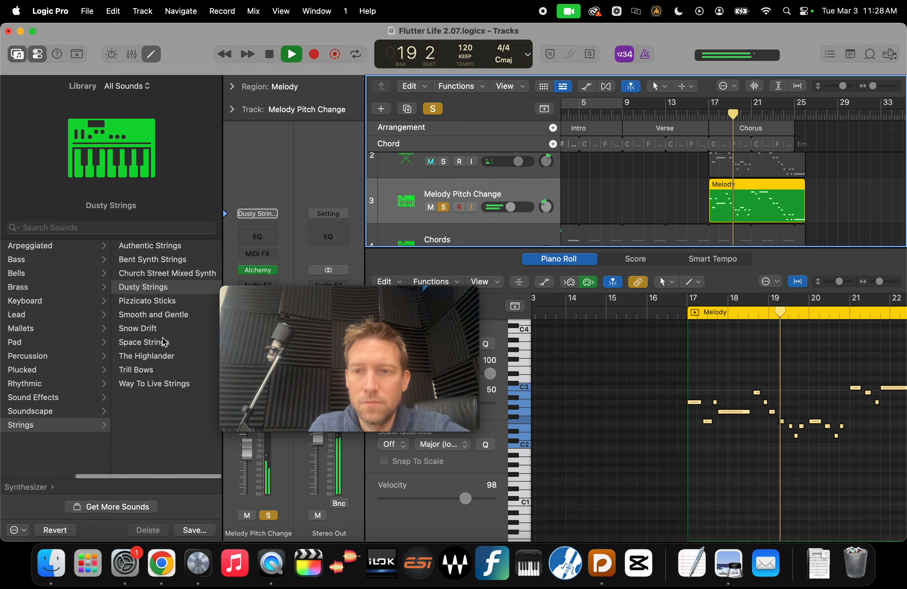
{"action": "scroll", "coordinate": [652, 209], "scroll_direction": "up", "scroll_amount": 2}
{"action": "scroll", "coordinate": [652, 209], "scroll_direction": "up", "scroll_amount": 2}
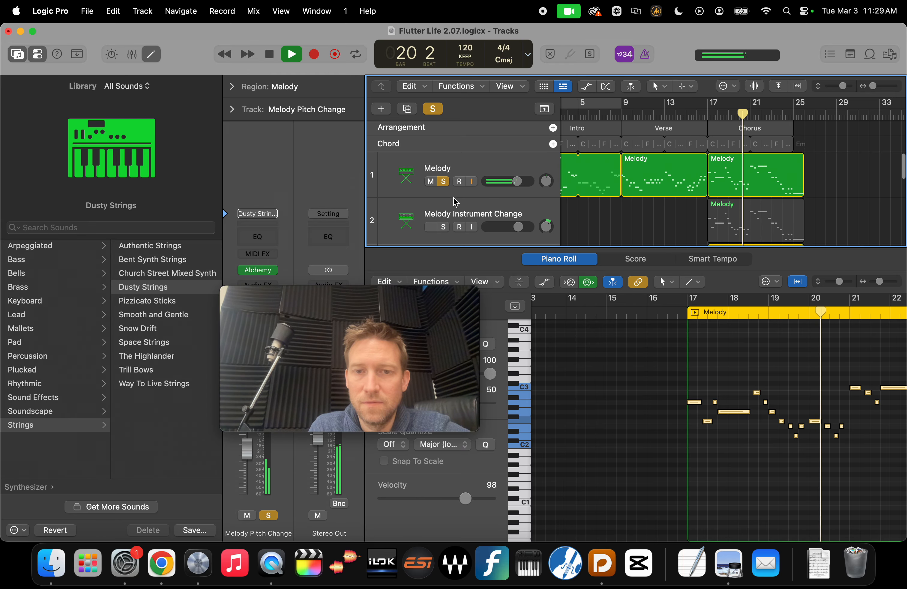
{"action": "left_click", "coordinate": [155, 302]}
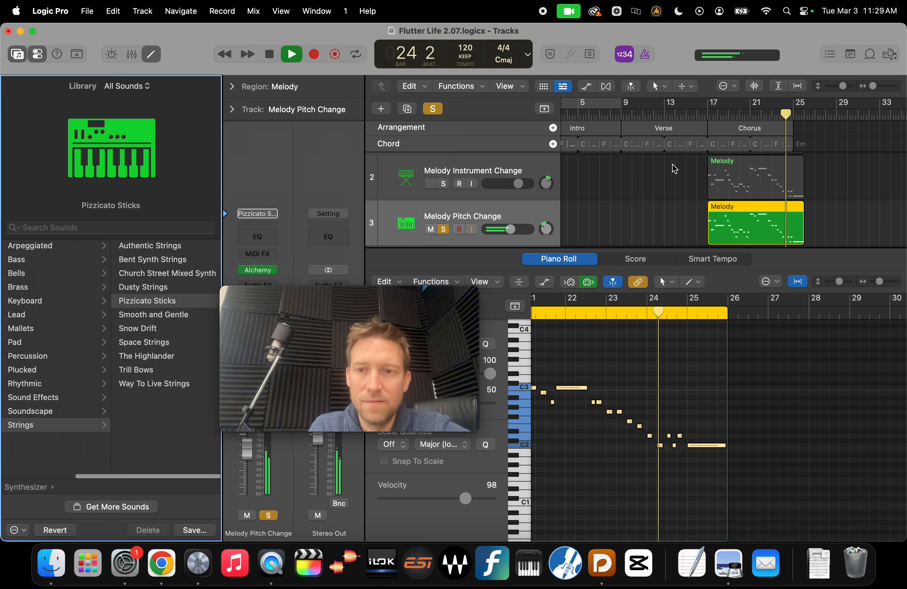
{"action": "key", "text": "space"}
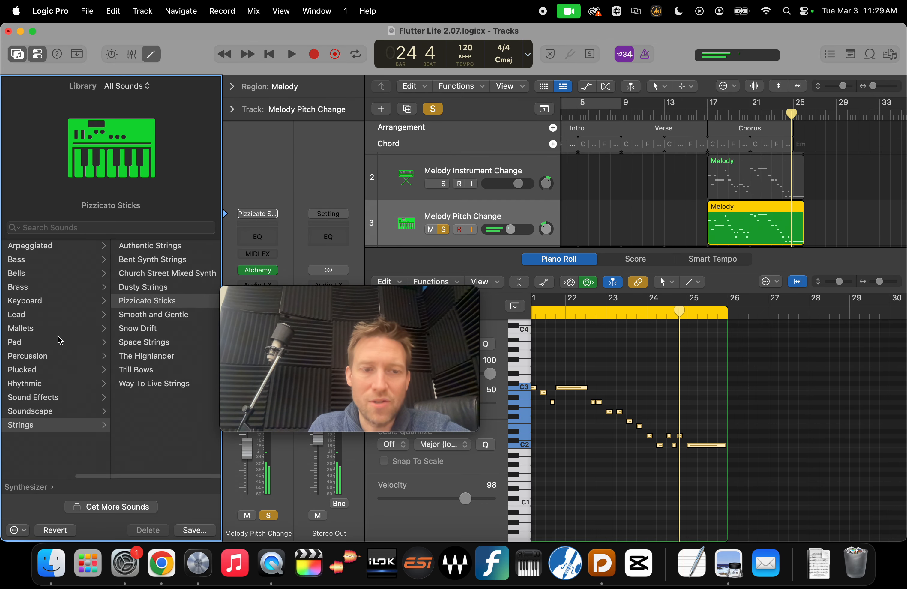
Change the Melody Pitch Change track's sound to Snow Drift from the Strings category and play from bar 17
{"action": "left_click", "coordinate": [153, 328]}
{"action": "left_click_drag", "start_coordinate": [793, 115], "coordinate": [717, 112]}
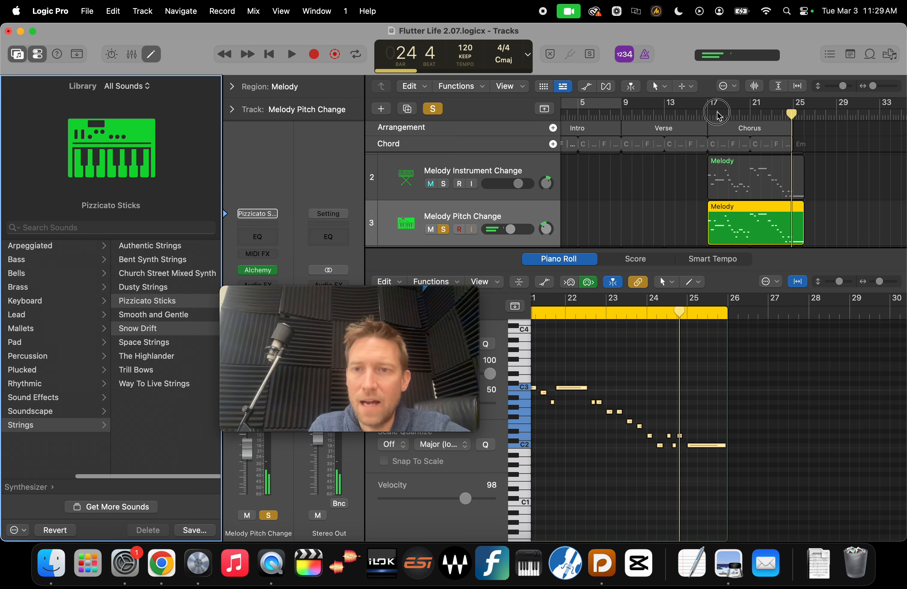
{"action": "left_click_drag", "start_coordinate": [796, 116], "coordinate": [709, 112]}
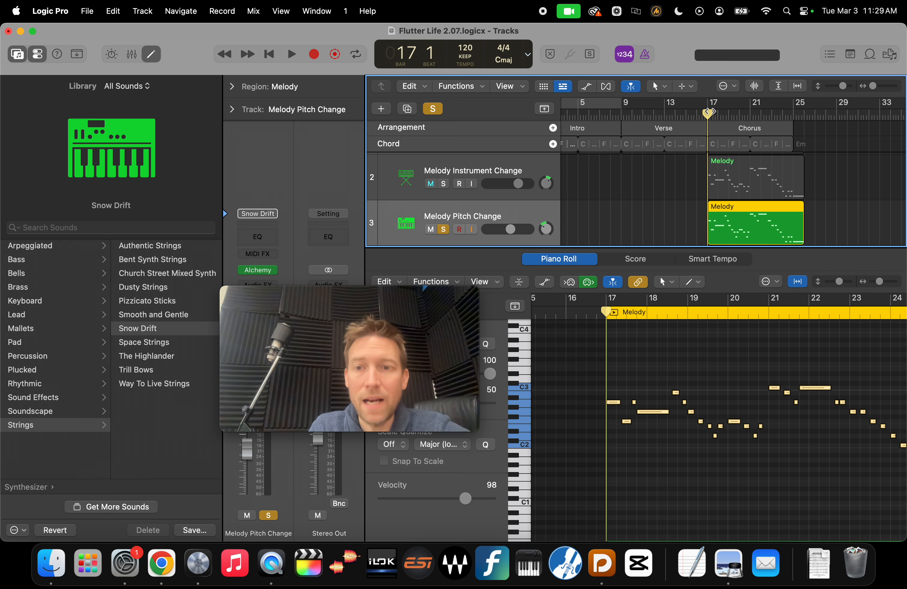
{"action": "key", "text": "space"}
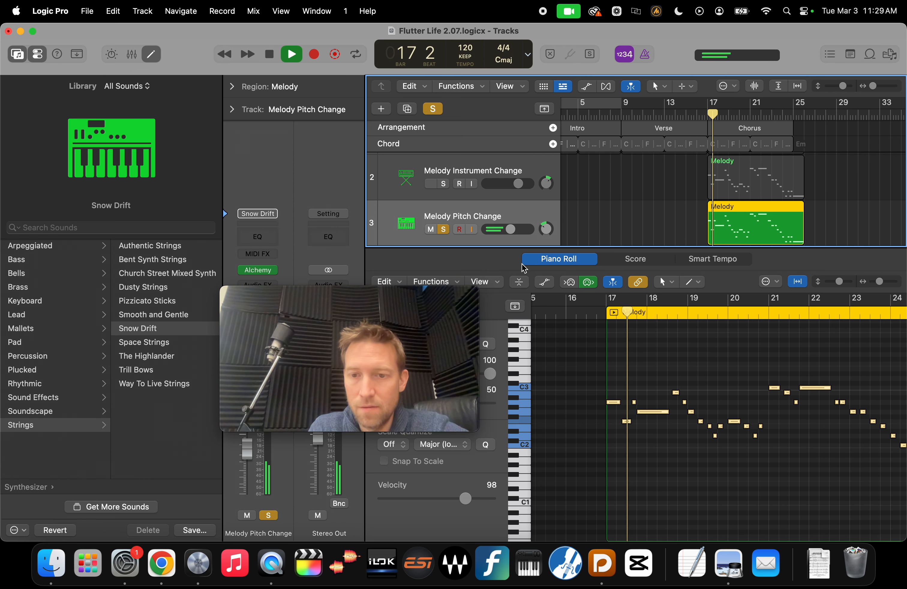
Solo the Melody Instrument Change track and listen to it together with the other two melody tracks
{"action": "left_click", "coordinate": [444, 184]}
{"action": "scroll", "coordinate": [446, 185], "scroll_direction": "up", "scroll_amount": 2}
{"action": "scroll", "coordinate": [465, 202], "scroll_direction": "down", "scroll_amount": 4}
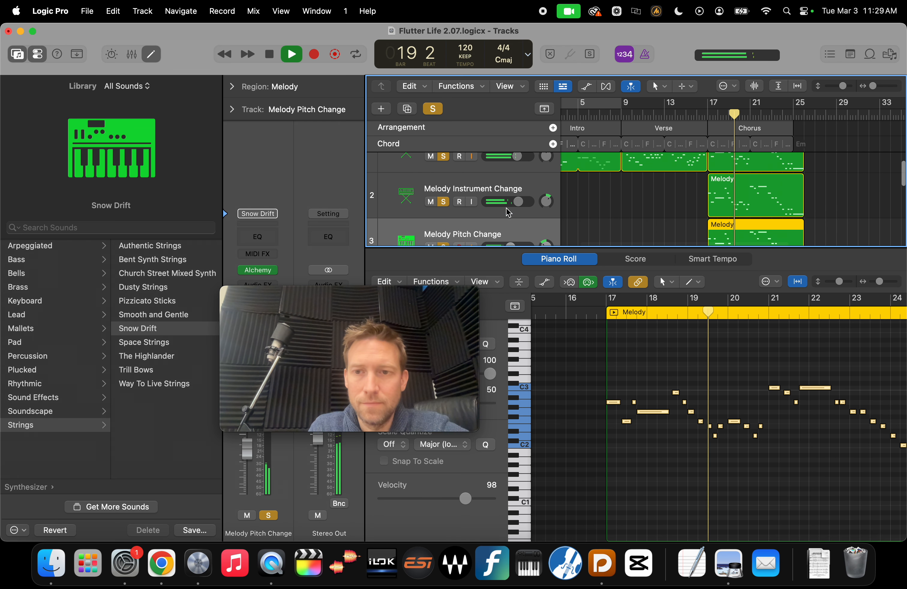
{"action": "scroll", "coordinate": [508, 213], "scroll_direction": "down", "scroll_amount": 3}
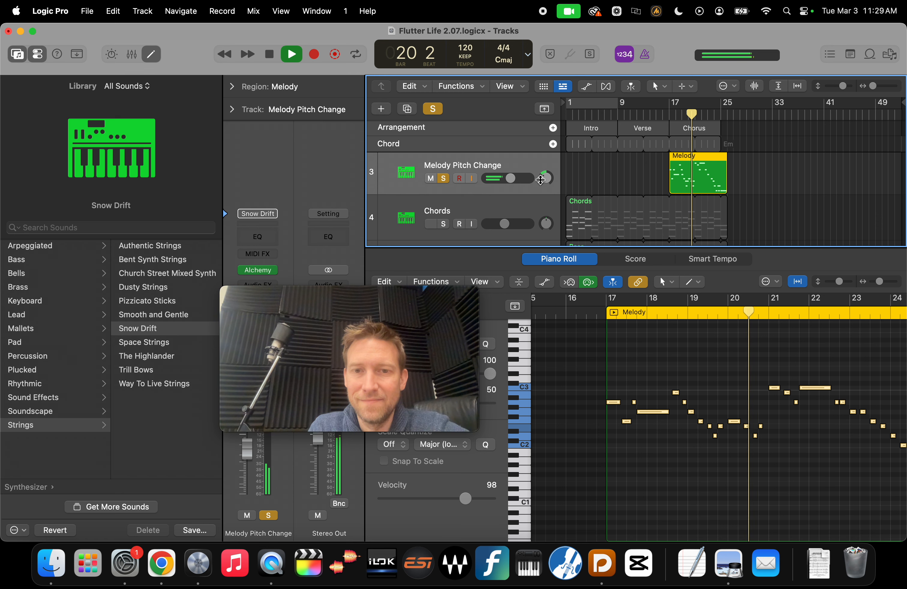
{"action": "scroll", "coordinate": [599, 187], "scroll_direction": "up", "scroll_amount": 1}
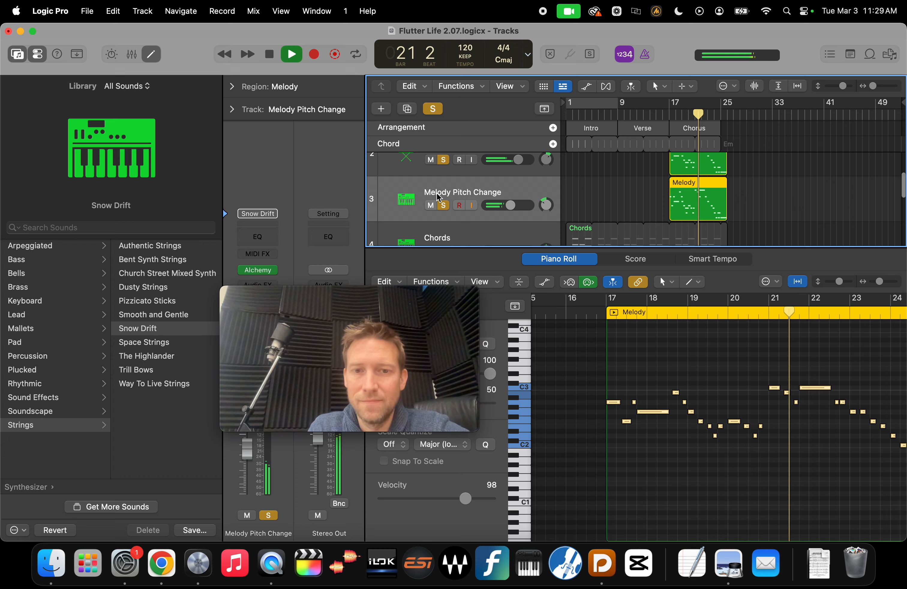
Clear the solo on all melody tracks, listen to the Chorus with the full arrangement, and stop playback
{"action": "key", "text": "ctrl+s"}
{"action": "scroll", "coordinate": [621, 167], "scroll_direction": "down", "scroll_amount": 5}
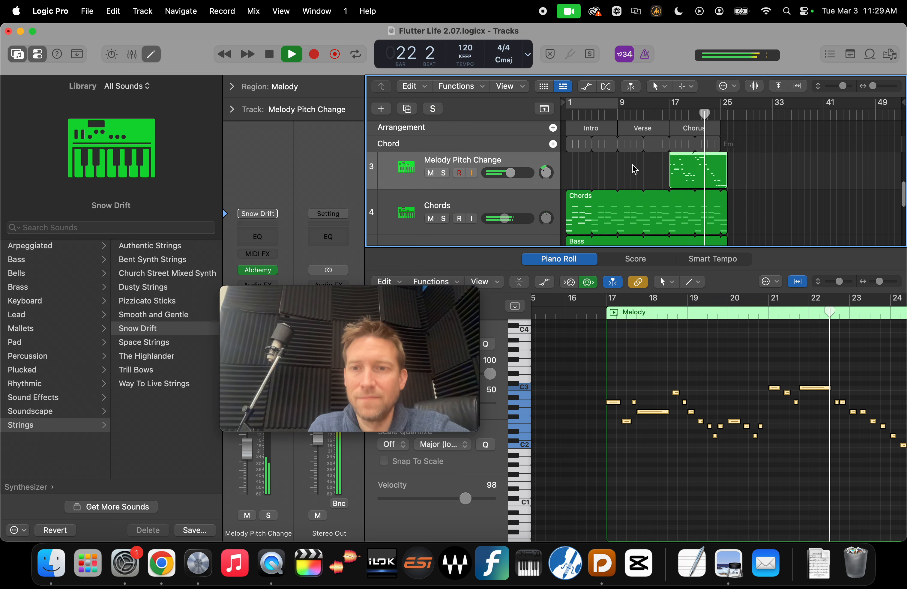
{"action": "key", "text": "space"}
{"action": "scroll", "coordinate": [633, 183], "scroll_direction": "down", "scroll_amount": 4}
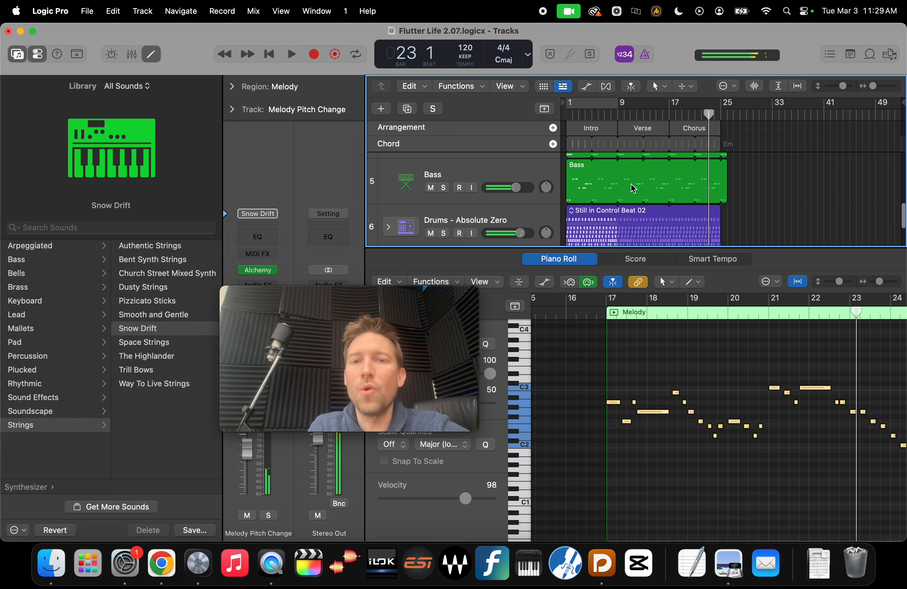
Close the Piano Roll editor and the Library so that all the tracks are in view
{"action": "key", "text": "e"}
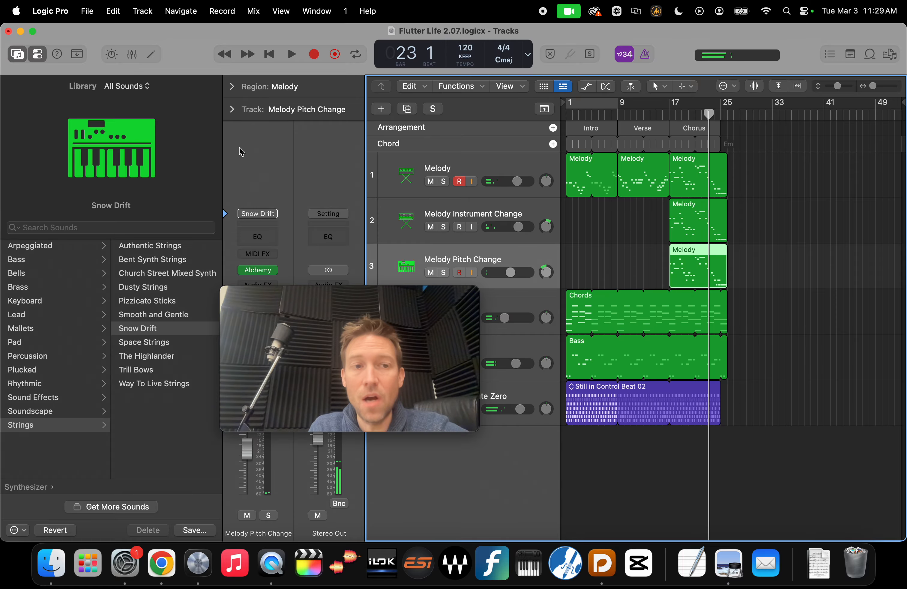
{"action": "left_click", "coordinate": [17, 55]}
{"action": "mouse_move", "coordinate": [433, 321]}
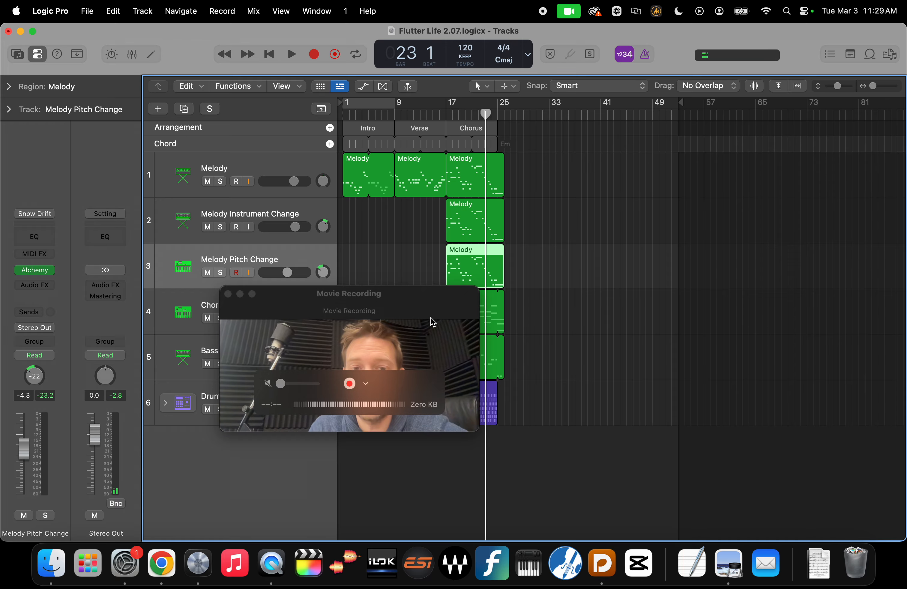
{"action": "left_click_drag", "start_coordinate": [379, 304], "coordinate": [771, 299]}
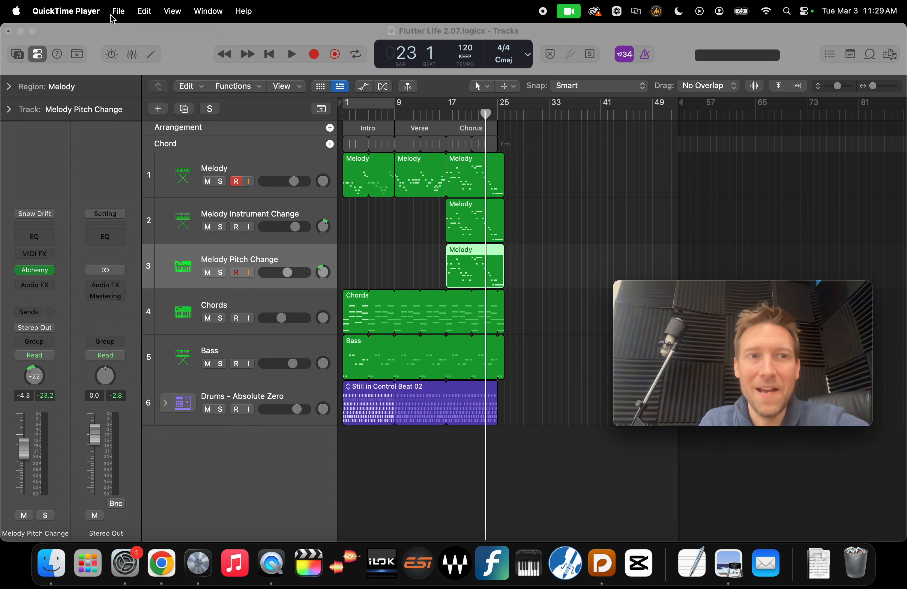
{"action": "left_click", "coordinate": [172, 43]}
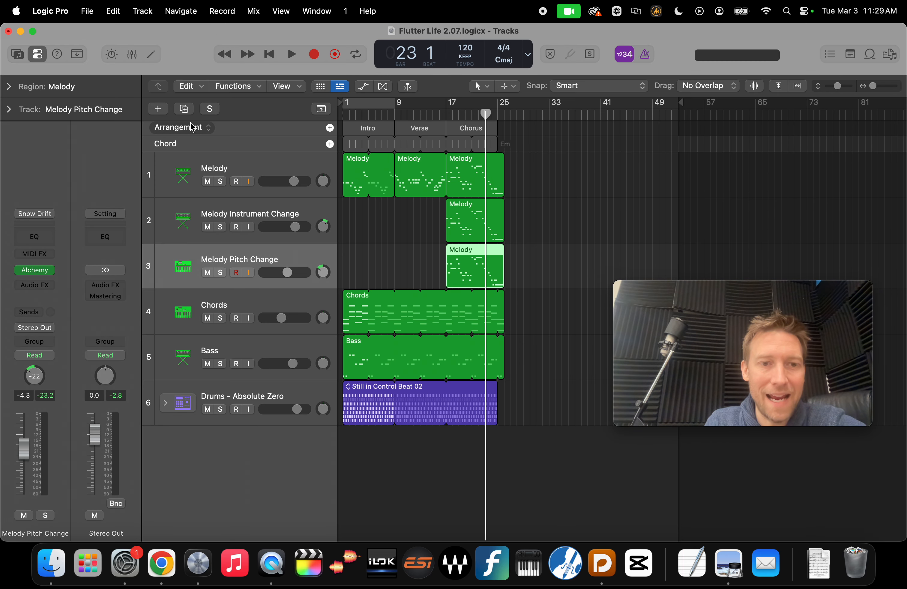
Create one Session Player Keyboard Player track in the Broken Chords style, using the default chord progression for new regions
{"action": "left_click", "coordinate": [162, 110]}
{"action": "left_click", "coordinate": [553, 185]}
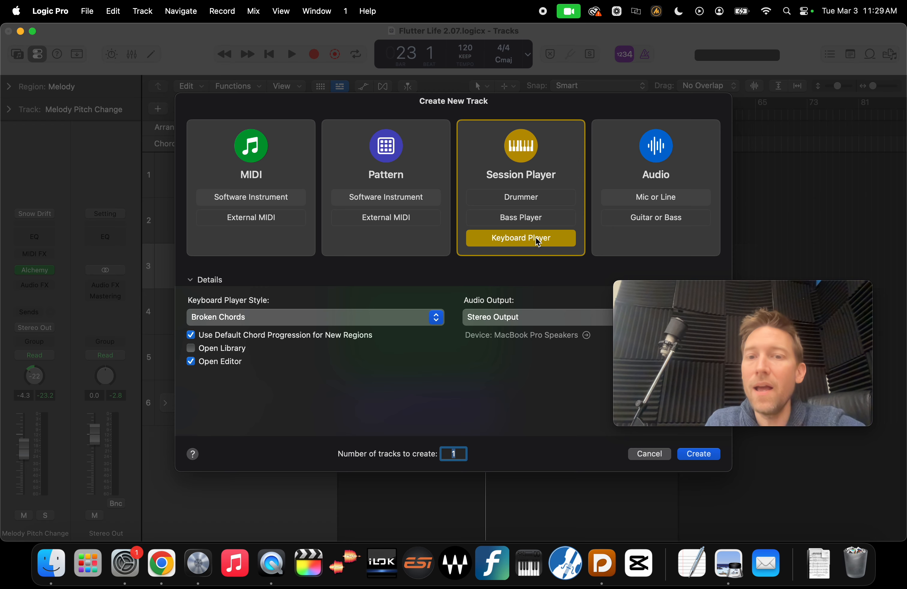
{"action": "left_click_drag", "start_coordinate": [682, 294], "coordinate": [683, 230]}
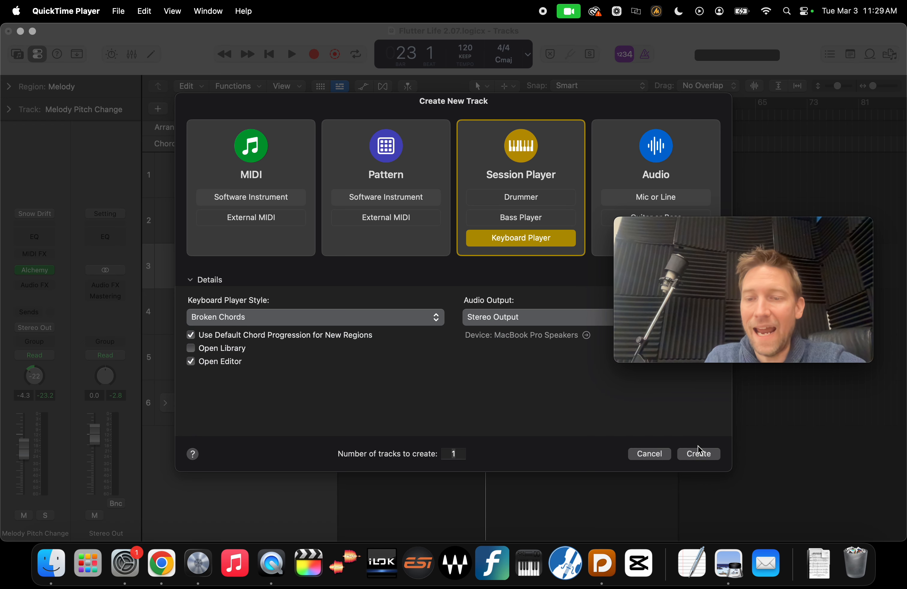
{"action": "left_click", "coordinate": [196, 285]}
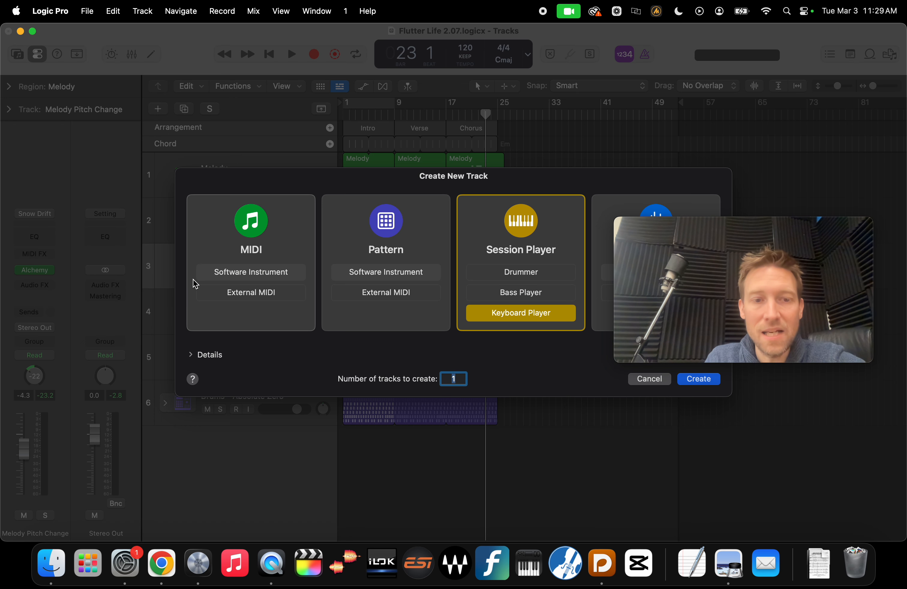
{"action": "left_click", "coordinate": [192, 358]}
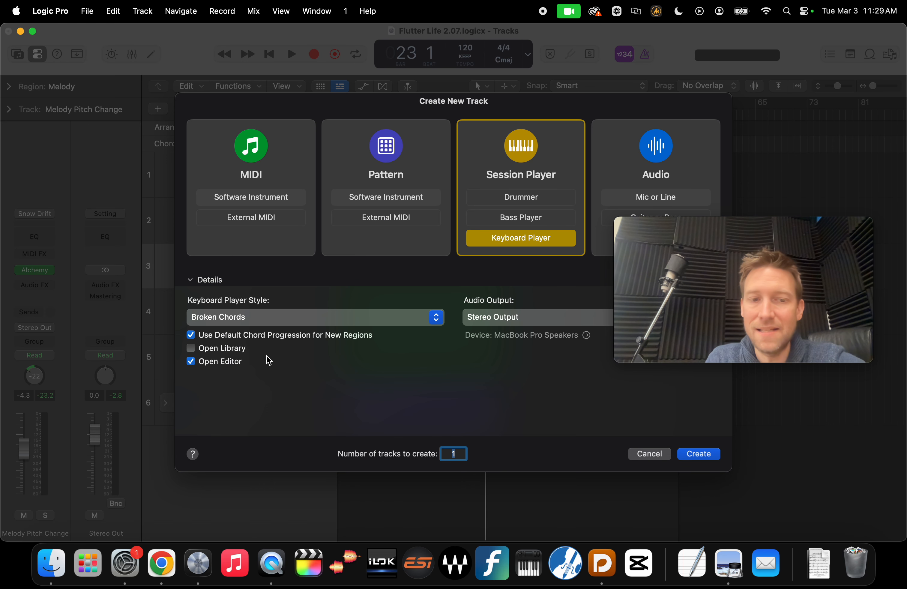
{"action": "left_click", "coordinate": [262, 320]}
{"action": "left_click", "coordinate": [494, 360]}
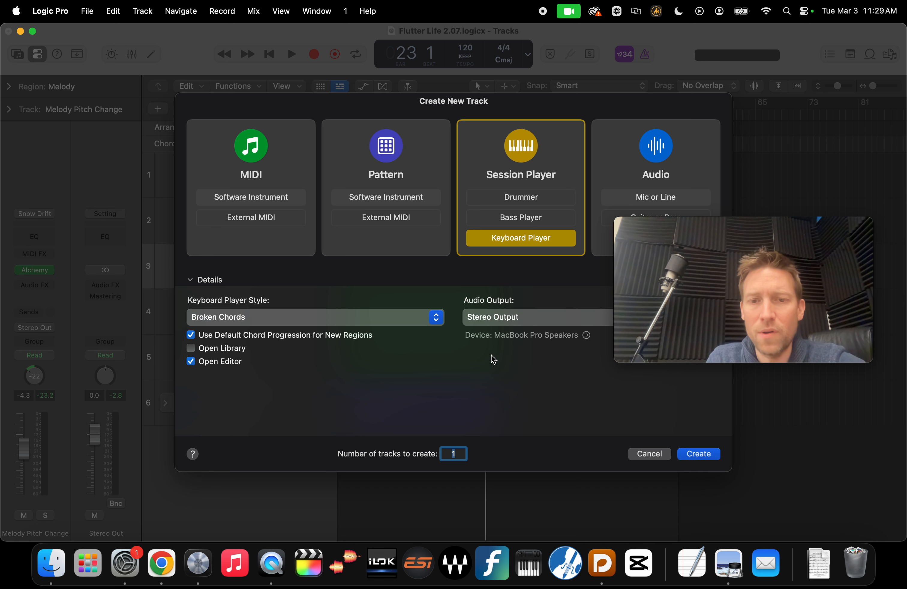
{"action": "left_click", "coordinate": [246, 324]}
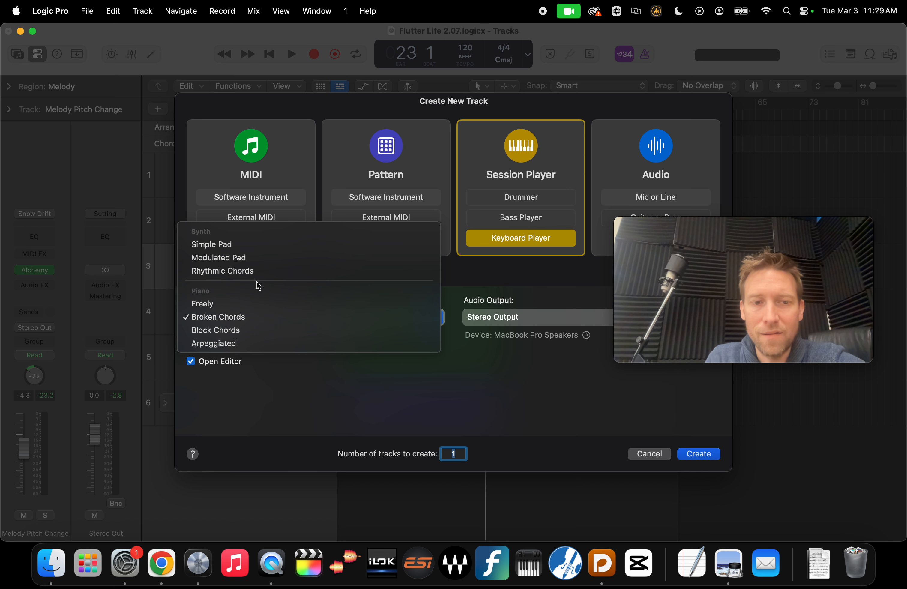
{"action": "left_click", "coordinate": [310, 389]}
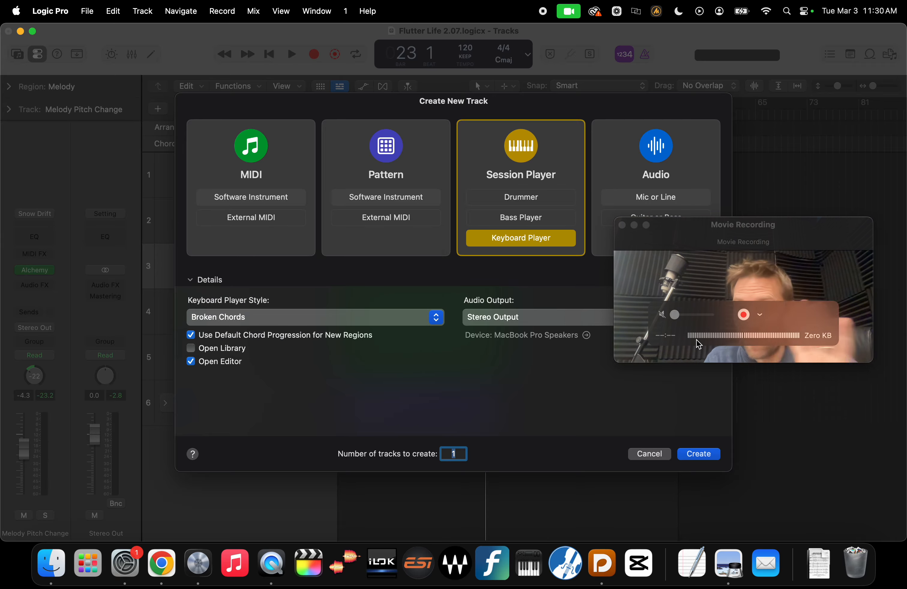
{"action": "left_click", "coordinate": [698, 455]}
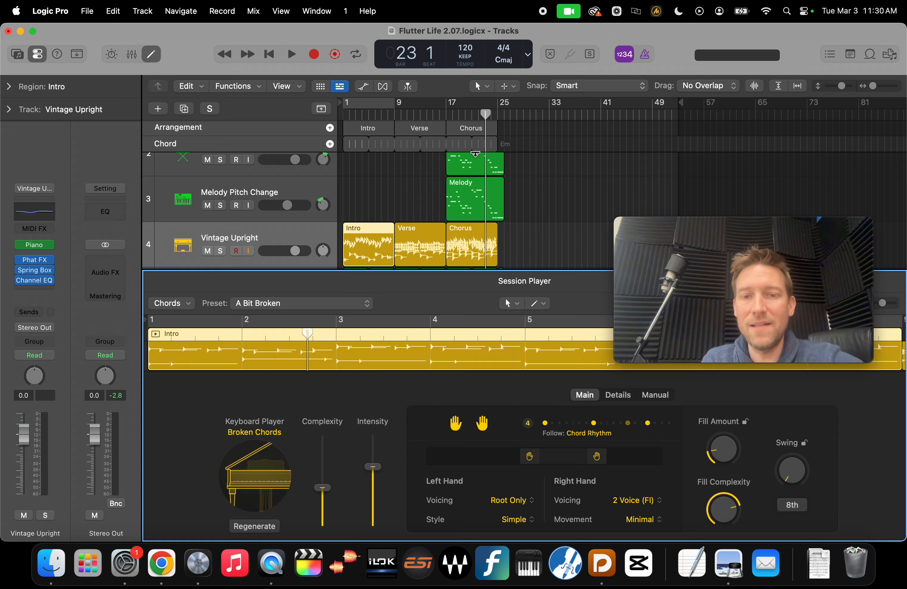
Play the song from bar 1, briefly solo the Vintage Upright track to hear it alone, and stop playback
{"action": "left_click", "coordinate": [336, 117]}
{"action": "key", "text": "space"}
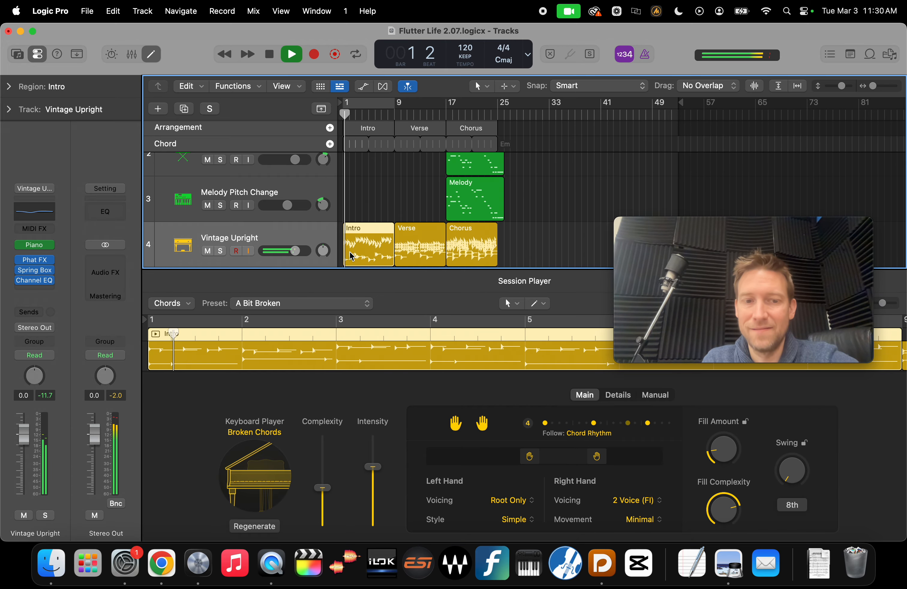
{"action": "left_click", "coordinate": [221, 251]}
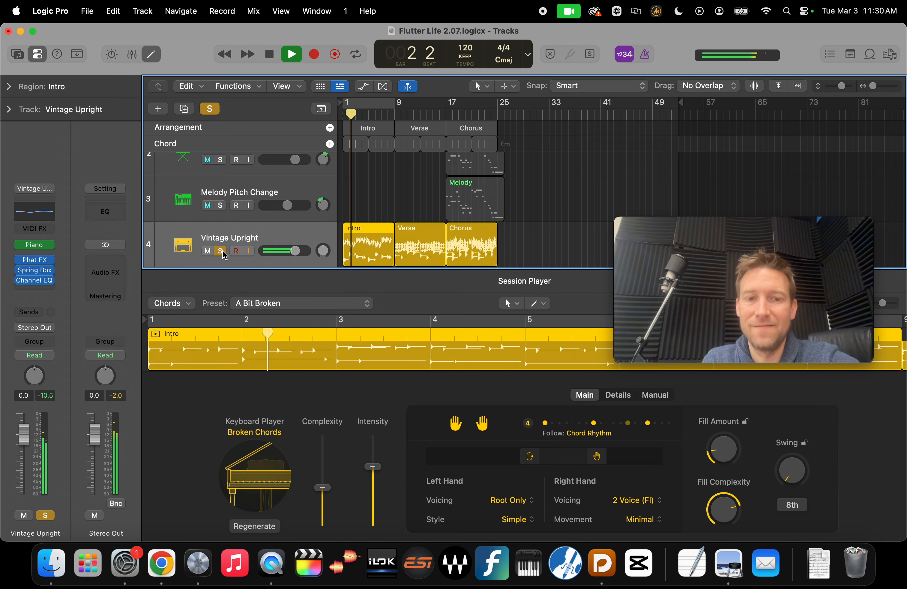
{"action": "left_click", "coordinate": [221, 251]}
{"action": "key", "text": "space"}
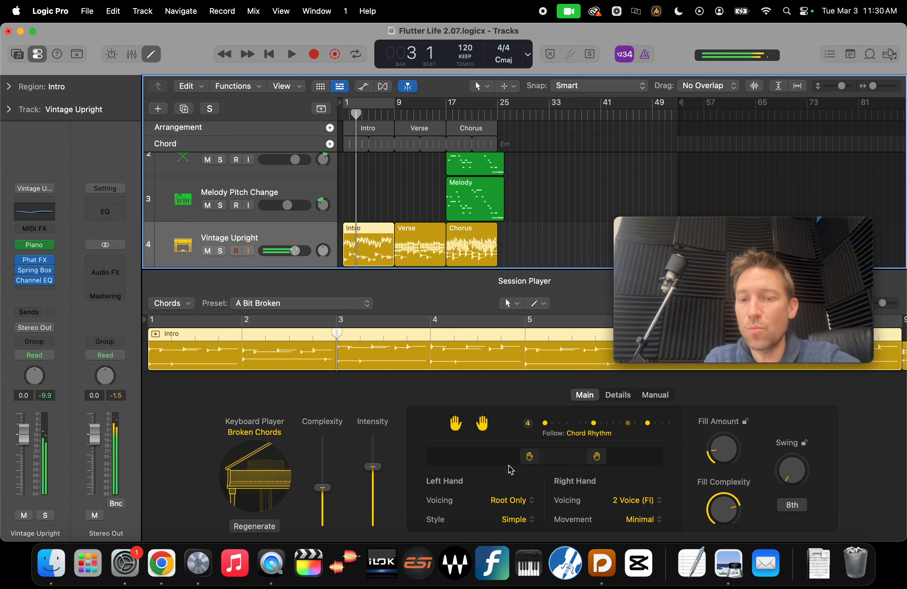
Place the playhead at bar 18 in the Chorus and close the Session Player editor
{"action": "left_click", "coordinate": [420, 236]}
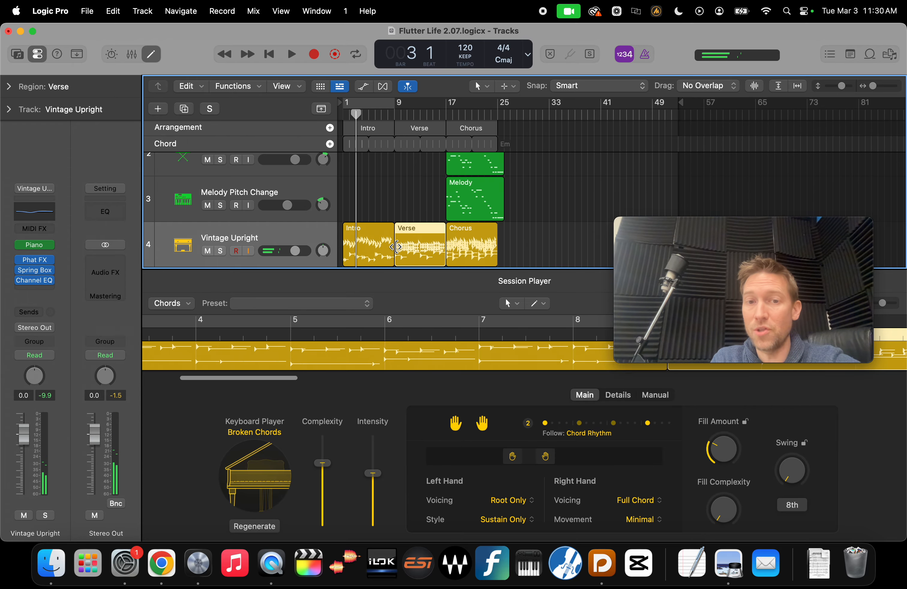
{"action": "left_click", "coordinate": [453, 113]}
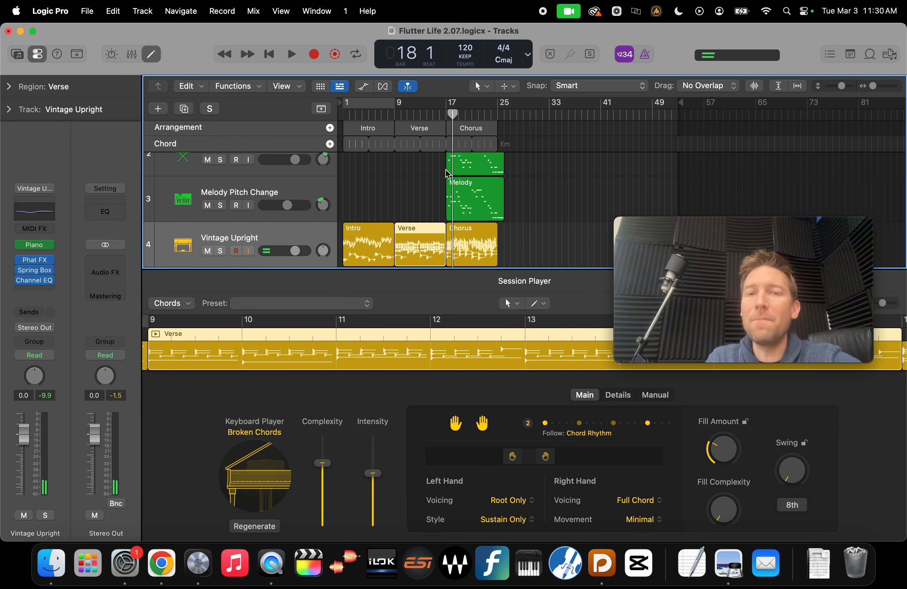
{"action": "key", "text": "e"}
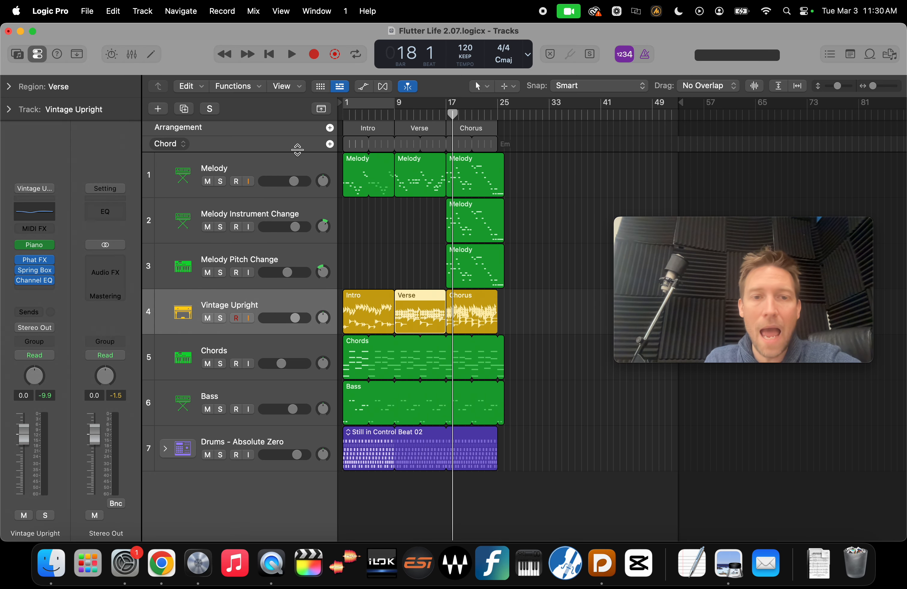
Make the Chord track taller and move the end-of-project marker to bar 27, just past the Chorus
{"action": "left_click_drag", "start_coordinate": [298, 148], "coordinate": [298, 165]}
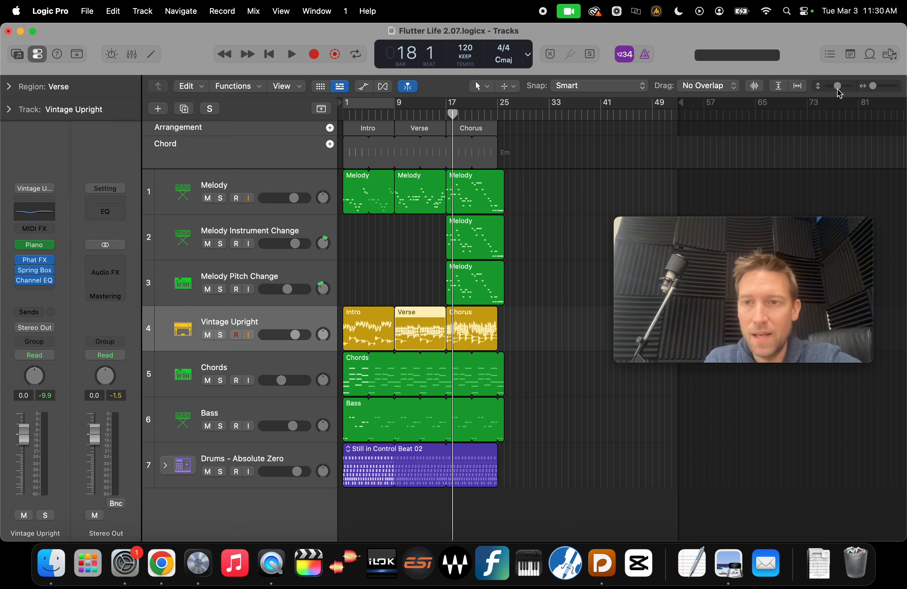
{"action": "left_click_drag", "start_coordinate": [682, 110], "coordinate": [512, 133]}
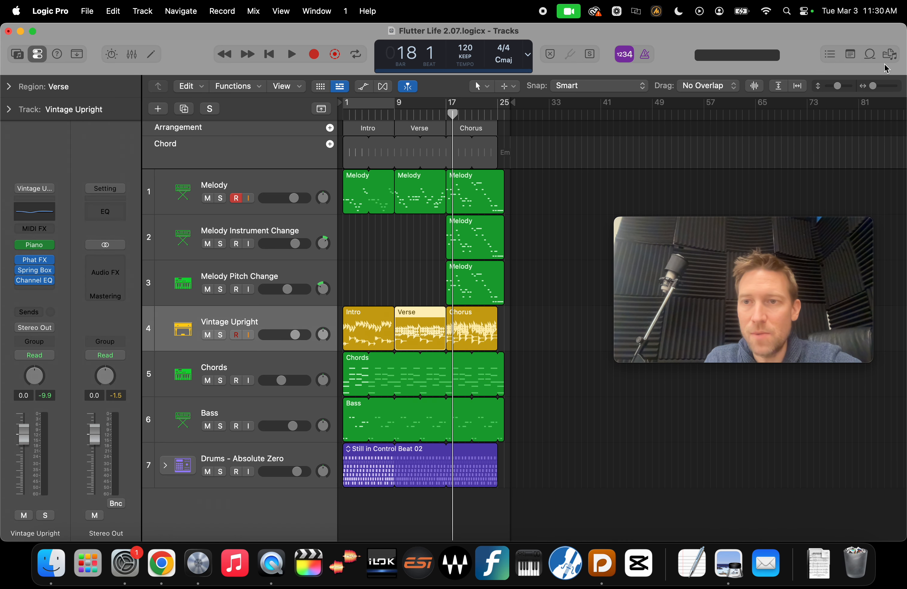
Stretch the timeline horizontally so the chord names are readable and hide the Inspector to make room for the tracks
{"action": "left_click_drag", "start_coordinate": [872, 87], "coordinate": [847, 88]}
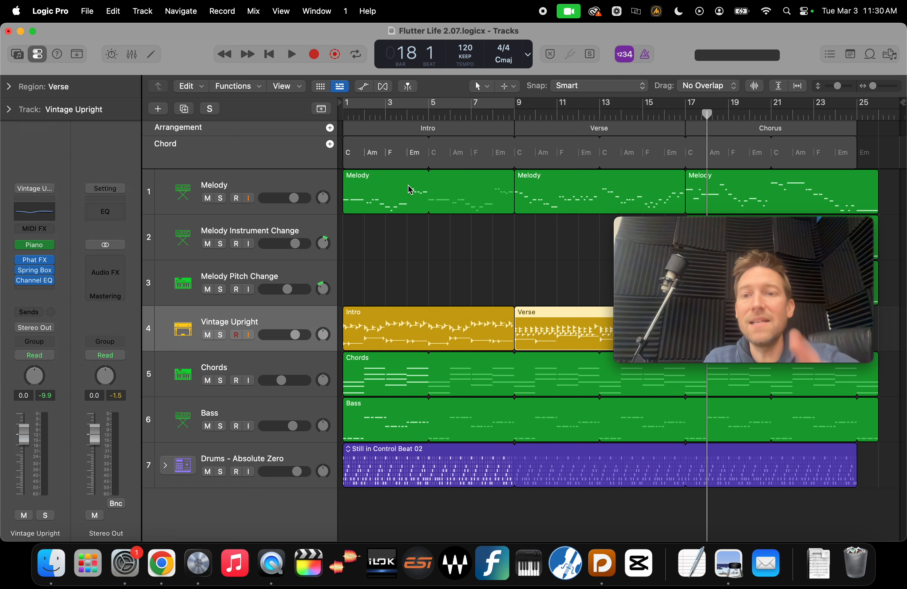
{"action": "left_click_drag", "start_coordinate": [734, 229], "coordinate": [124, 265]}
{"action": "left_click", "coordinate": [37, 54]}
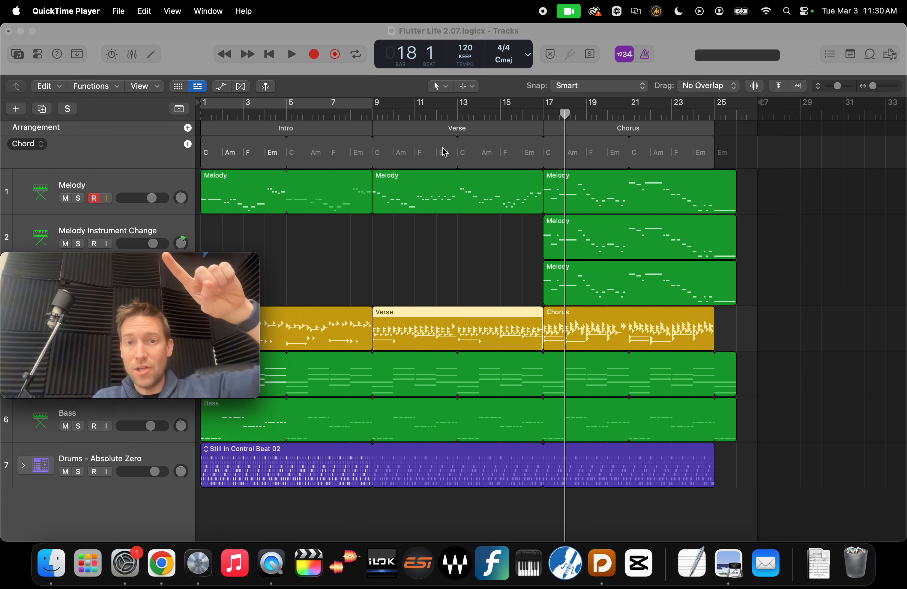
{"action": "left_click_drag", "start_coordinate": [145, 267], "coordinate": [548, 133]}
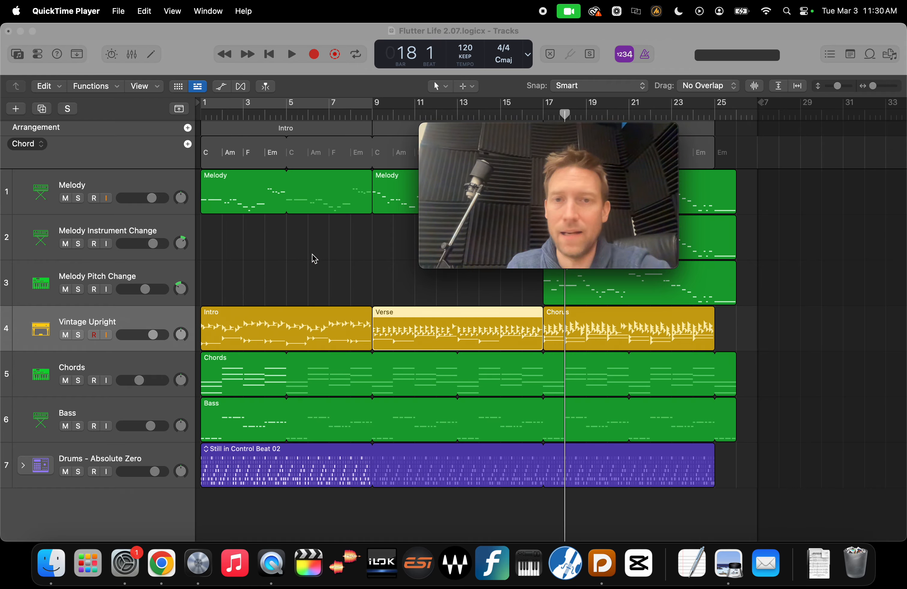
{"action": "mouse_move", "coordinate": [455, 152]}
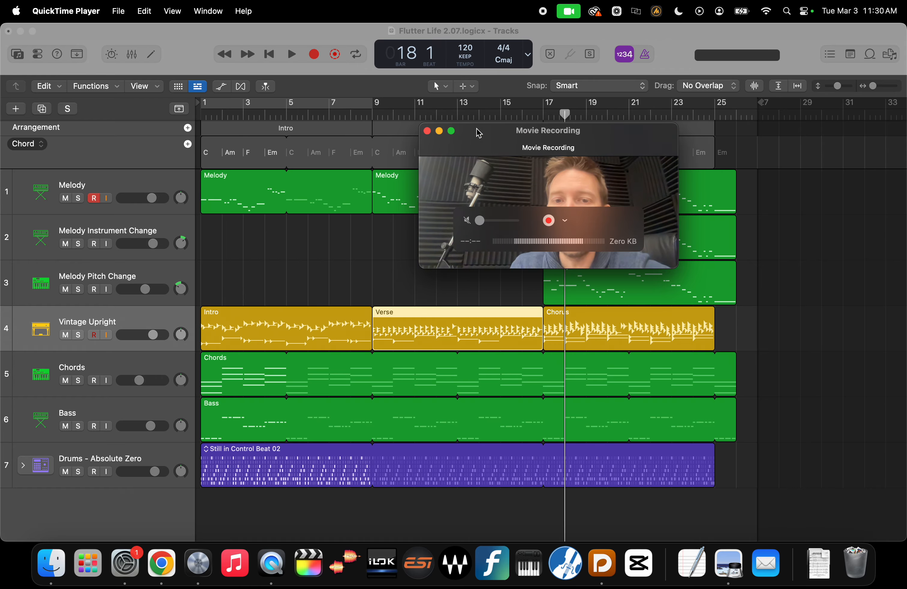
{"action": "left_click_drag", "start_coordinate": [479, 132], "coordinate": [270, 133]}
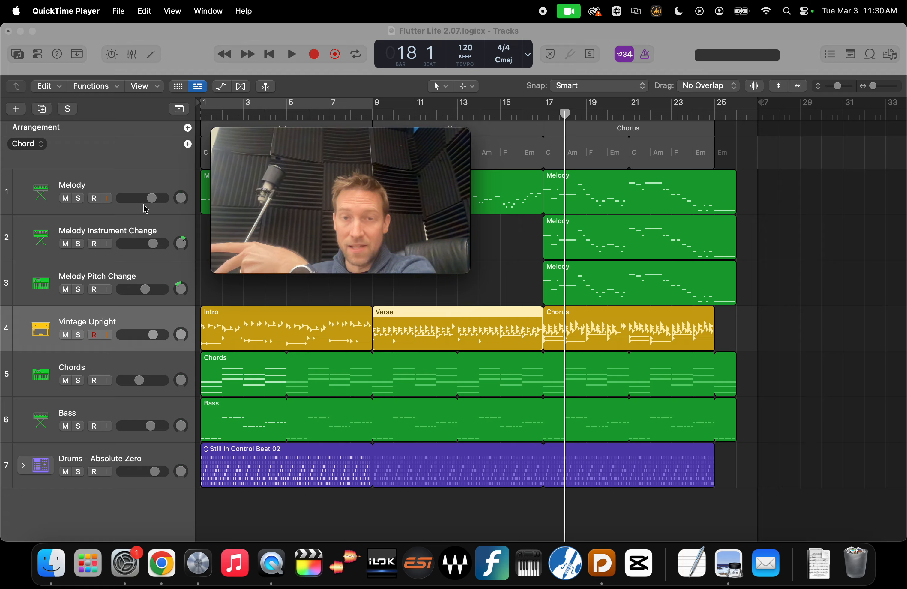
{"action": "mouse_move", "coordinate": [347, 133]}
{"action": "left_click_drag", "start_coordinate": [347, 132], "coordinate": [248, 136]}
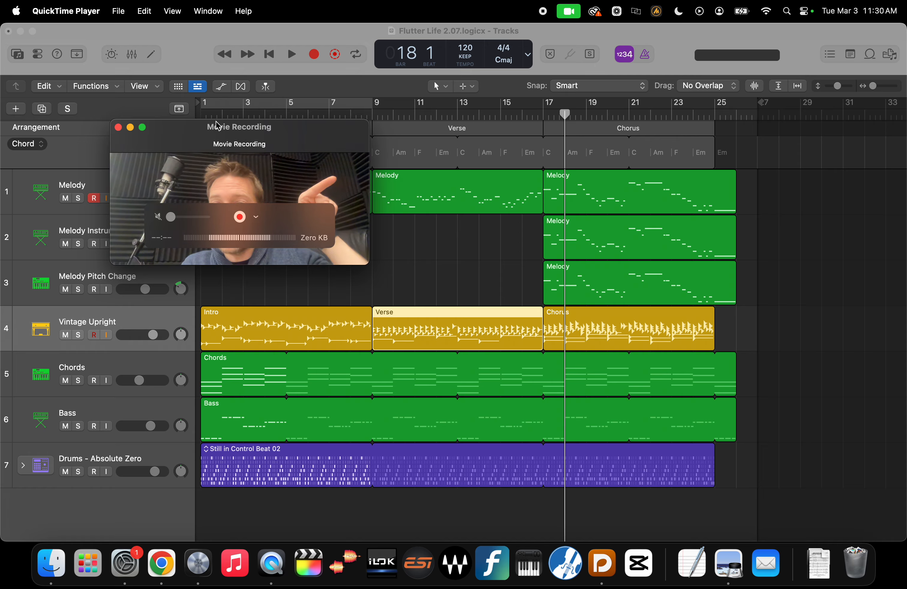
{"action": "mouse_move", "coordinate": [233, 125]}
{"action": "left_click_drag", "start_coordinate": [233, 125], "coordinate": [302, 100]}
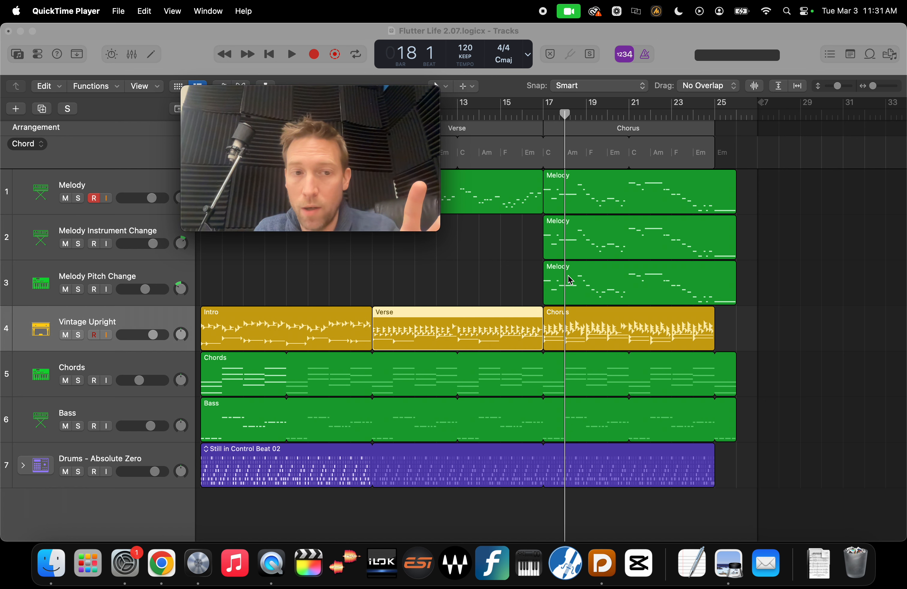
Rename the Melody Pitch Change track as Melody Pitch Instrument Change
{"action": "left_click", "coordinate": [142, 272]}
{"action": "double_click", "coordinate": [143, 272]}
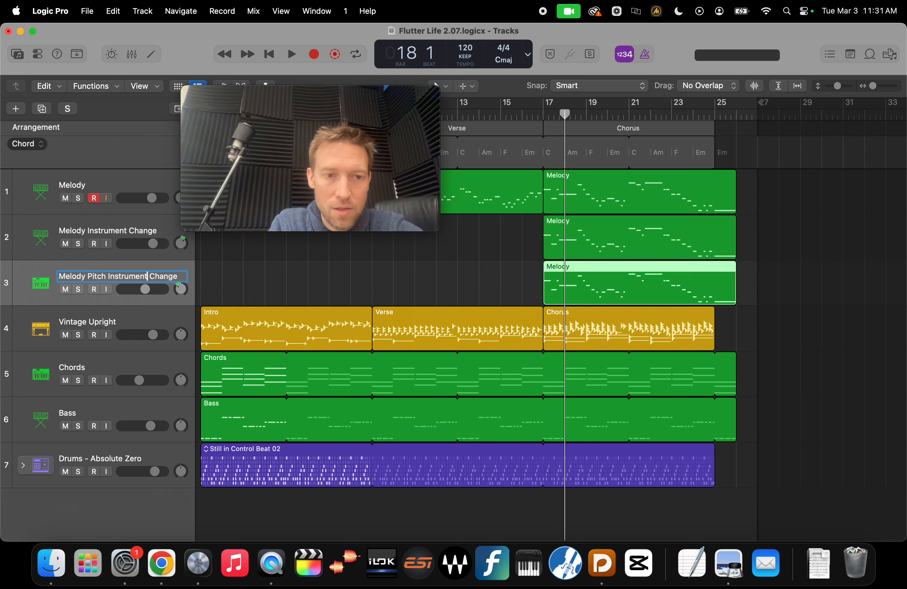
{"action": "left_click", "coordinate": [234, 278]}
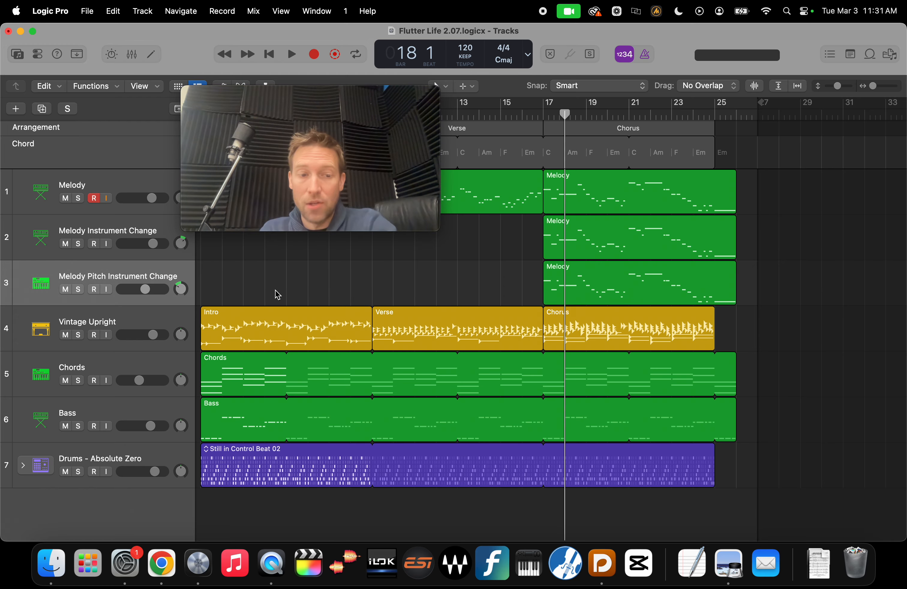
Capture a full-screen screenshot of the finished arrangement and automatically fit all tracks to the window in height and width
{"action": "scroll", "coordinate": [275, 337], "scroll_direction": "down", "scroll_amount": 1}
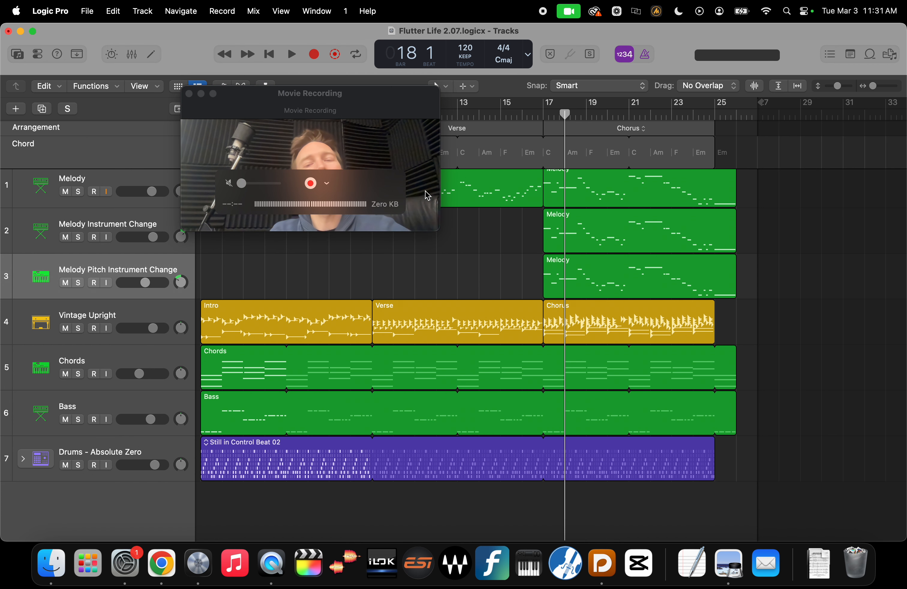
{"action": "left_click_drag", "start_coordinate": [321, 91], "coordinate": [117, 45]}
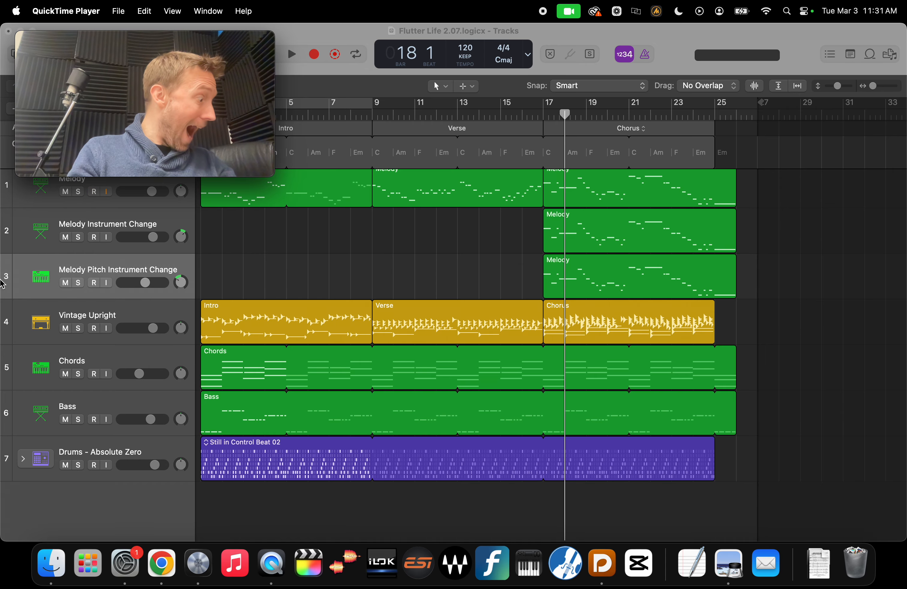
{"action": "key", "text": "super+shift+3"}
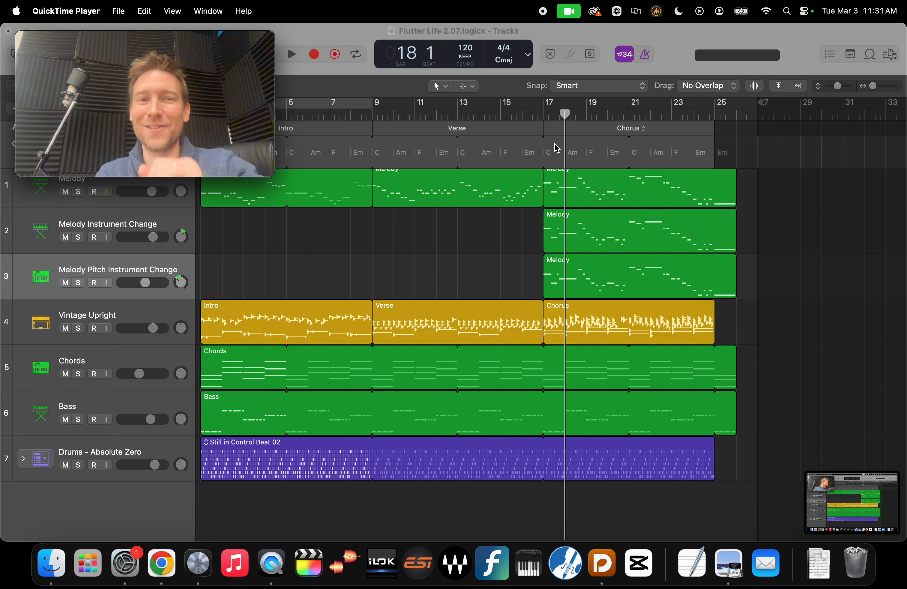
{"action": "left_click", "coordinate": [802, 91]}
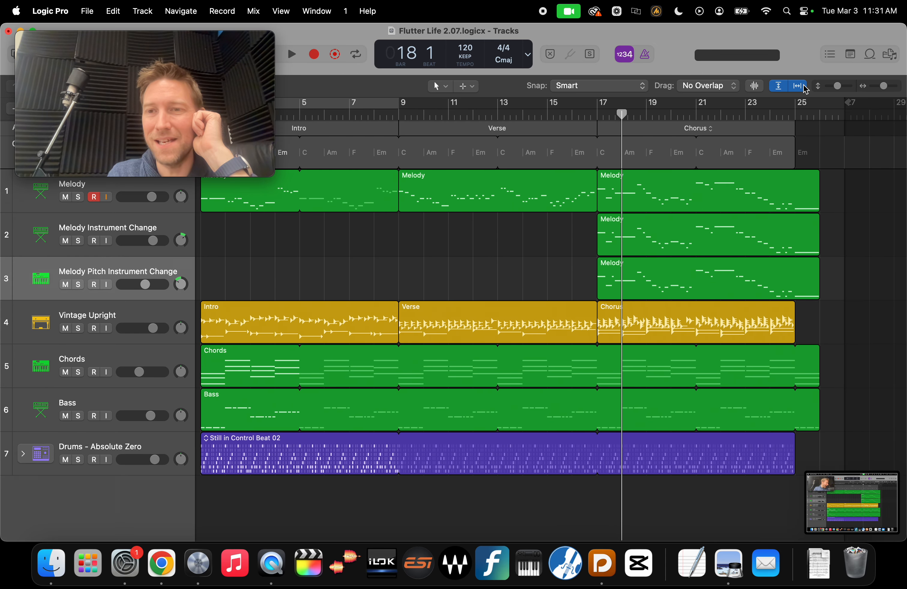